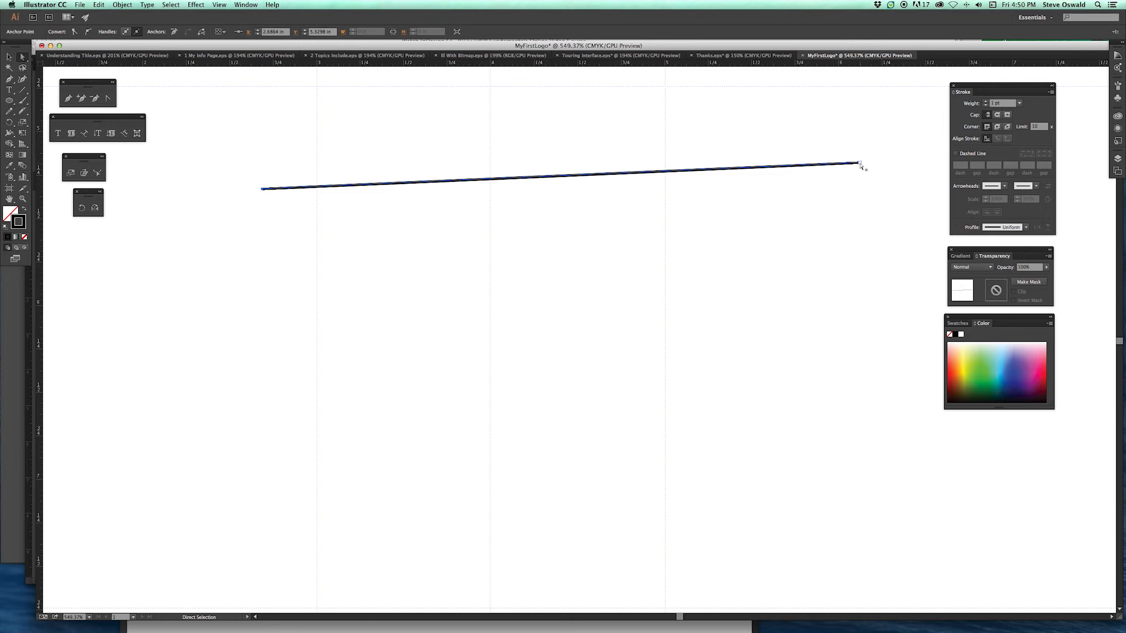
# Reposition both end anchor points of the straight line with the Direct Selection tool, changing its angle and length.
pyautogui.moveTo(861, 165); pyautogui.dragTo(740, 408)
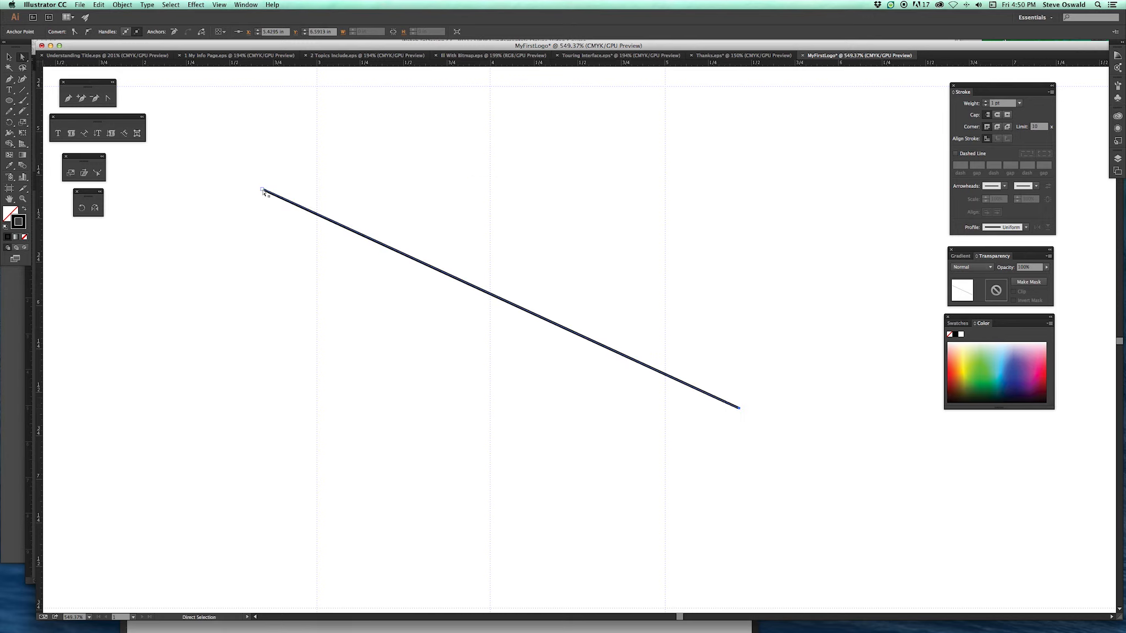
pyautogui.moveTo(263, 189); pyautogui.dragTo(292, 405)
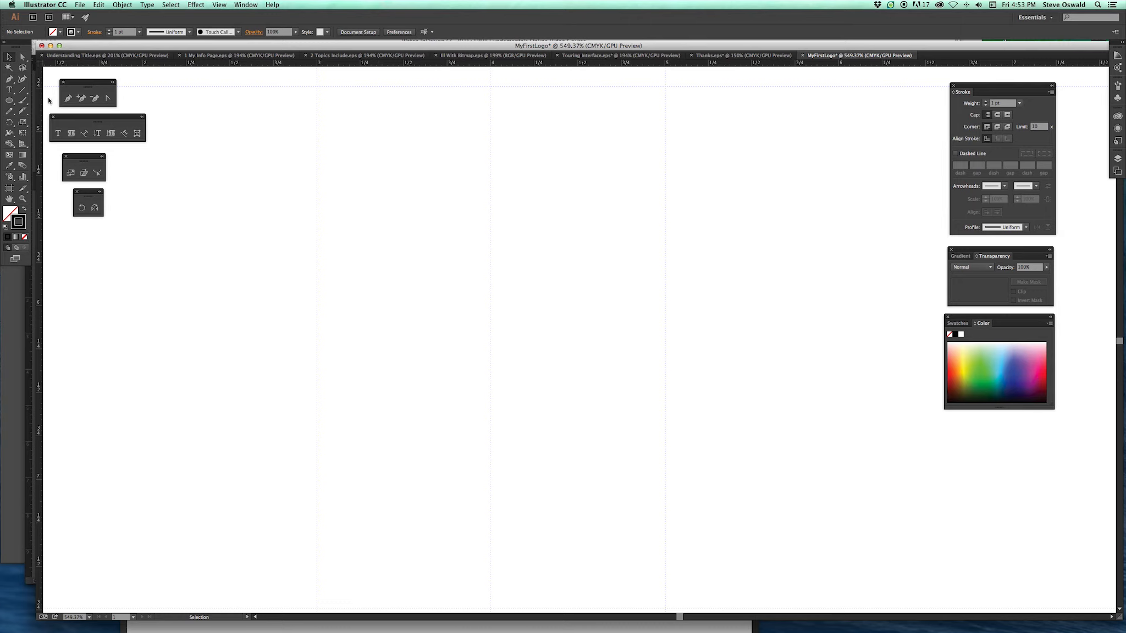
pyautogui.click(9, 79)
pyautogui.moveTo(309, 250); pyautogui.dragTo(441, 216)
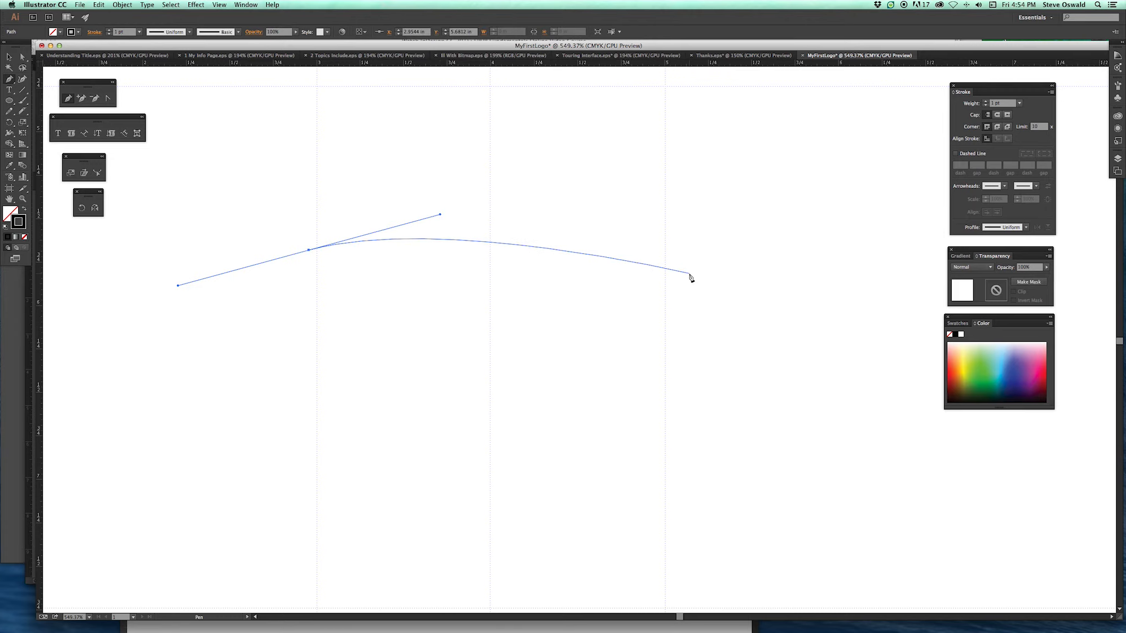
pyautogui.moveTo(685, 273); pyautogui.dragTo(847, 176)
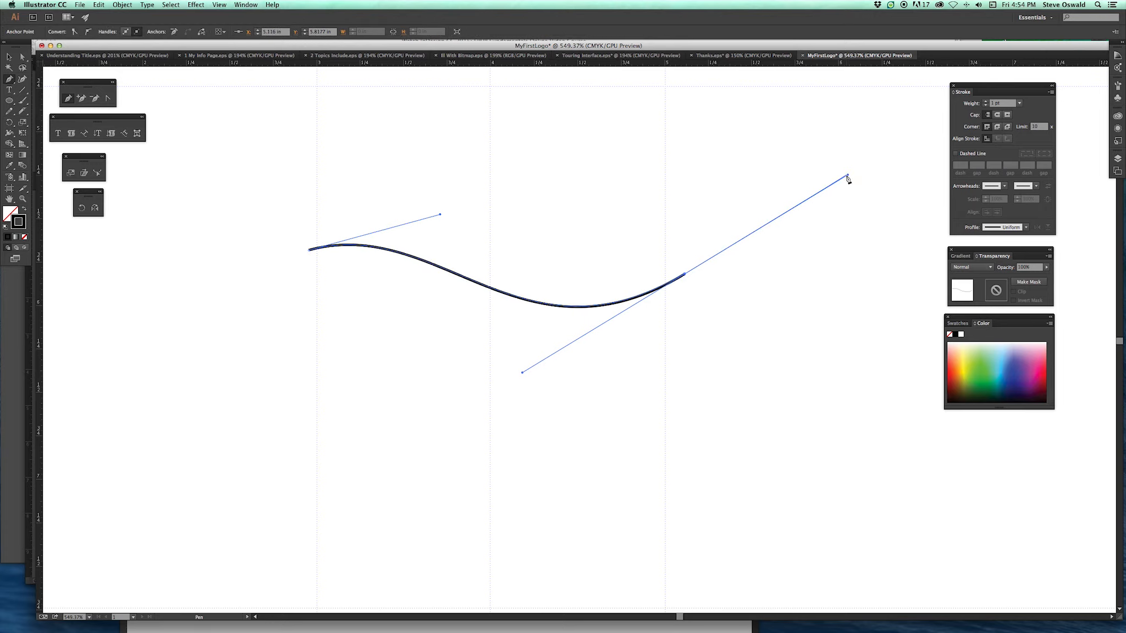
pyautogui.press('super+z')
pyautogui.press('super+z')
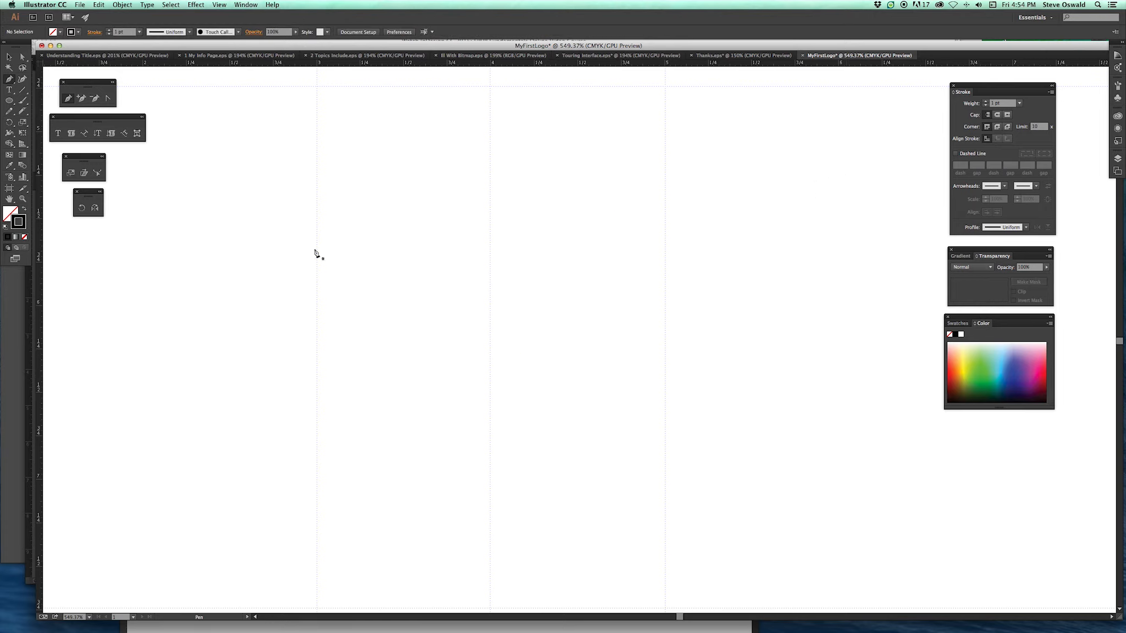
# Draw an S-shaped curve between two smooth anchor points with the Pen tool, and deselect it.
pyautogui.moveTo(314, 249); pyautogui.dragTo(465, 160)
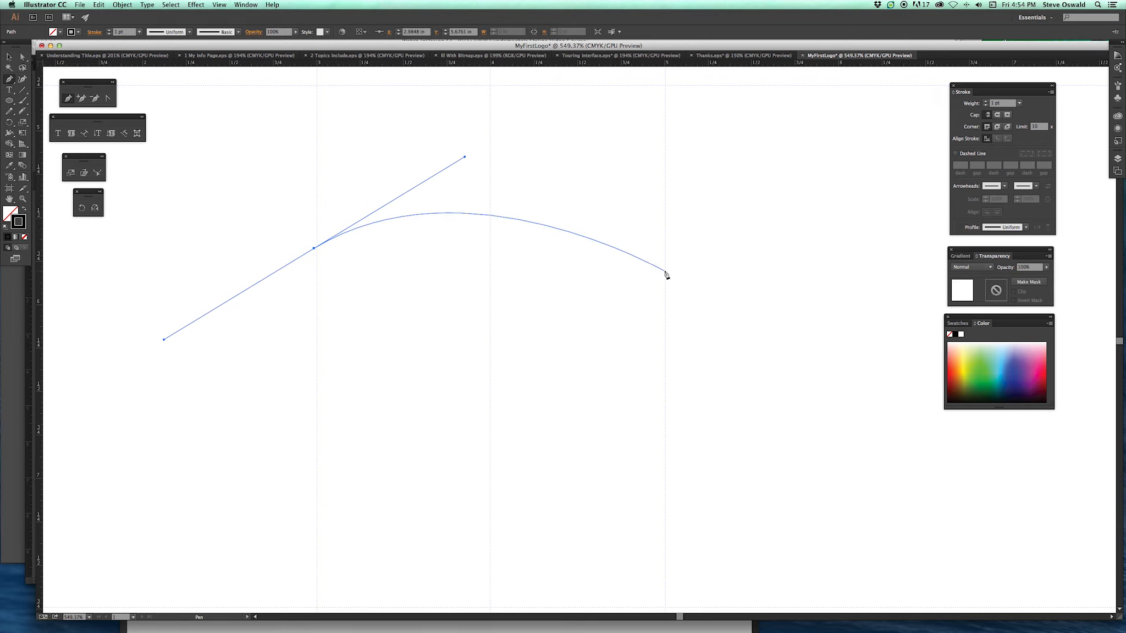
pyautogui.moveTo(665, 271); pyautogui.dragTo(788, 176)
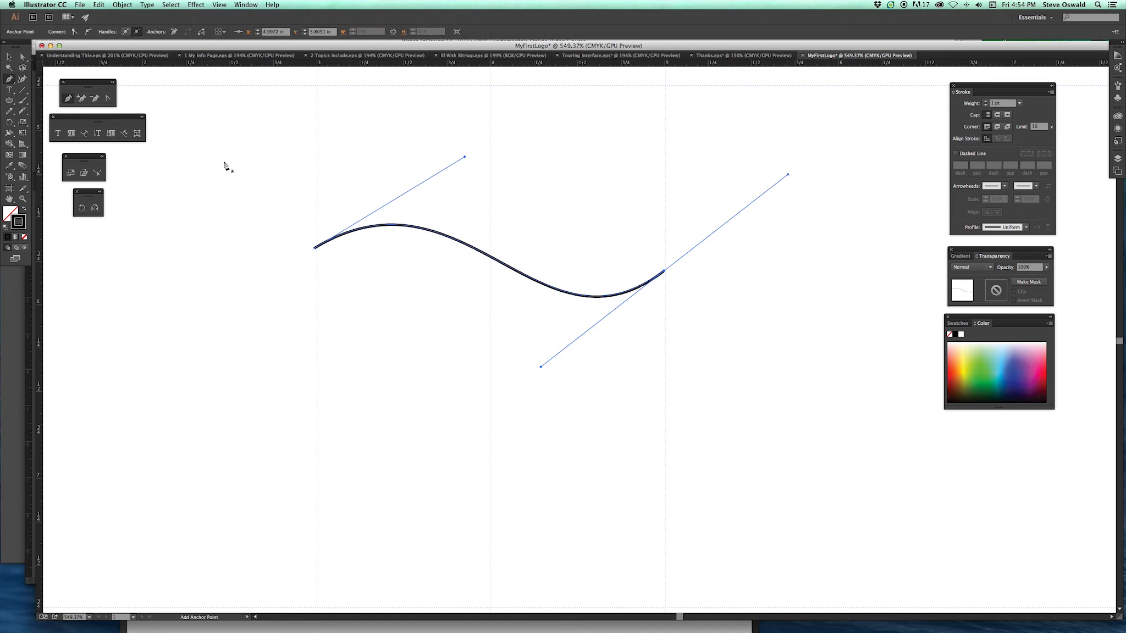
pyautogui.press('a')
pyautogui.click(666, 277)
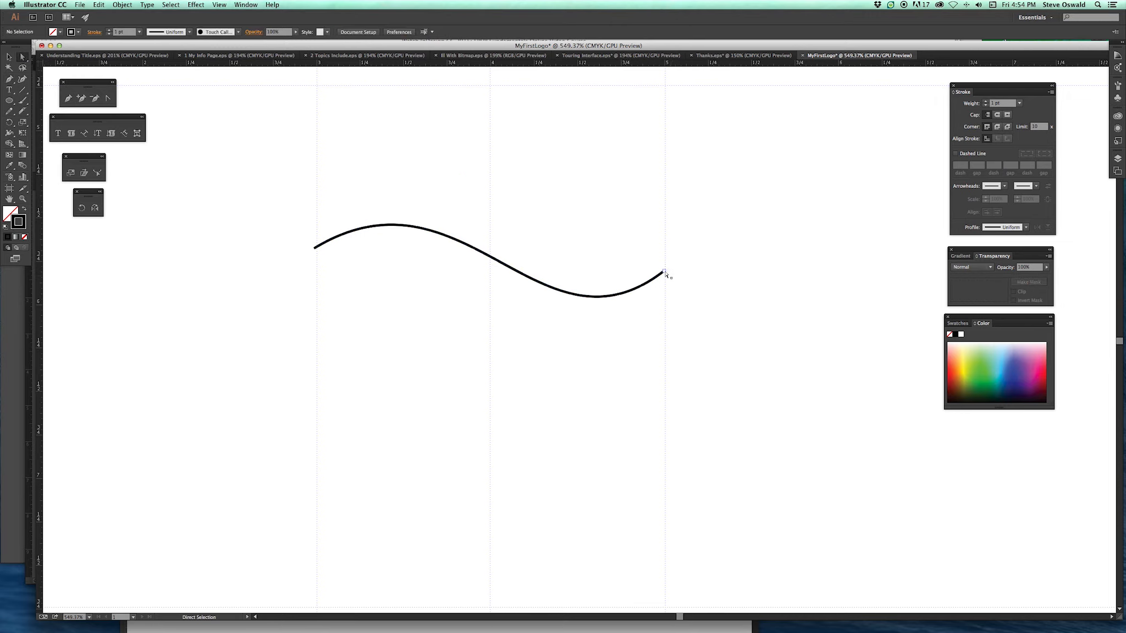
# Move the curve's end anchor point up and inward, and swing its direction handles to reshape the bend.
pyautogui.click(664, 271)
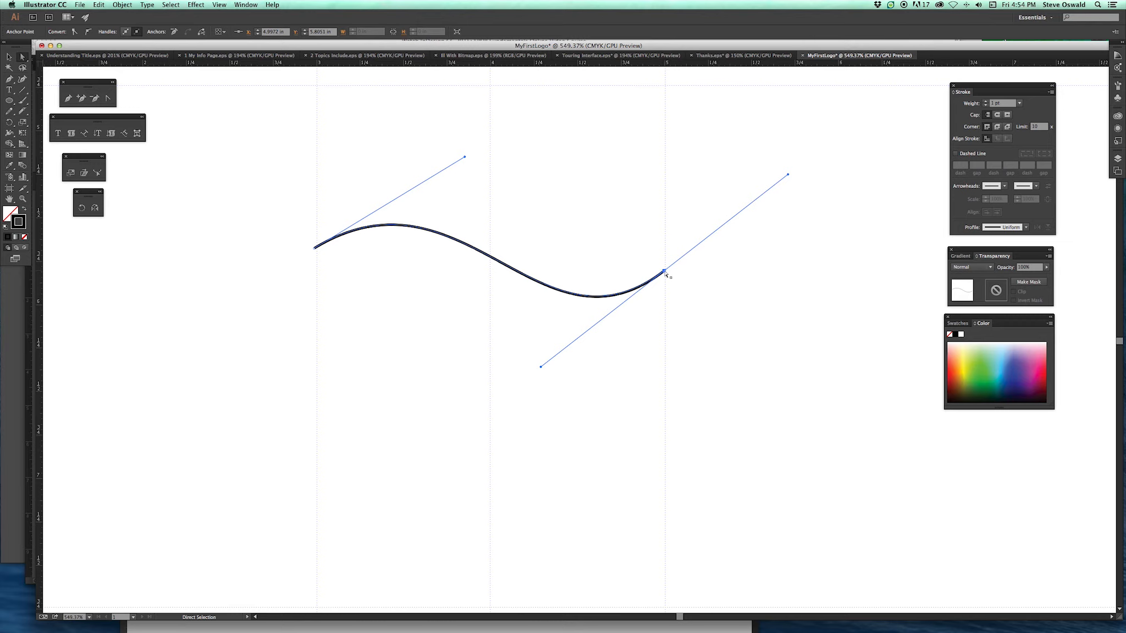
pyautogui.moveTo(664, 271); pyautogui.dragTo(608, 205)
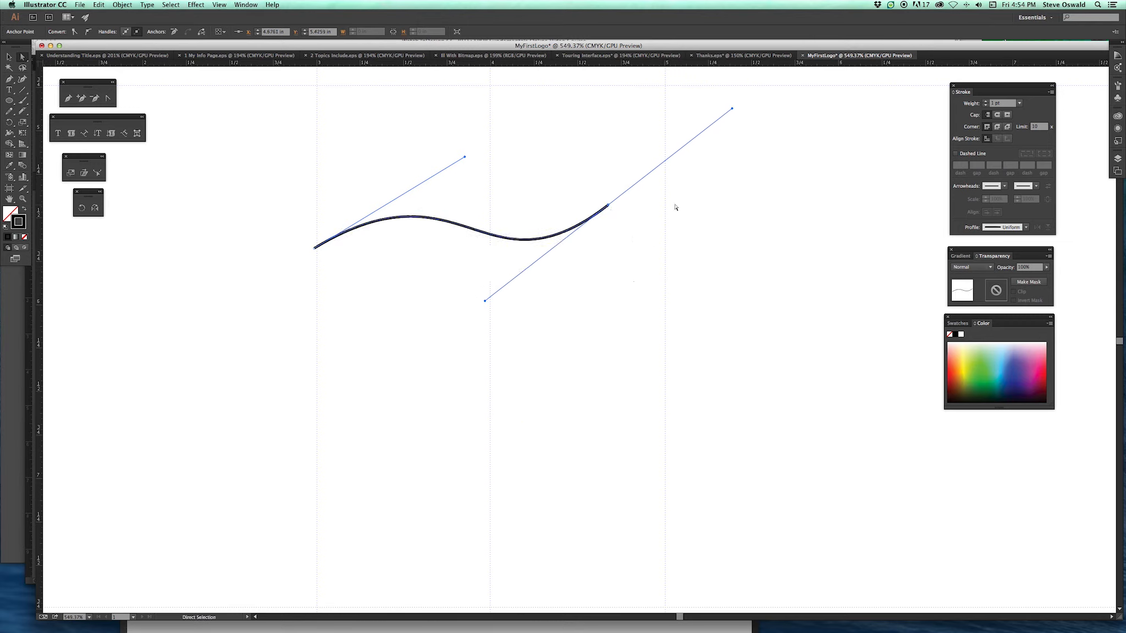
pyautogui.click(731, 110)
pyautogui.moveTo(731, 109); pyautogui.dragTo(637, 245)
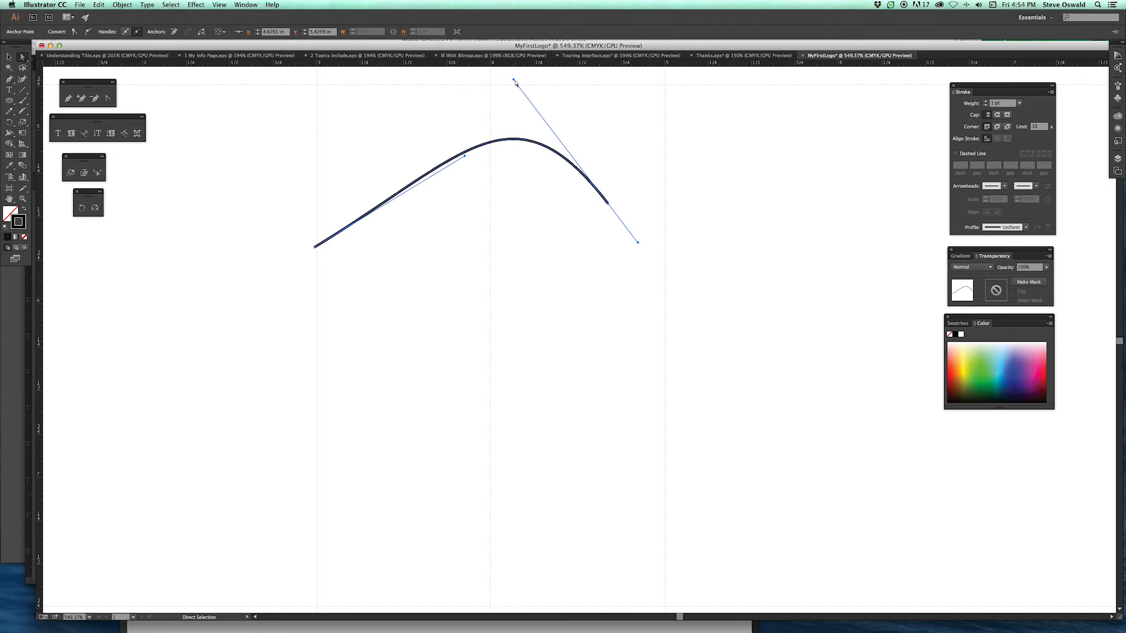
pyautogui.moveTo(514, 82); pyautogui.dragTo(541, 496)
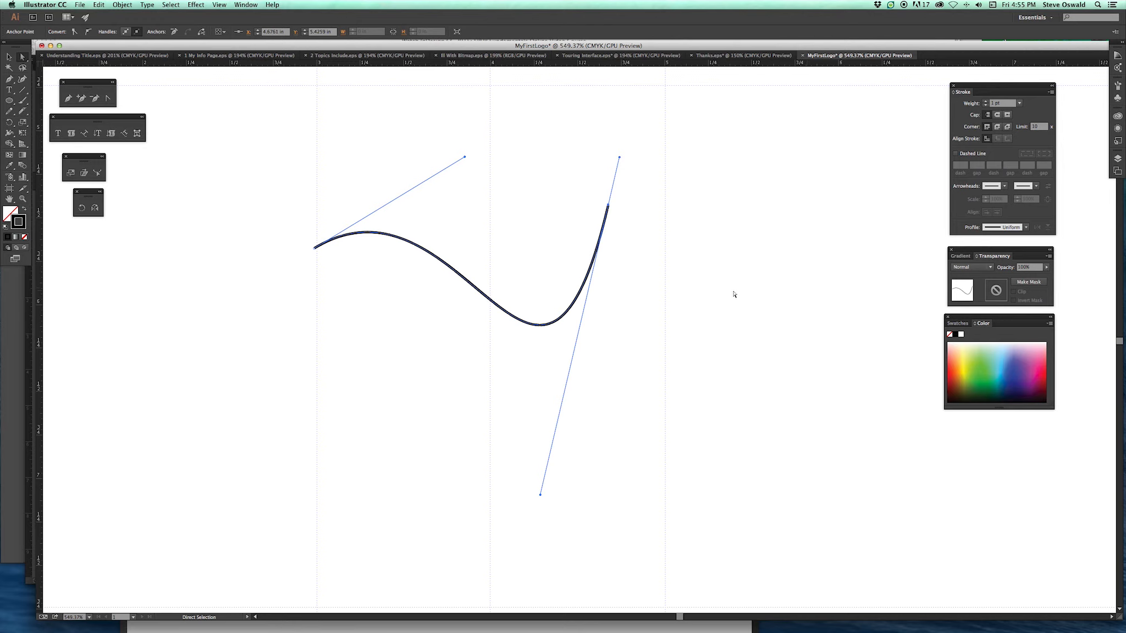
# Undo the handle and anchor edits as well as the drawing of the S-curve.
pyautogui.press('super+z')
pyautogui.press('super+z')
pyautogui.press('super+z')
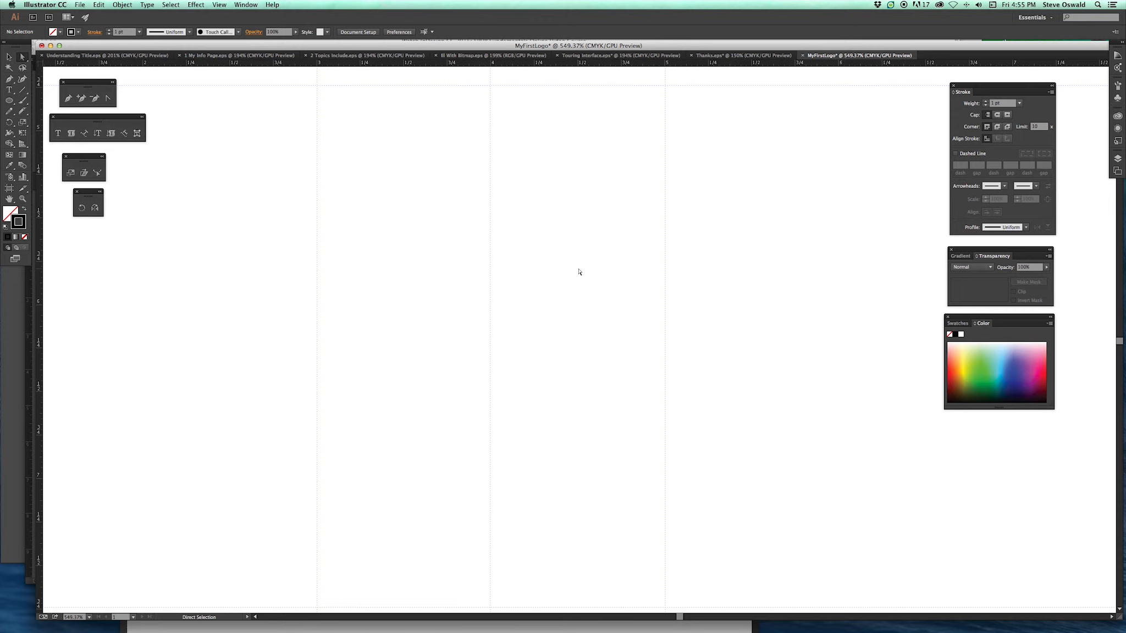
# With the Pen tool, draw an open path on the guides: upper centre apex, left corner, smooth lower centre point, right corner about 2 in across.
pyautogui.click(9, 79)
pyautogui.click(490, 86)
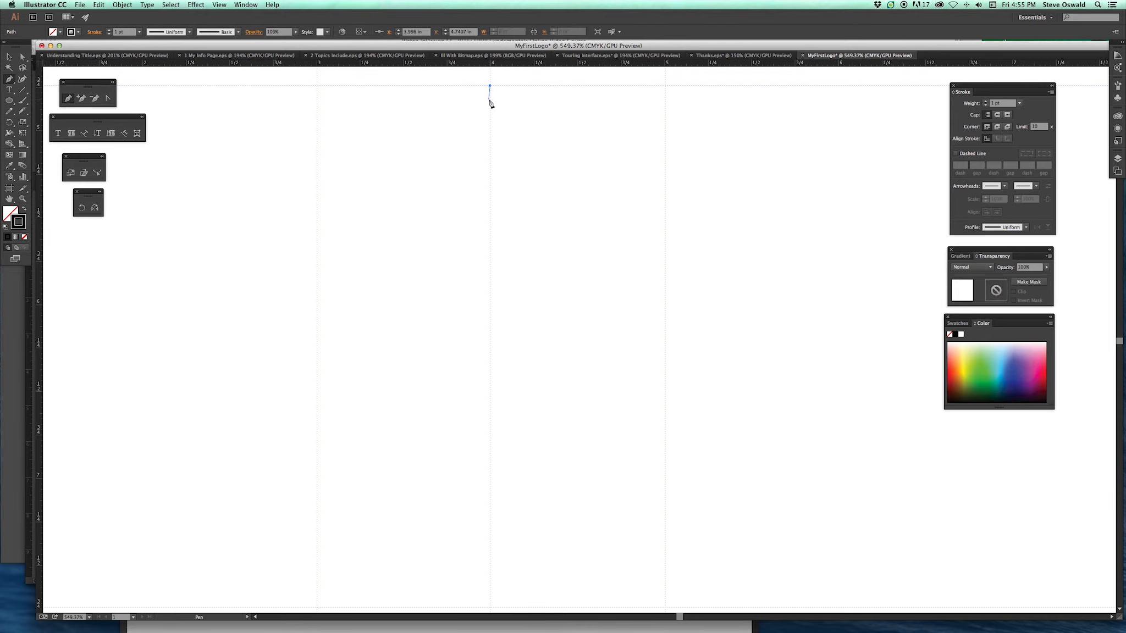
pyautogui.moveTo(520, 374); pyautogui.dragTo(524, 334)
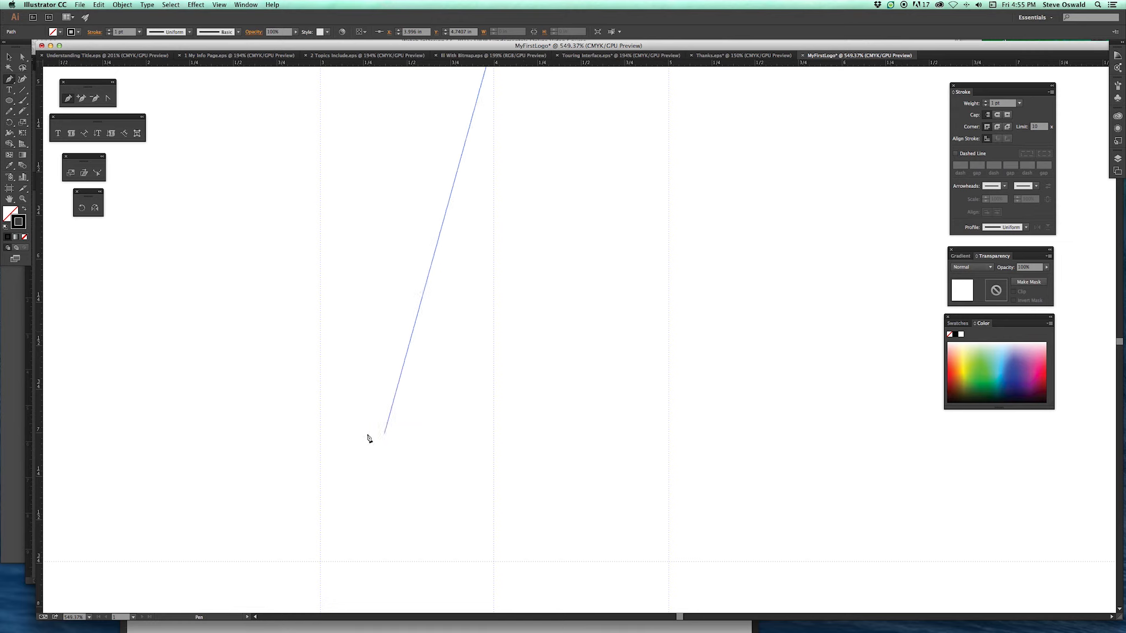
pyautogui.click(321, 430)
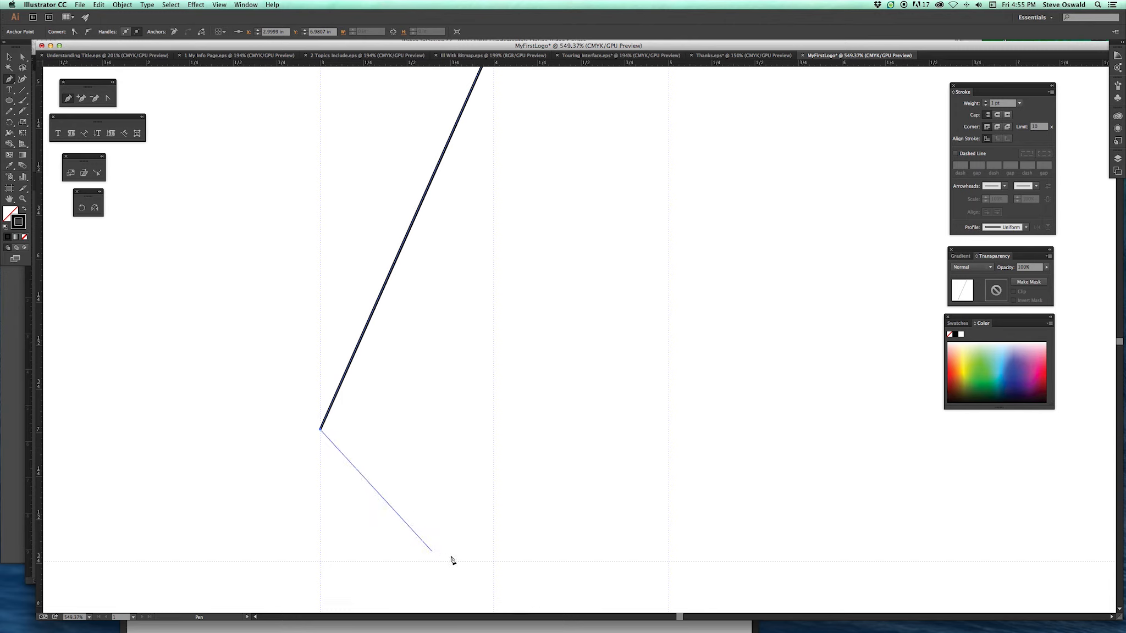
pyautogui.click(495, 563)
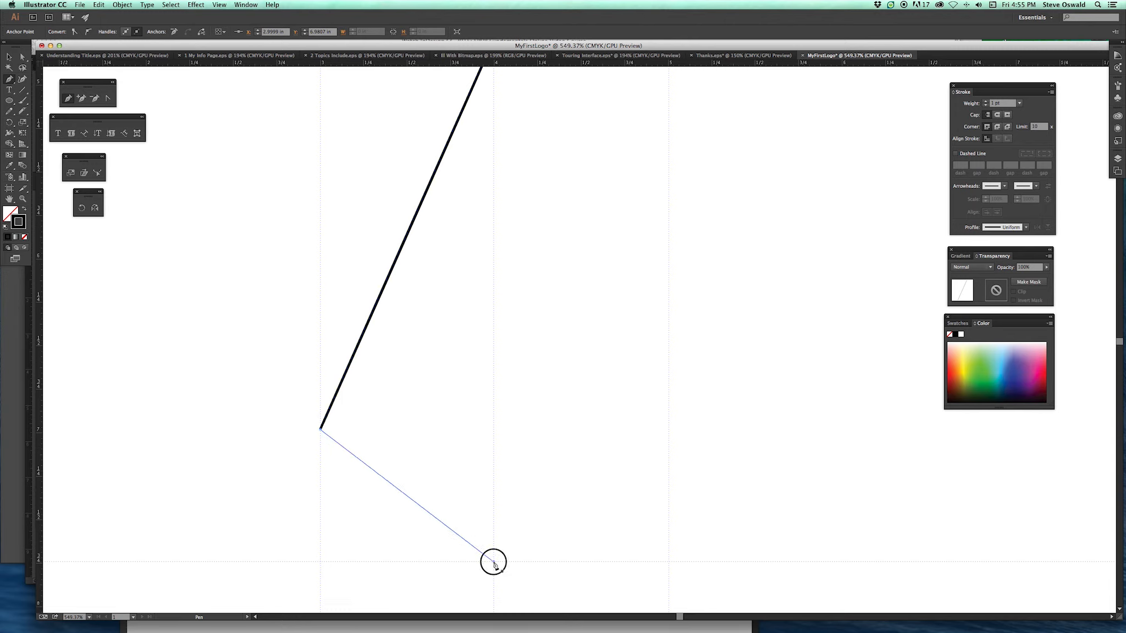
pyautogui.moveTo(494, 563); pyautogui.dragTo(608, 565)
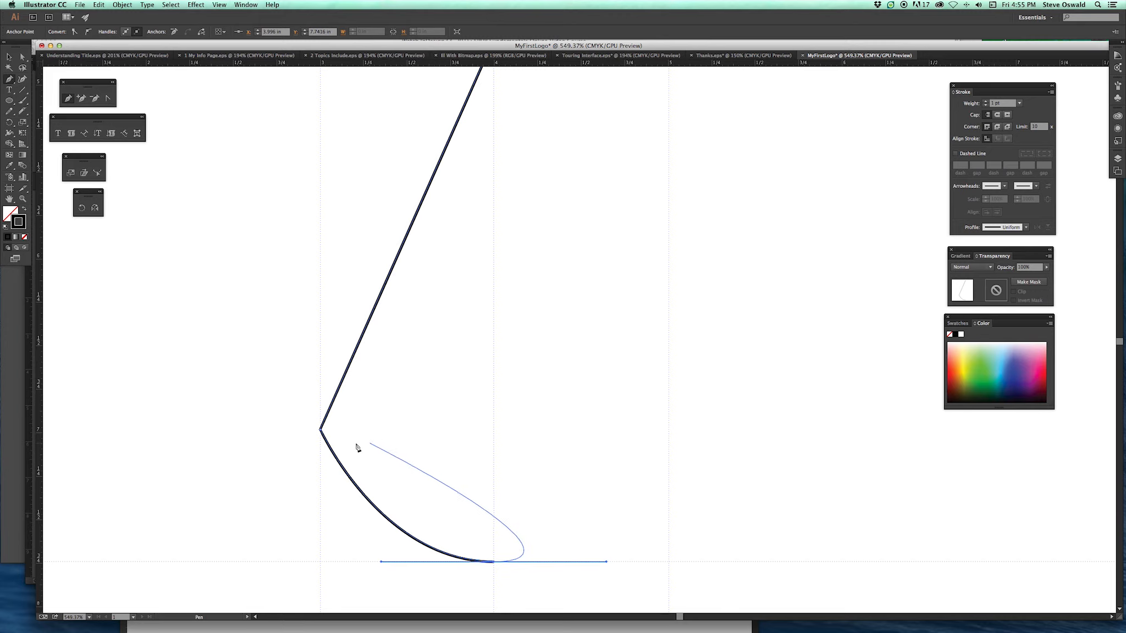
pyautogui.click(668, 433)
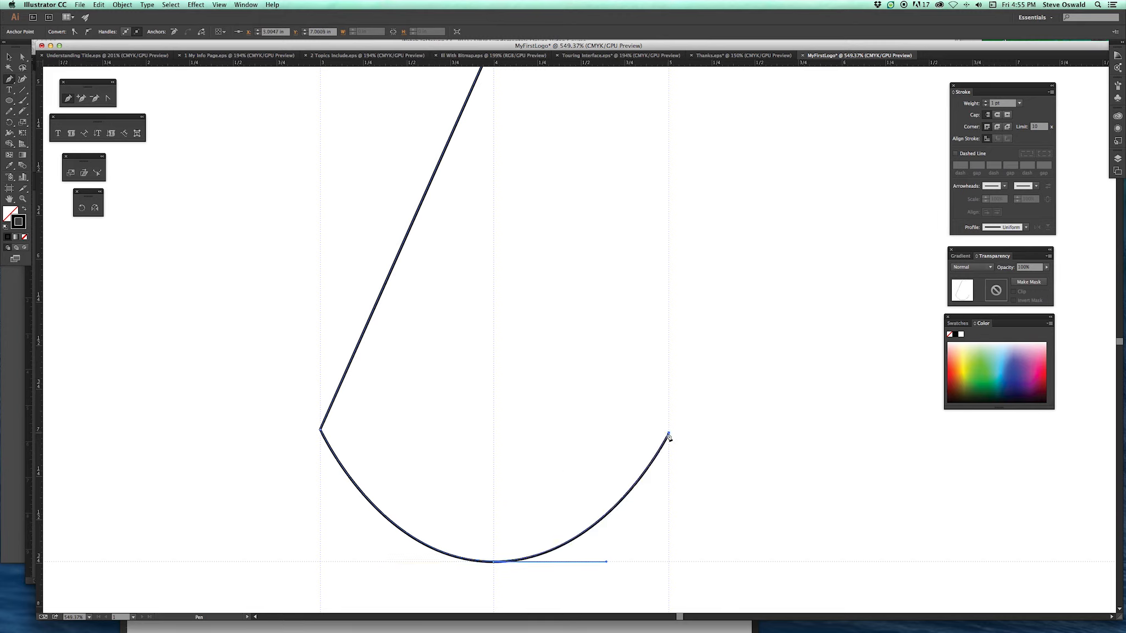
# Close the path with a straight segment from the right corner to the apex, undoing and repeating the closing once.
pyautogui.press('space')
pyautogui.moveTo(609, 339); pyautogui.dragTo(609, 398)
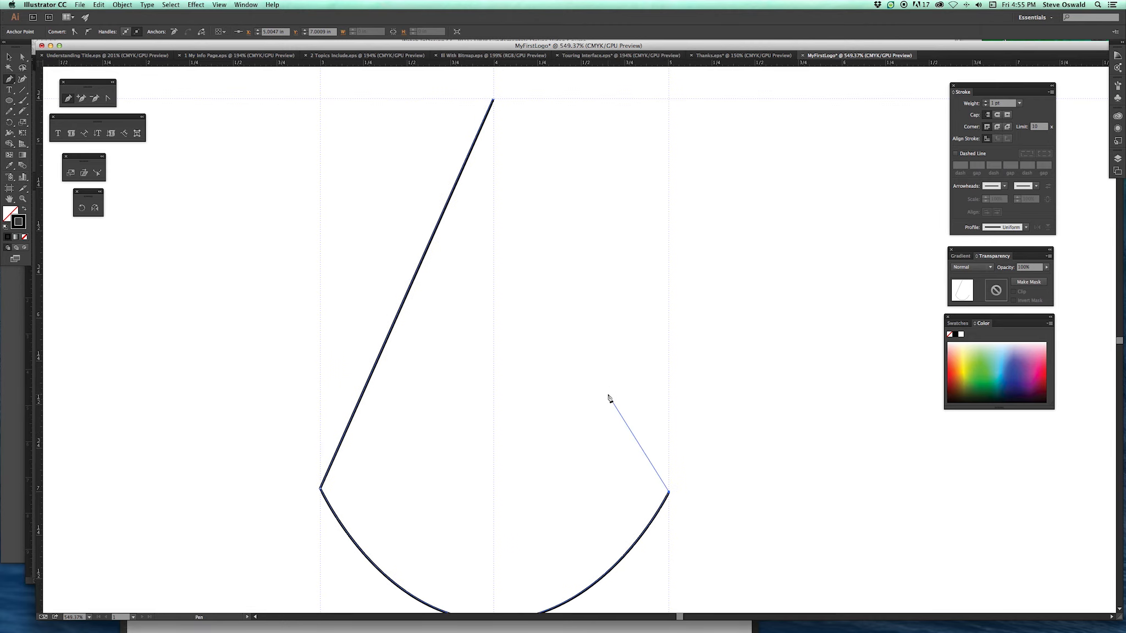
pyautogui.click(493, 100)
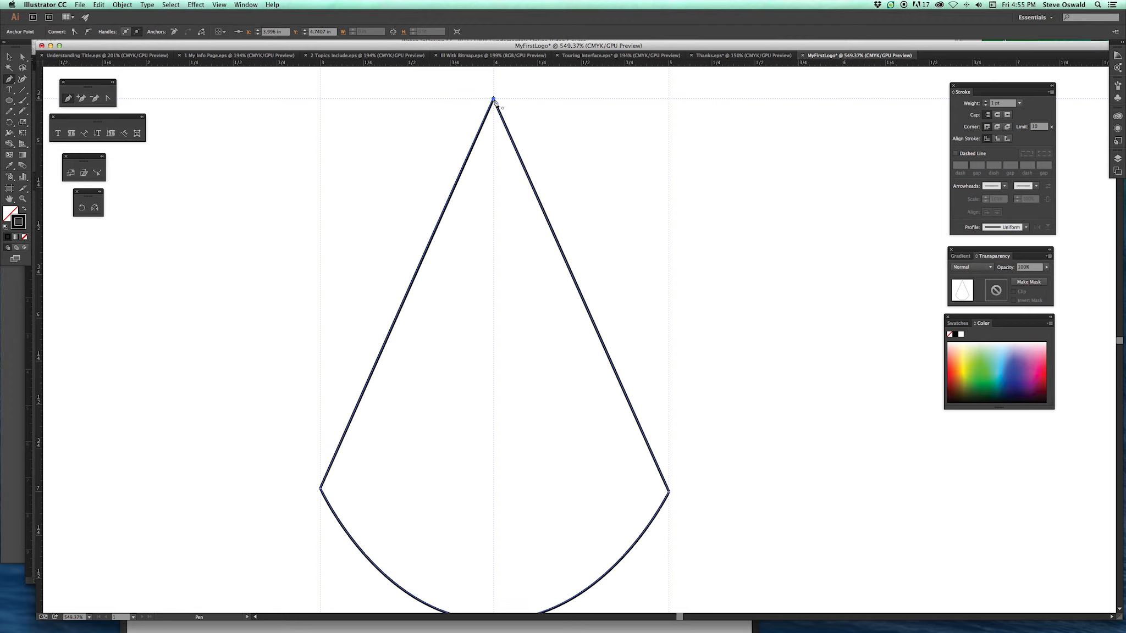
pyautogui.press('super')
pyautogui.press('super+z')
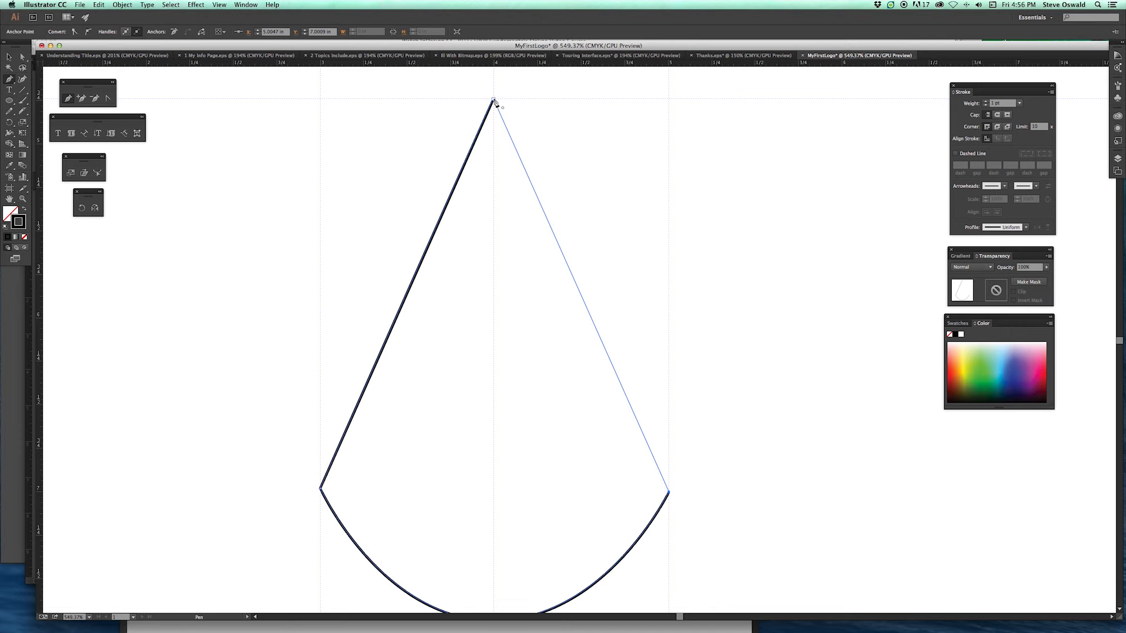
pyautogui.click(494, 101)
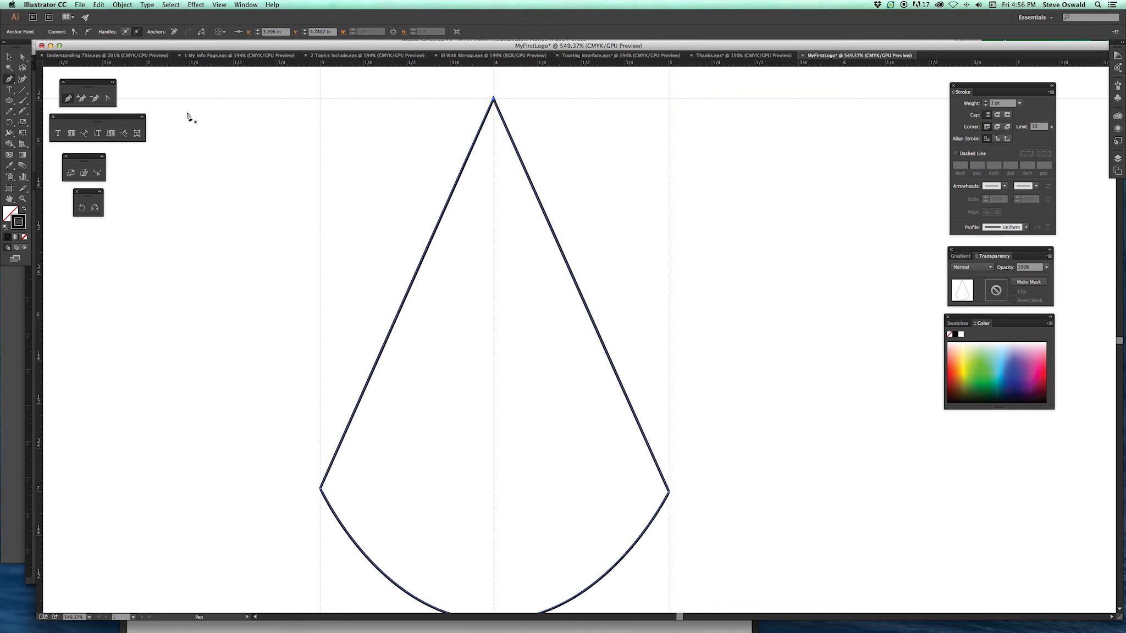
# Move the bottom arc's centre anchor point straight up along the middle guide, making the shape about 2.67 in tall.
pyautogui.click(23, 57)
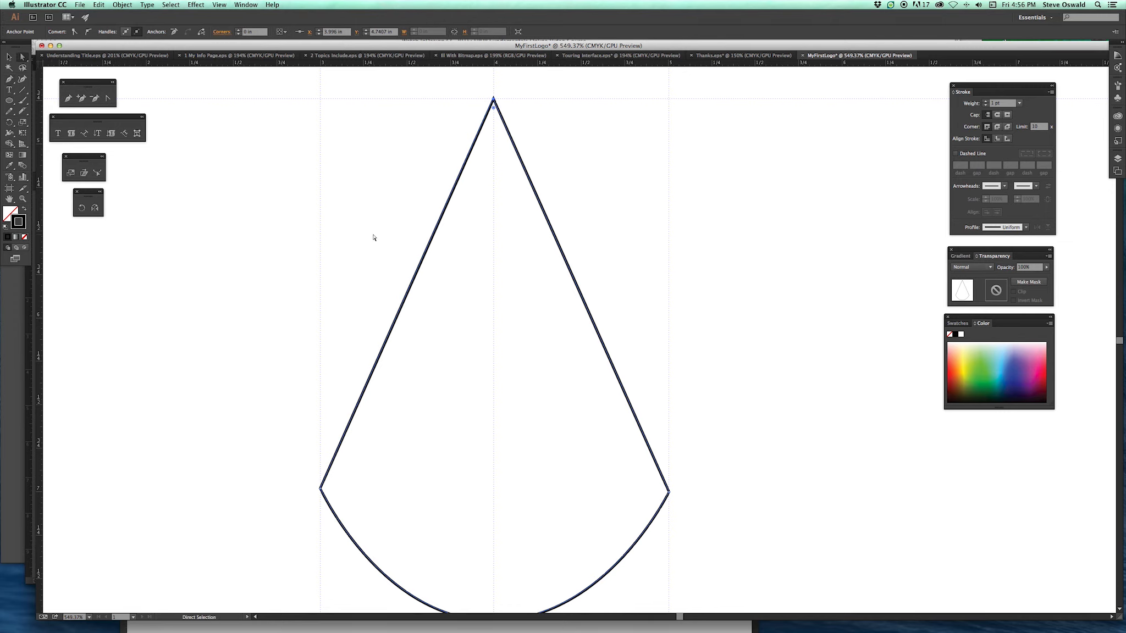
pyautogui.press('z')
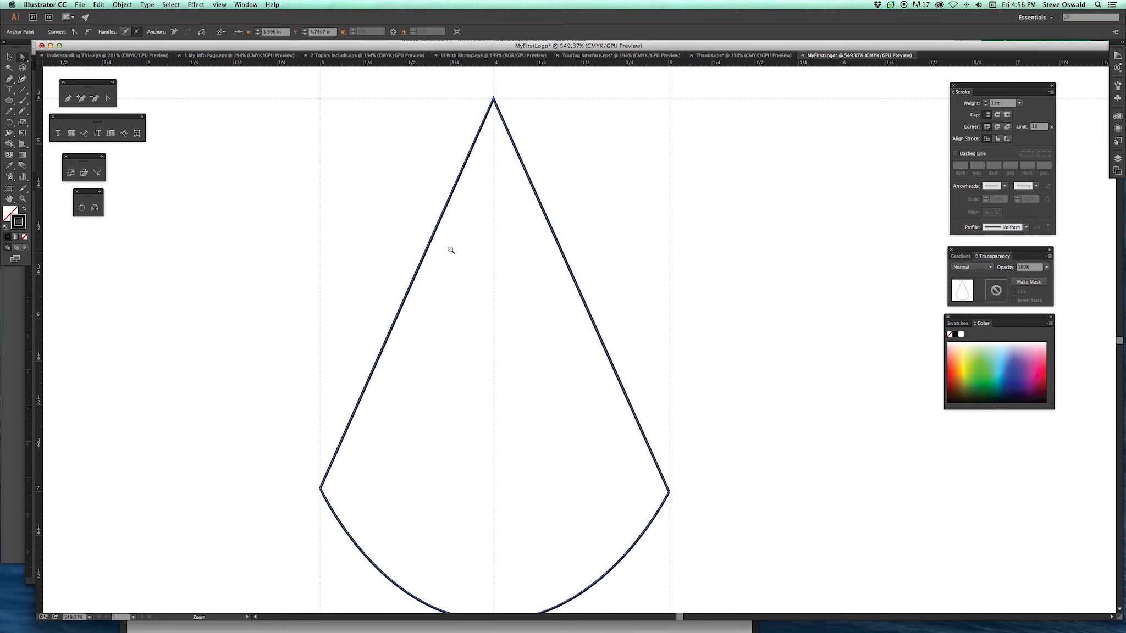
pyautogui.keyDown('alt'); pyautogui.click(451, 250); pyautogui.keyUp('alt')
pyautogui.press('space')
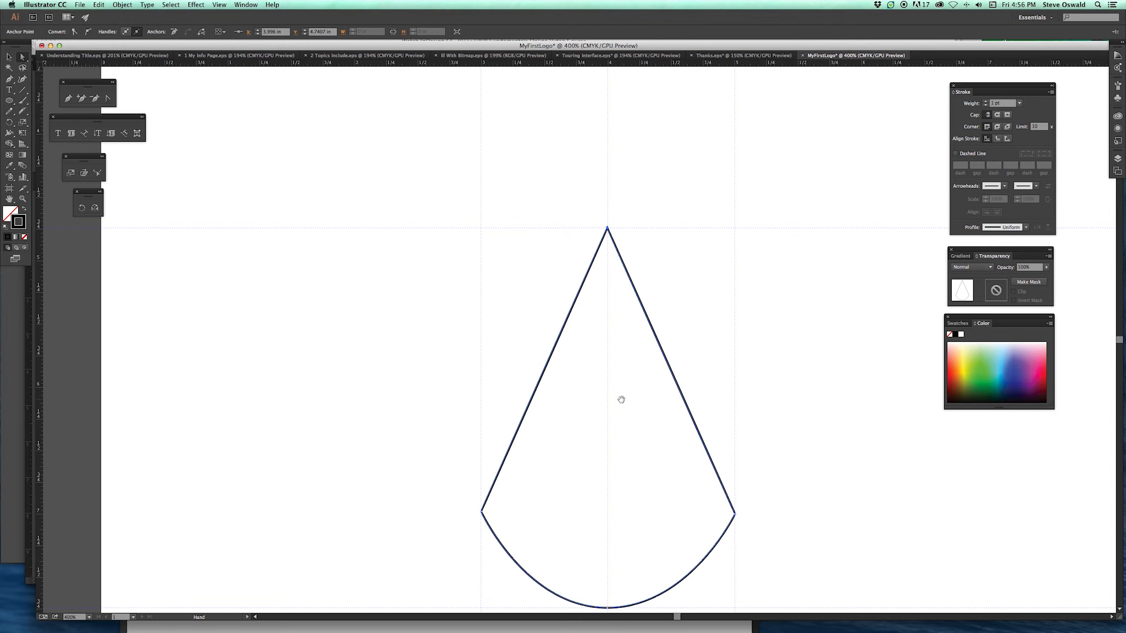
pyautogui.moveTo(621, 399); pyautogui.dragTo(476, 287)
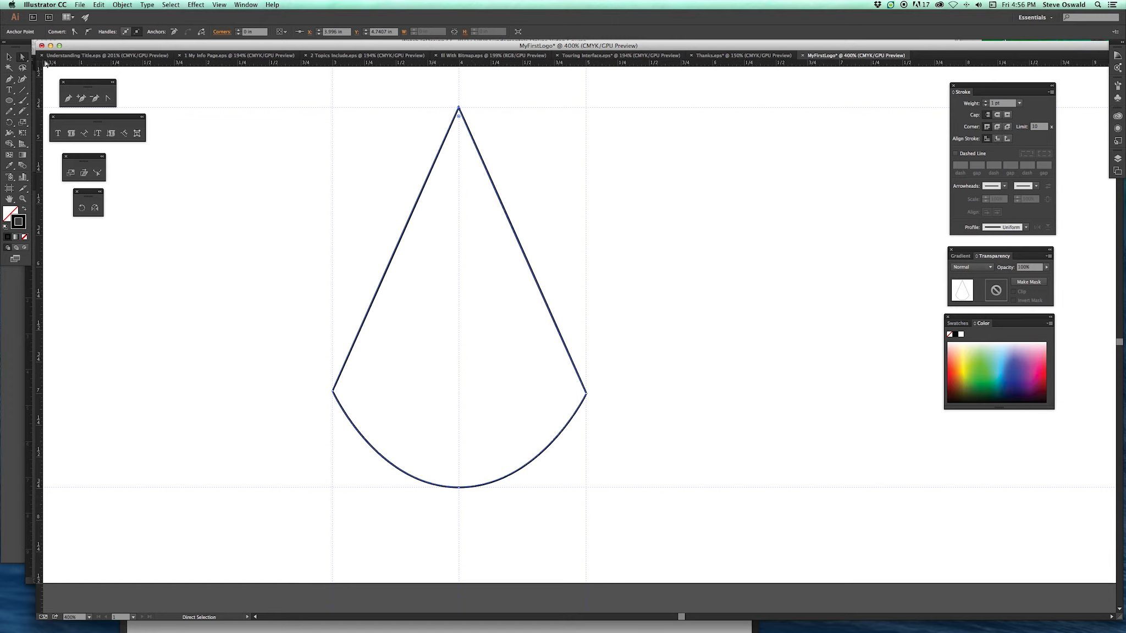
pyautogui.click(247, 189)
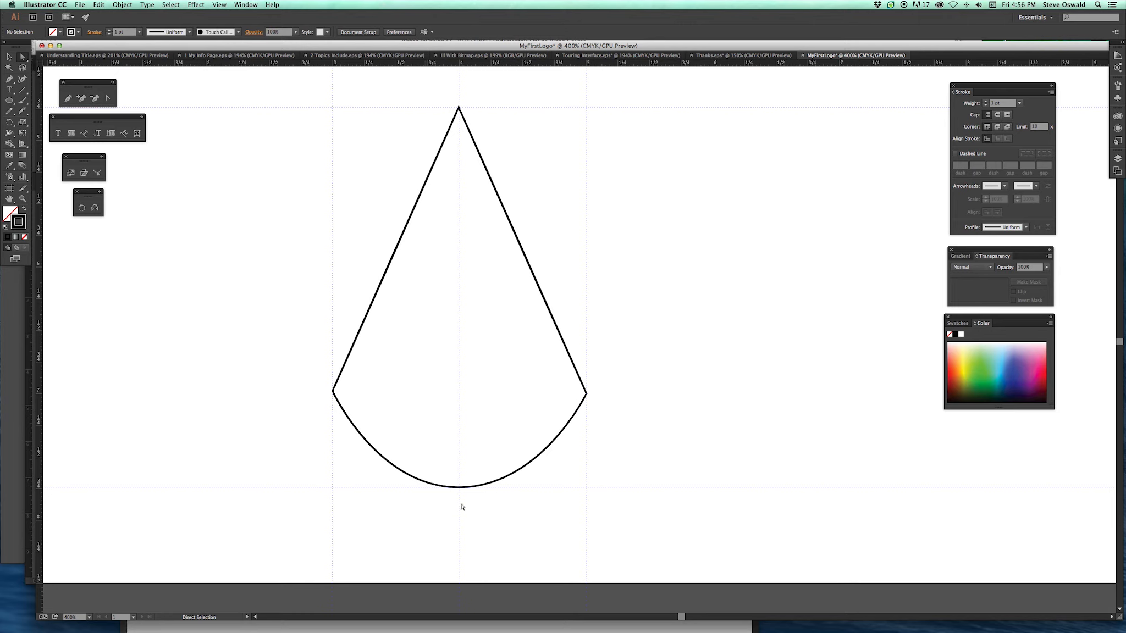
pyautogui.moveTo(473, 505); pyautogui.dragTo(440, 463)
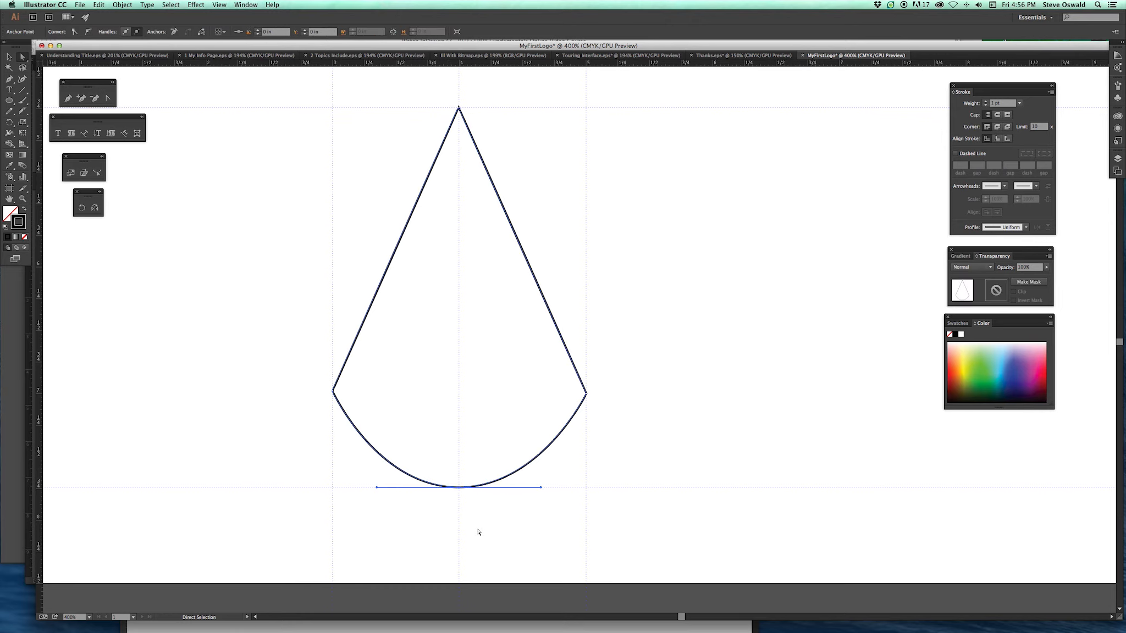
pyautogui.click(478, 532)
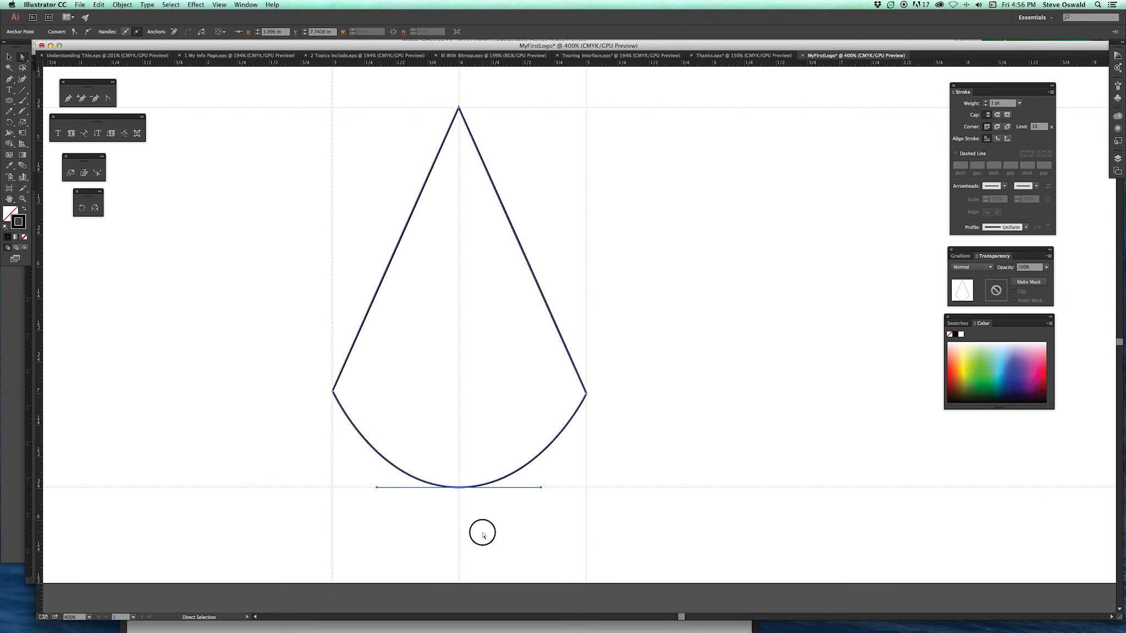
pyautogui.click(460, 488)
pyautogui.moveTo(460, 487)
pyautogui.mouseDown()
pyautogui.moveTo(458, 455)
pyautogui.moveTo(483, 444)
pyautogui.moveTo(456, 471)
pyautogui.moveTo(496, 461)
pyautogui.moveTo(463, 434)
pyautogui.moveTo(479, 417)
pyautogui.moveTo(464, 456)
pyautogui.moveTo(481, 450)
pyautogui.moveTo(481, 480)
pyautogui.moveTo(455, 467)
pyautogui.moveTo(452, 387)
pyautogui.moveTo(459, 448)
pyautogui.mouseUp()
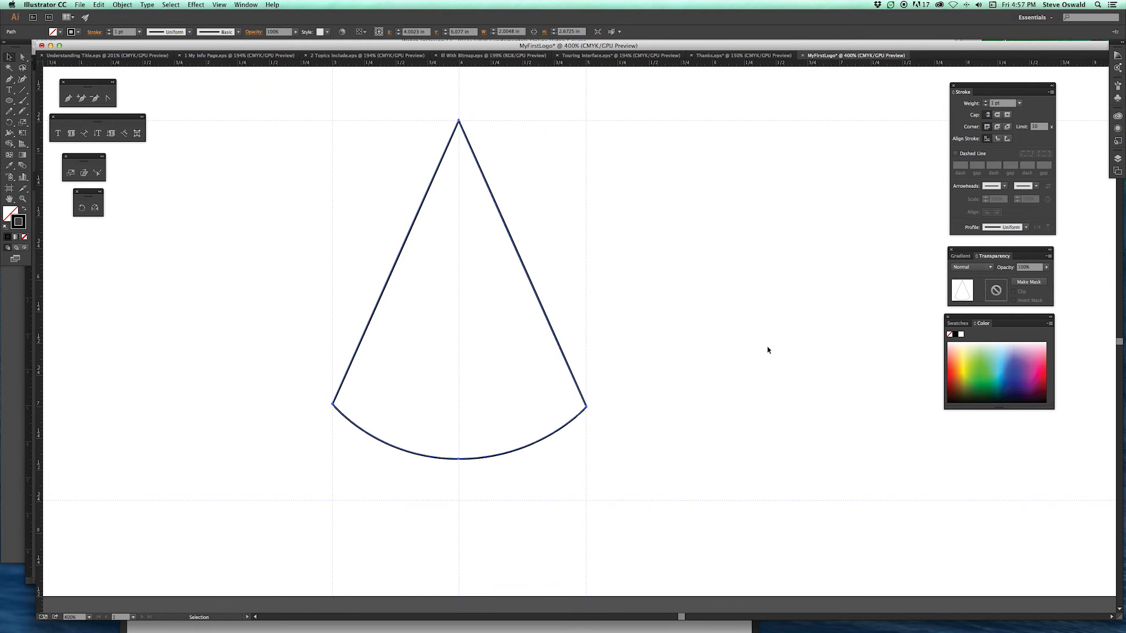
# Set the closed shape's stroke colour to CMYK Red and its stroke weight to 5 pt.
pyautogui.click(958, 324)
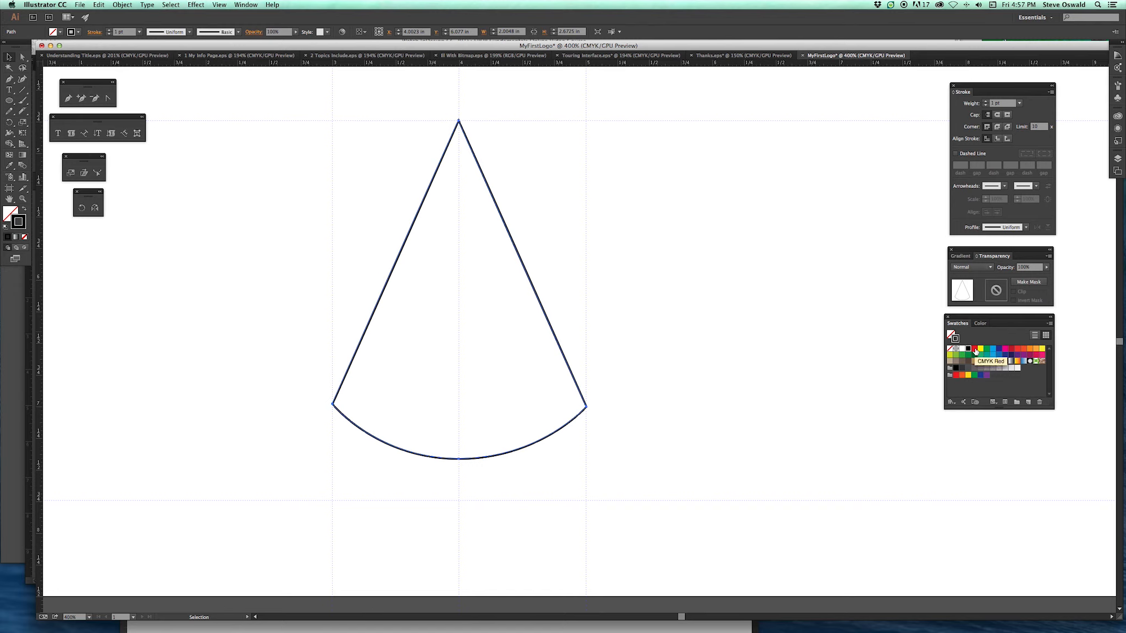
pyautogui.click(975, 349)
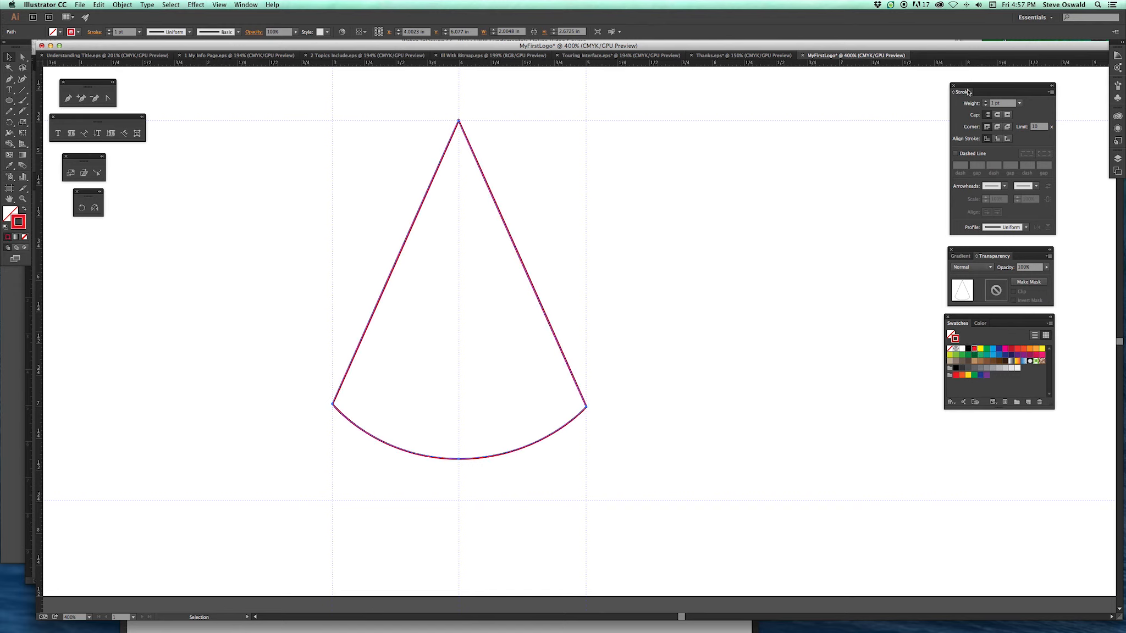
pyautogui.click(986, 101)
pyautogui.click(986, 103)
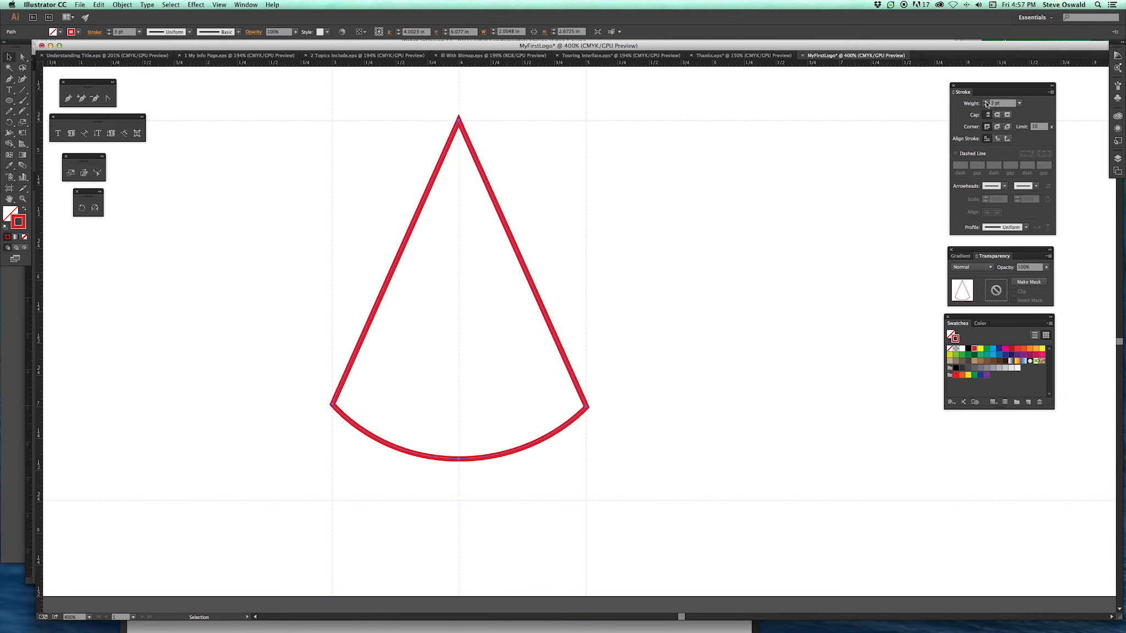
pyautogui.click(986, 102)
pyautogui.click(986, 102)
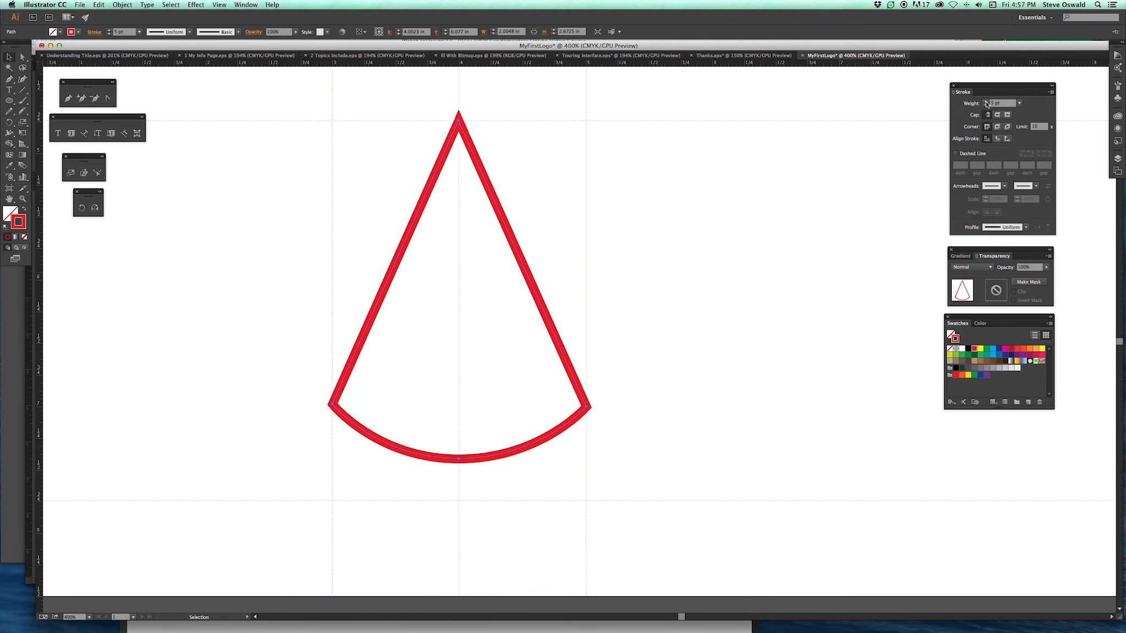
# Reduce the wedge's stroke weight to 2 pt.
pyautogui.click(985, 106)
pyautogui.click(985, 107)
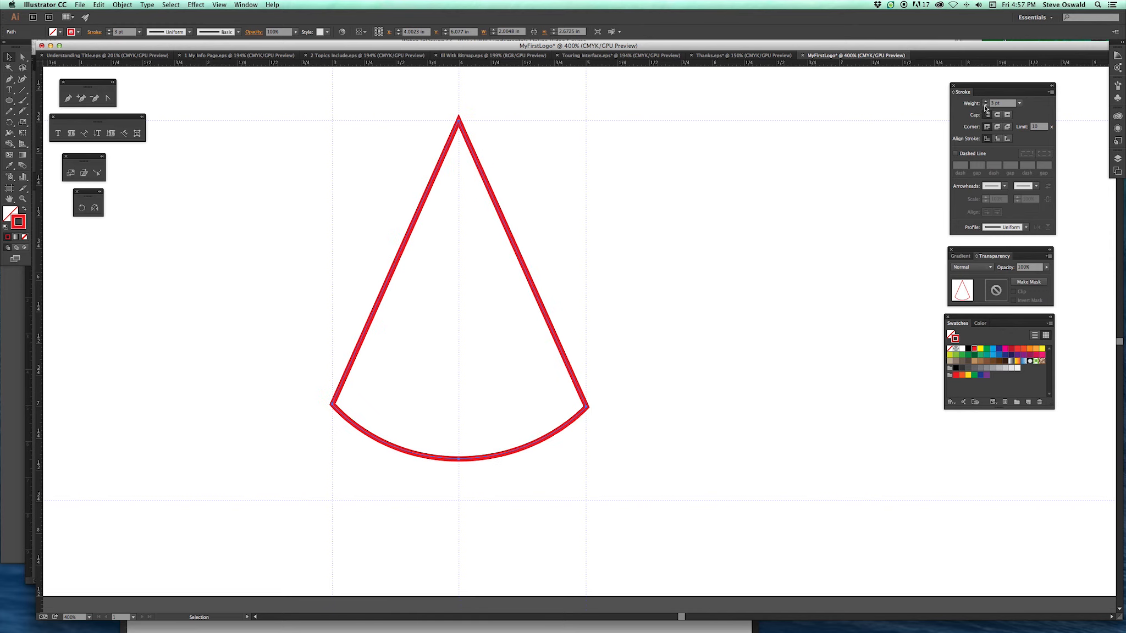
pyautogui.click(984, 108)
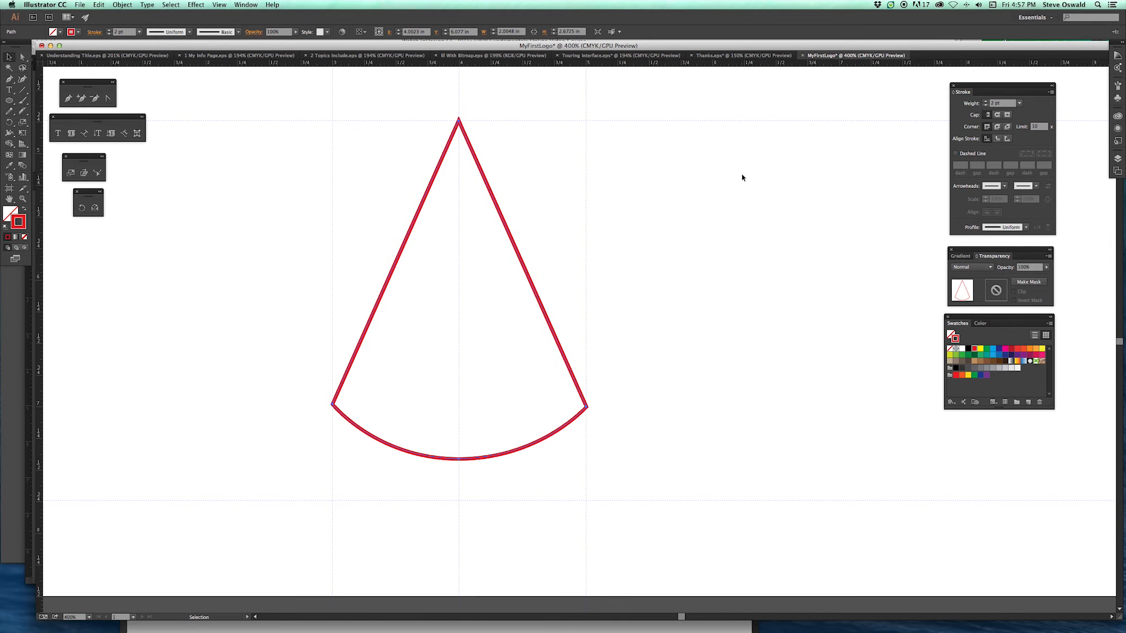
# Swap the wedge's fill and stroke colours and swap them back, leaving the stroke red, and fill the wedge with CMYK Yellow.
pyautogui.click(24, 211)
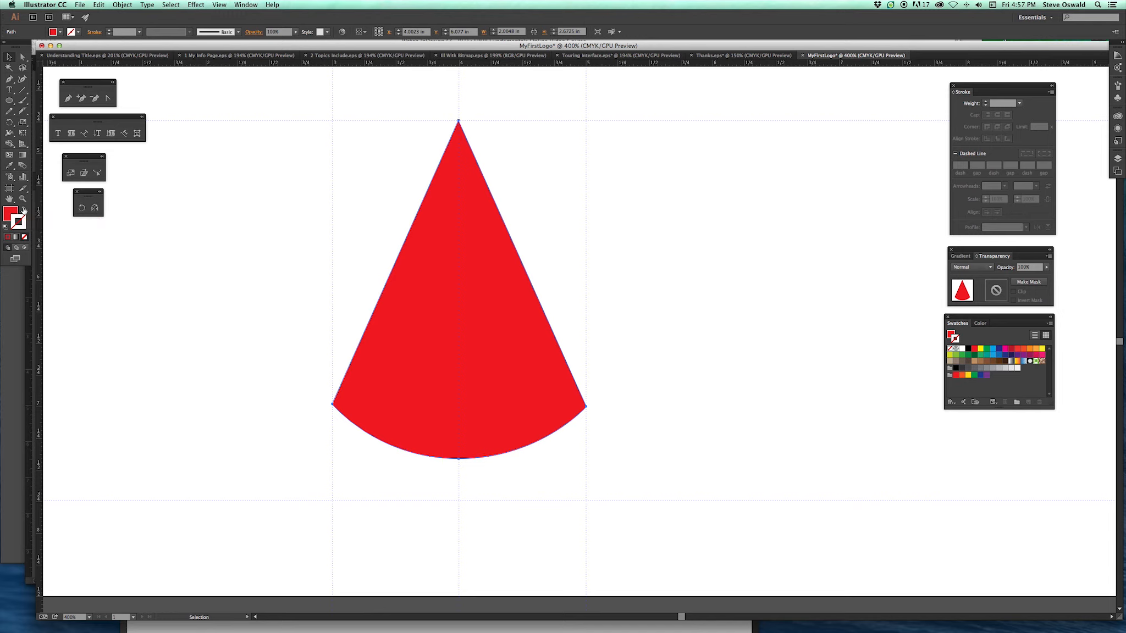
pyautogui.click(24, 210)
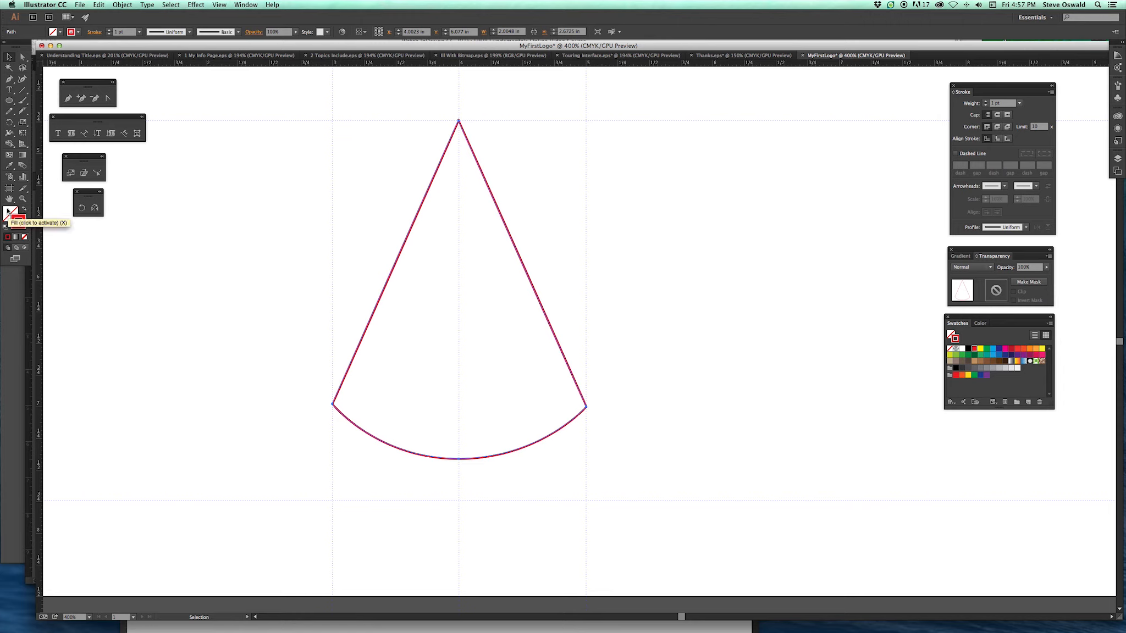
pyautogui.click(8, 212)
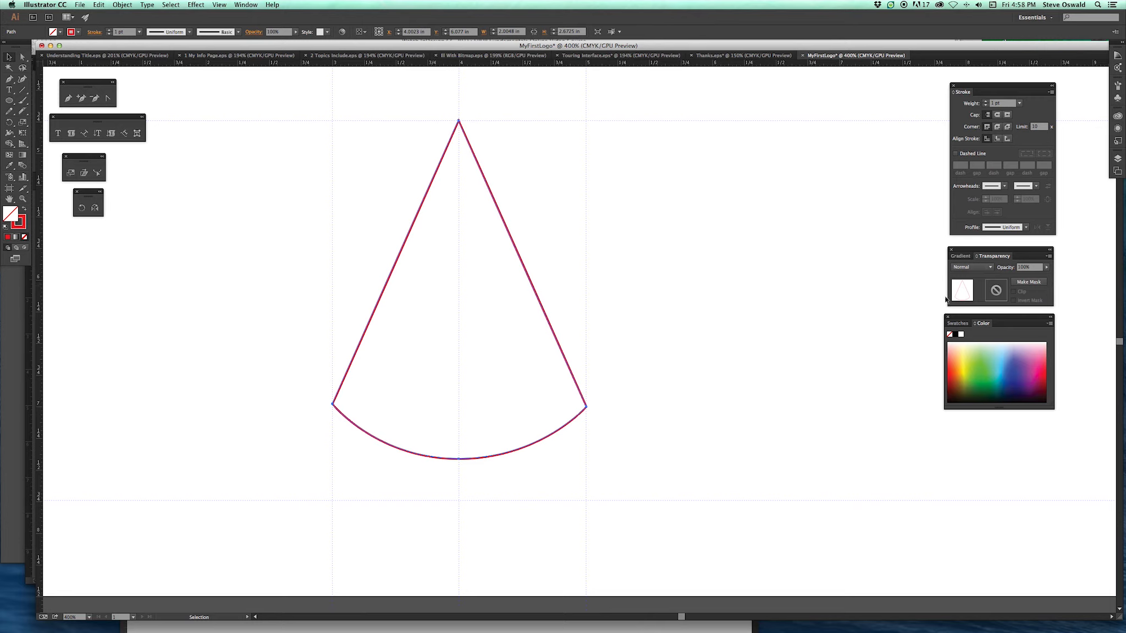
pyautogui.click(957, 323)
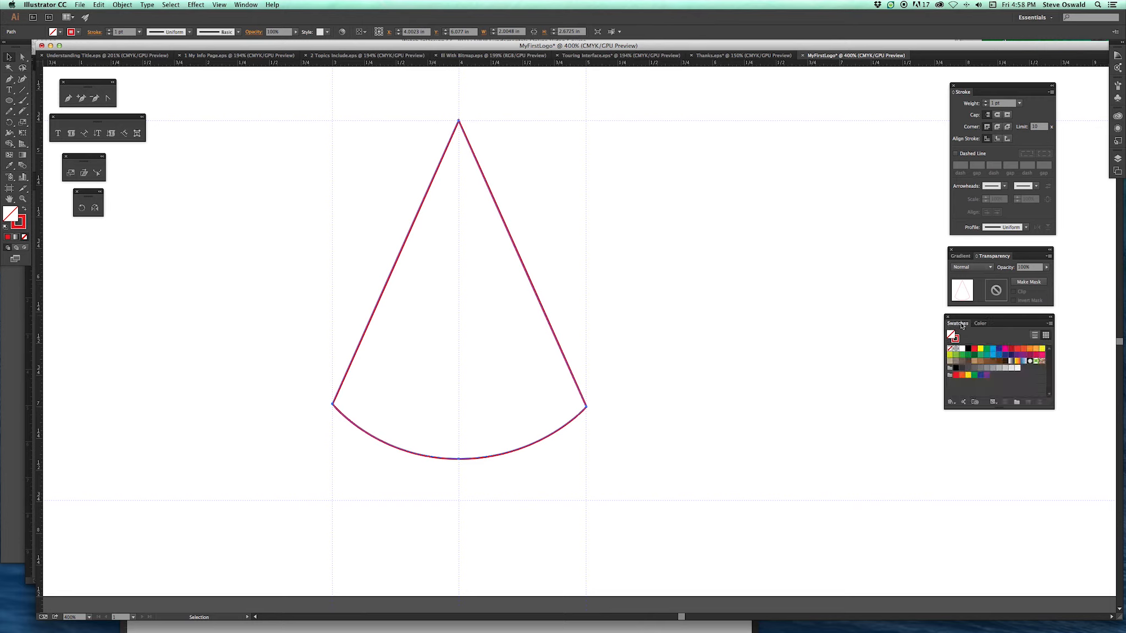
pyautogui.click(979, 352)
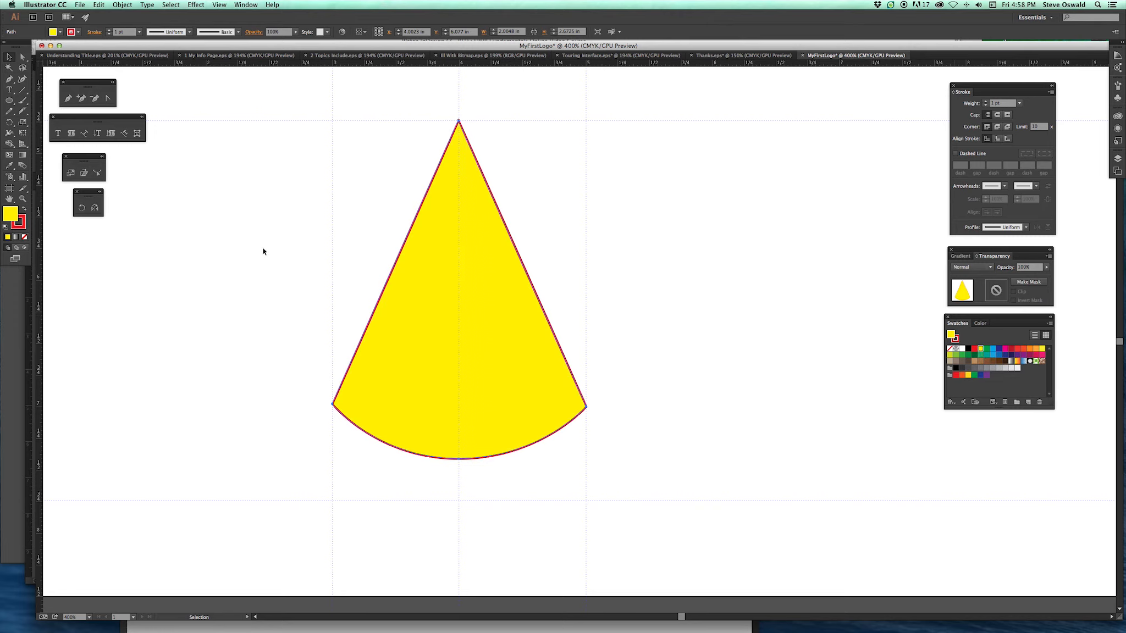
# Deselect the wedge and start a new path with the Pen tool on its left edge, just above the left corner.
pyautogui.click(10, 80)
pyautogui.press('v')
pyautogui.click(320, 405)
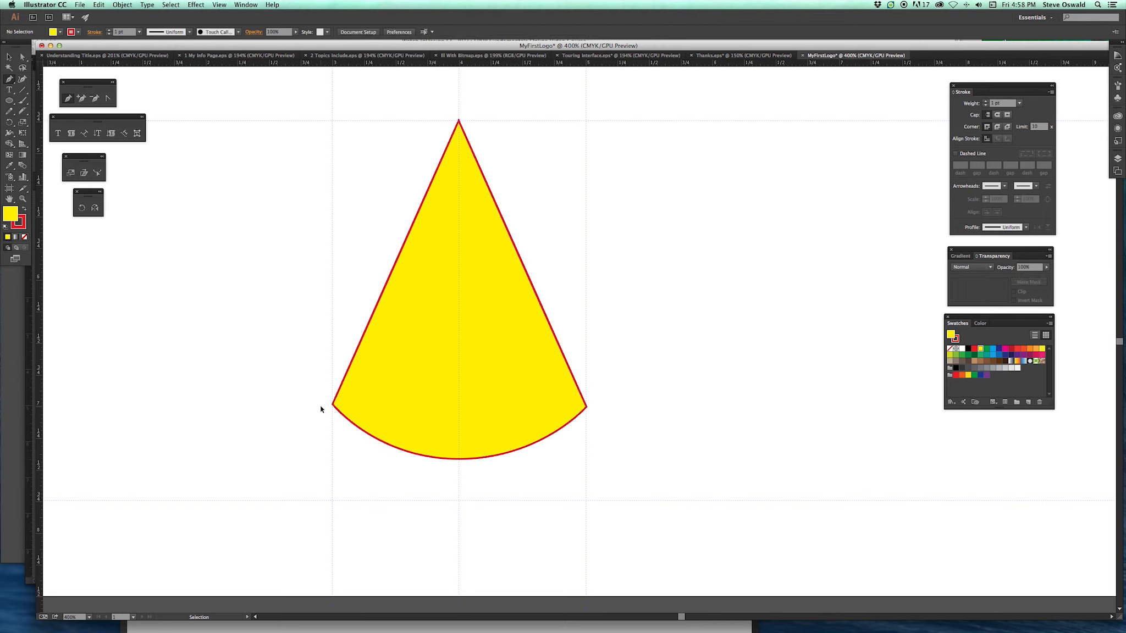
pyautogui.press('p')
pyautogui.click(338, 390)
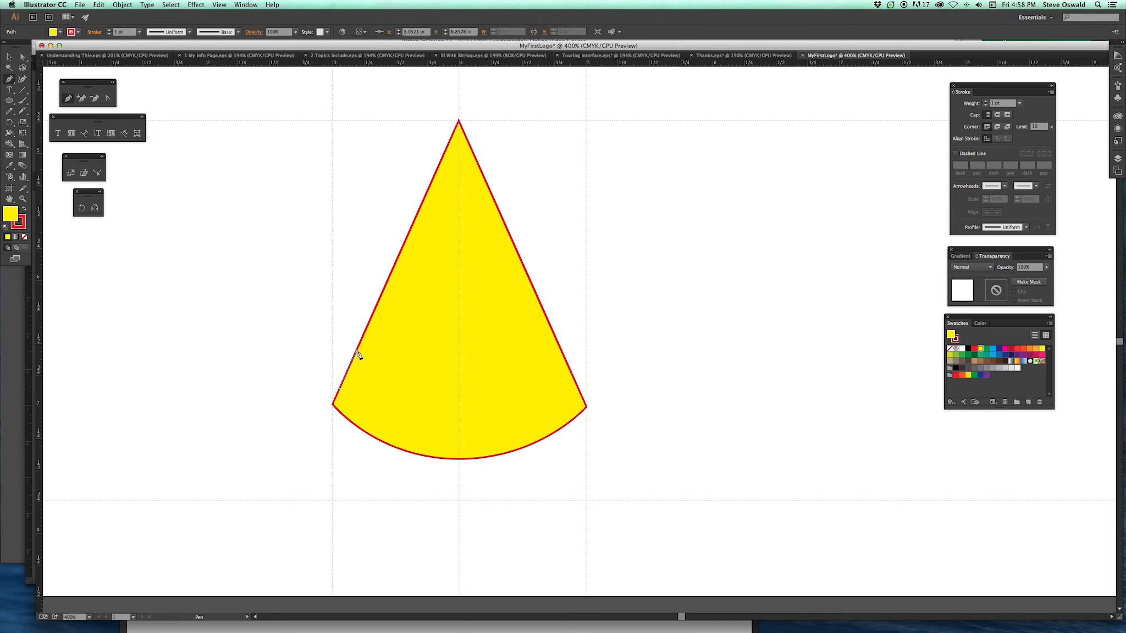
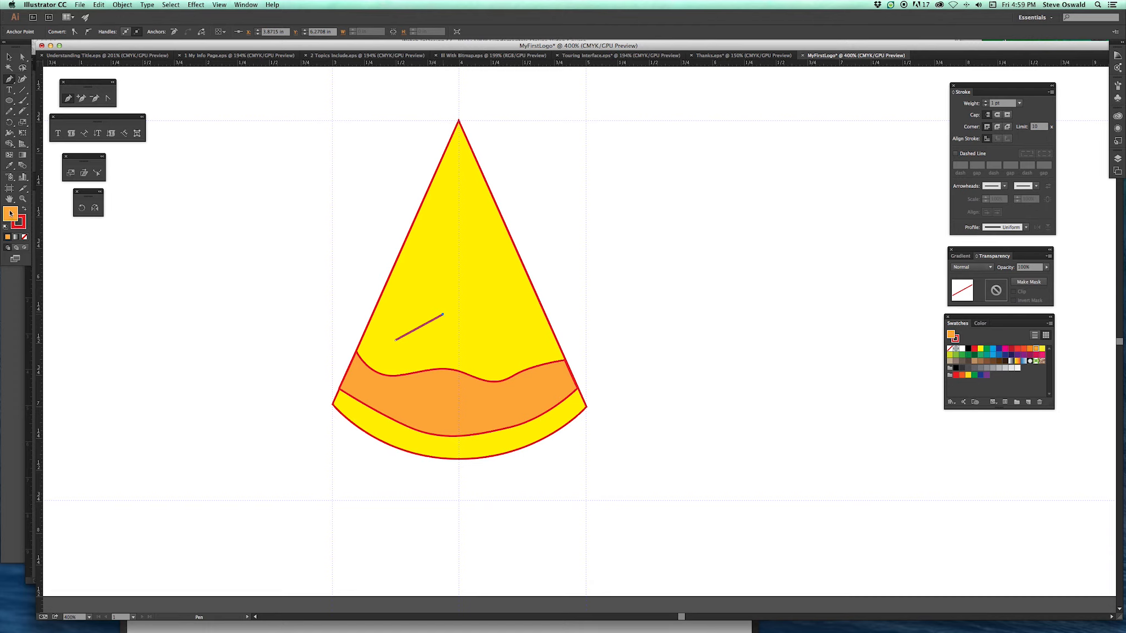
# Remove the short diagonal line's fill and, with Swatches separated from Color, set the line's stroke to CMYK Green.
pyautogui.press('x')
pyautogui.click(24, 236)
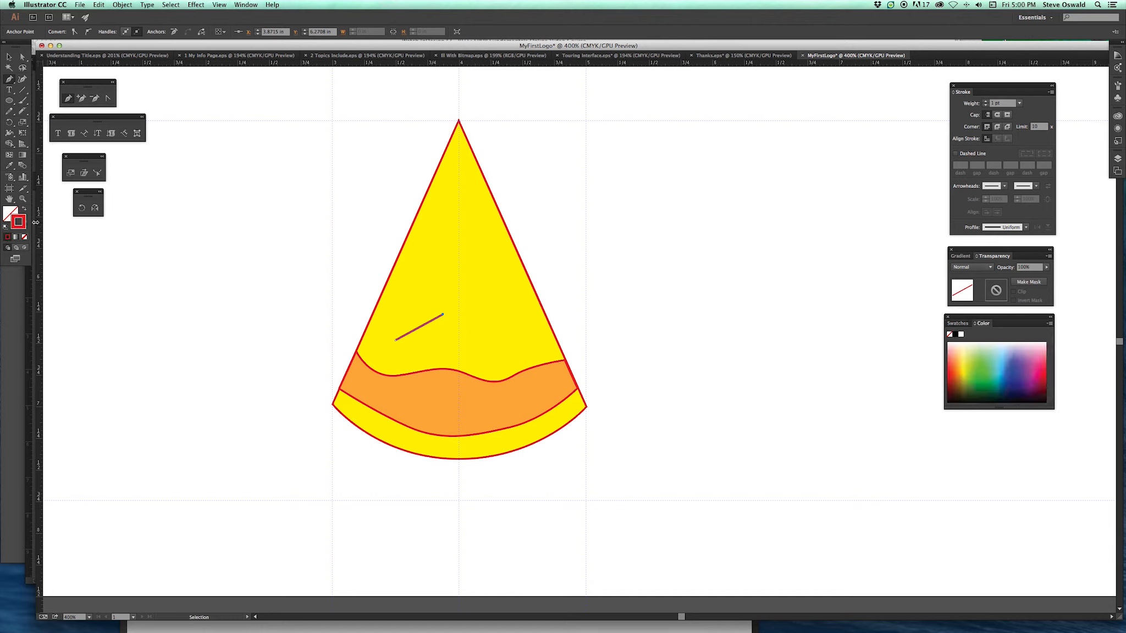
pyautogui.moveTo(964, 328); pyautogui.dragTo(880, 322)
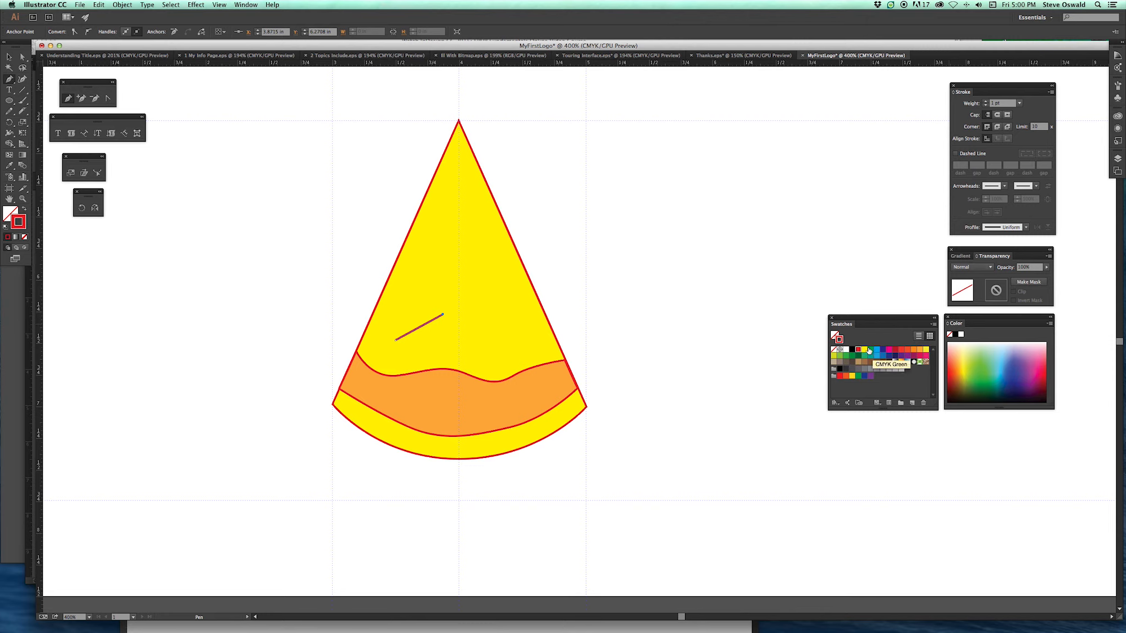
pyautogui.click(869, 351)
# Set the green line's stroke weight to 4 pt and give it round caps.
pyautogui.click(985, 102)
pyautogui.click(986, 102)
pyautogui.click(986, 101)
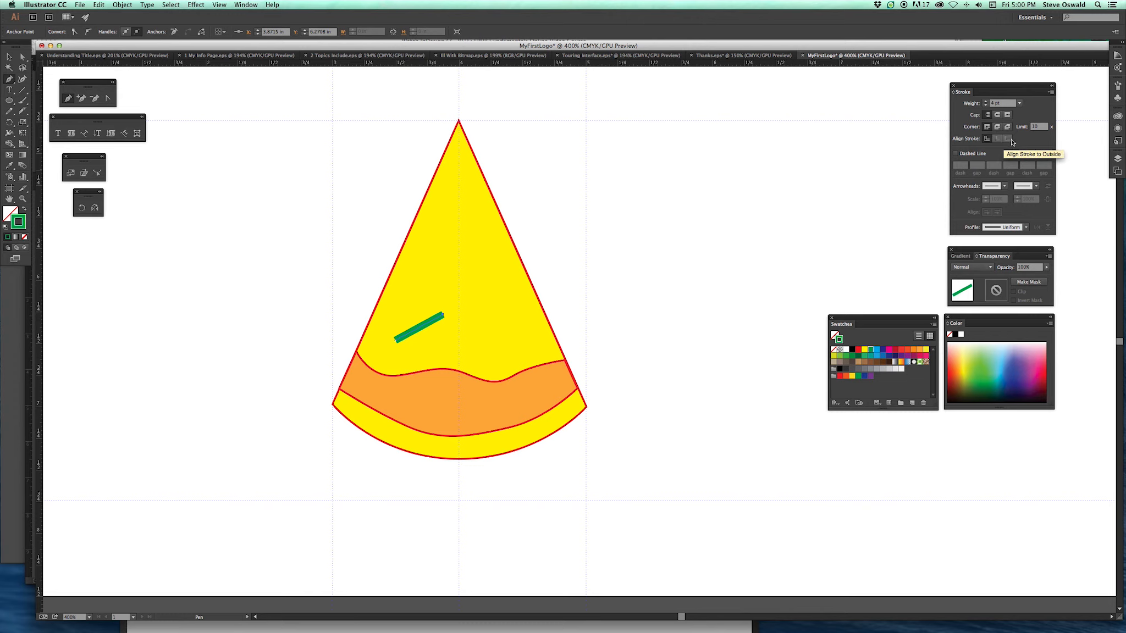
pyautogui.click(998, 116)
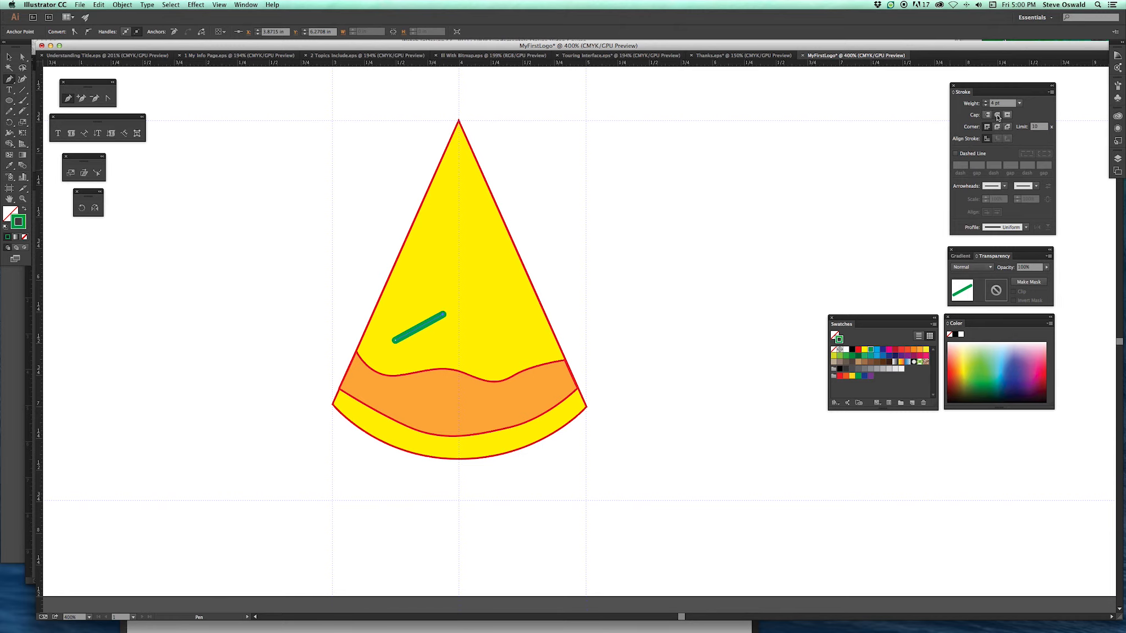
# Compare the butt and projecting caps on the green line up close, and set it back to round caps.
pyautogui.click(23, 199)
pyautogui.moveTo(435, 328); pyautogui.dragTo(545, 401)
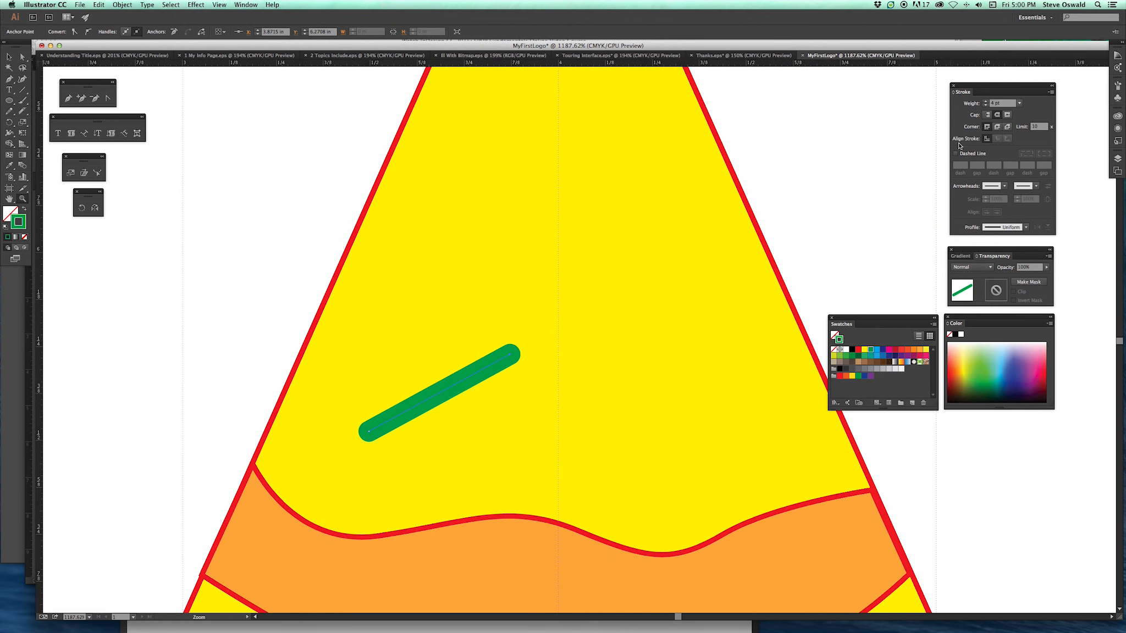
pyautogui.click(988, 115)
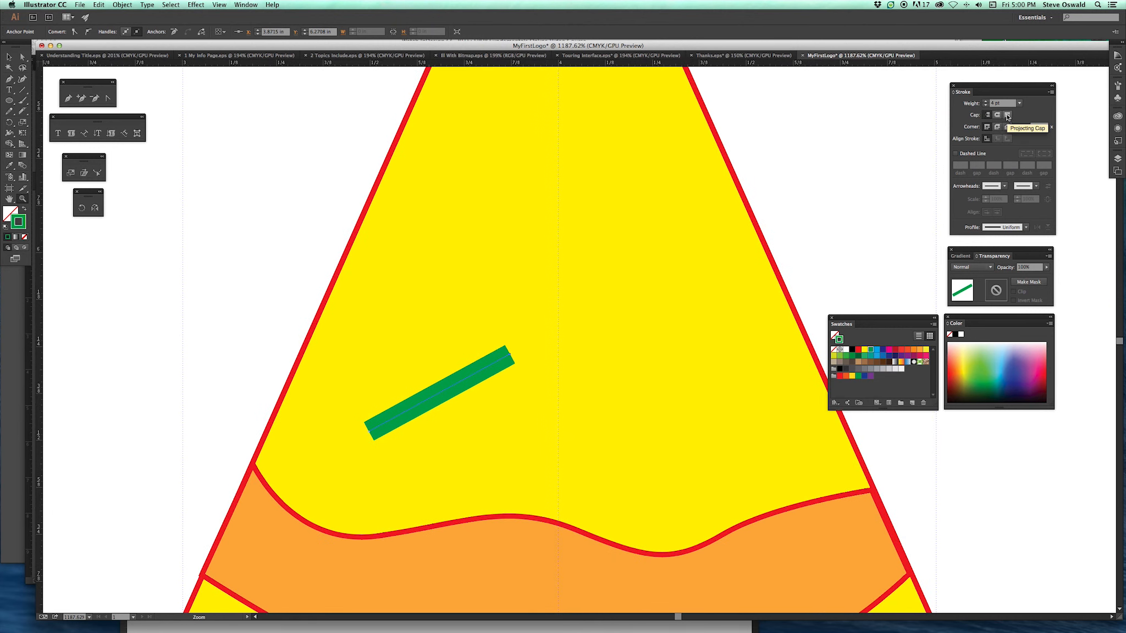
pyautogui.click(1007, 115)
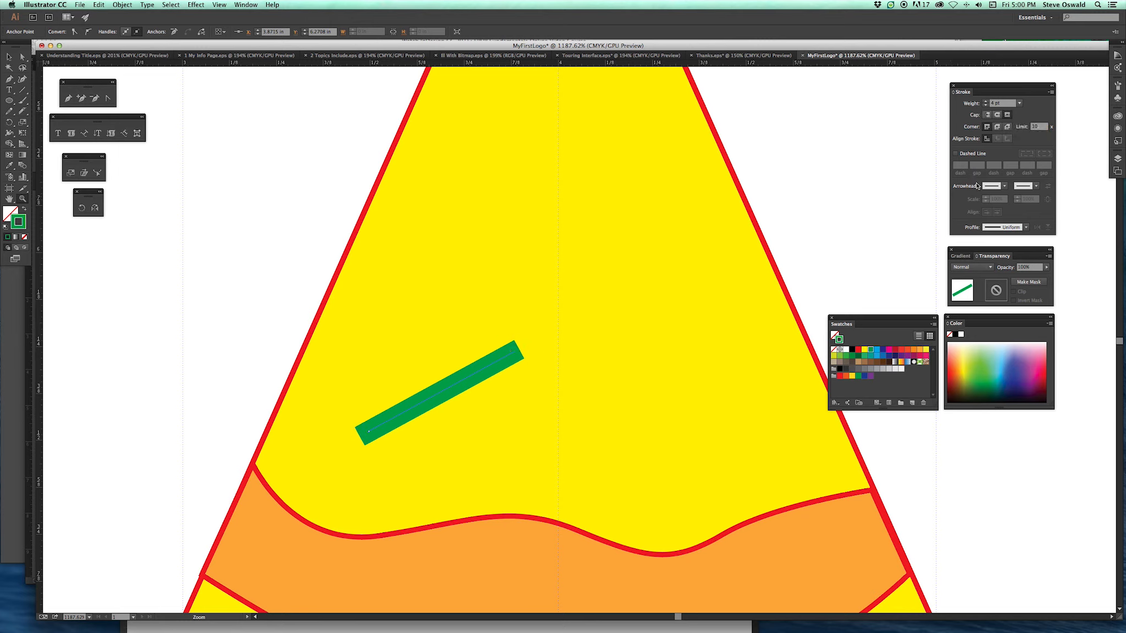
pyautogui.click(997, 115)
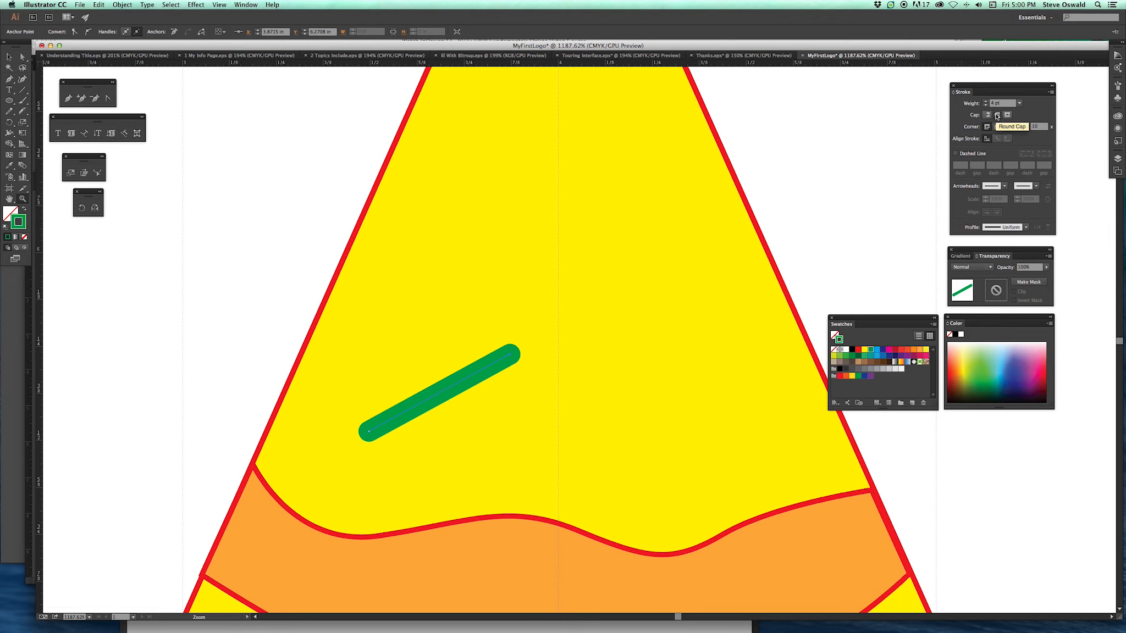
# With the Pen tool, draw a closed, curved check-mark-like shape on the wedge, to the right of the green line.
pyautogui.press('p')
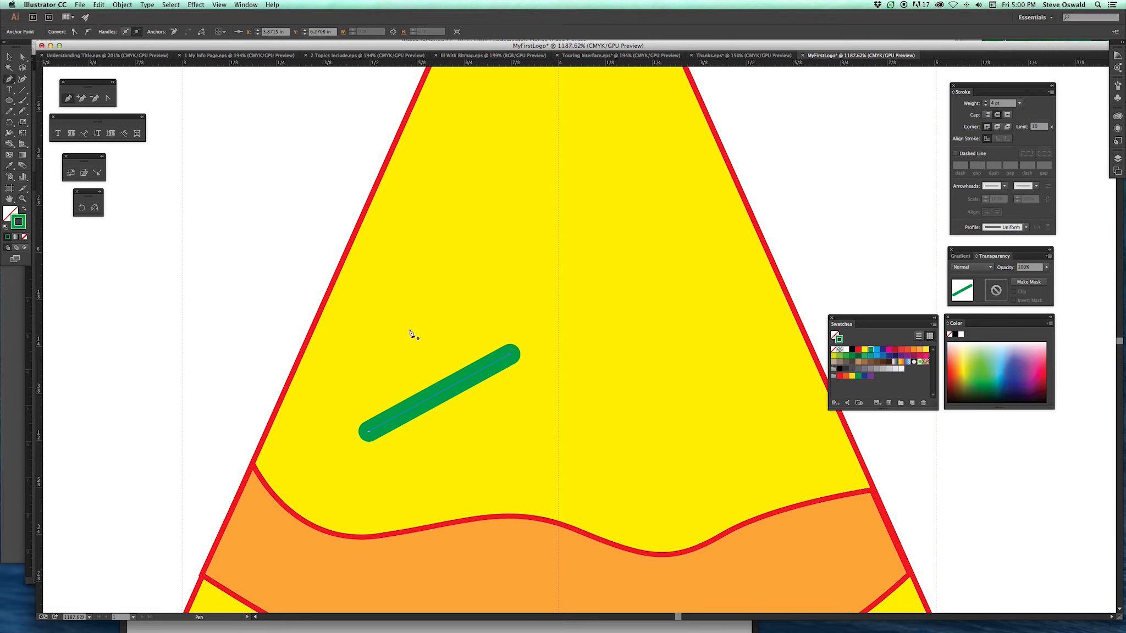
pyautogui.click(542, 421)
pyautogui.moveTo(624, 447); pyautogui.dragTo(672, 403)
pyautogui.moveTo(723, 347); pyautogui.dragTo(757, 333)
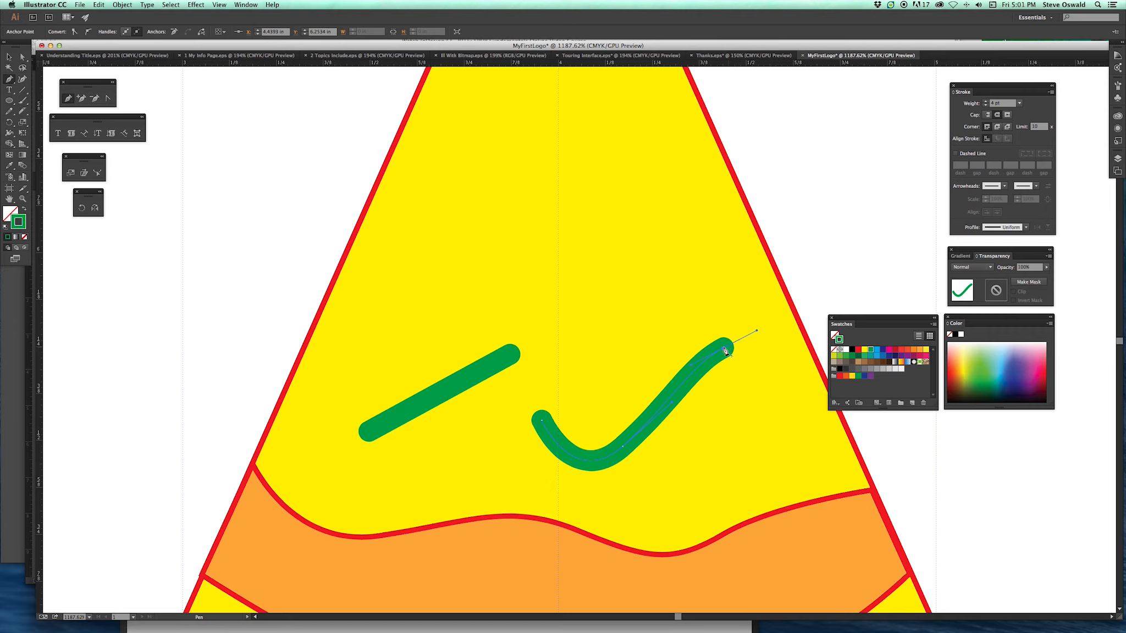
pyautogui.moveTo(630, 391)
pyautogui.mouseDown()
pyautogui.moveTo(585, 437)
pyautogui.moveTo(514, 388)
pyautogui.mouseUp()
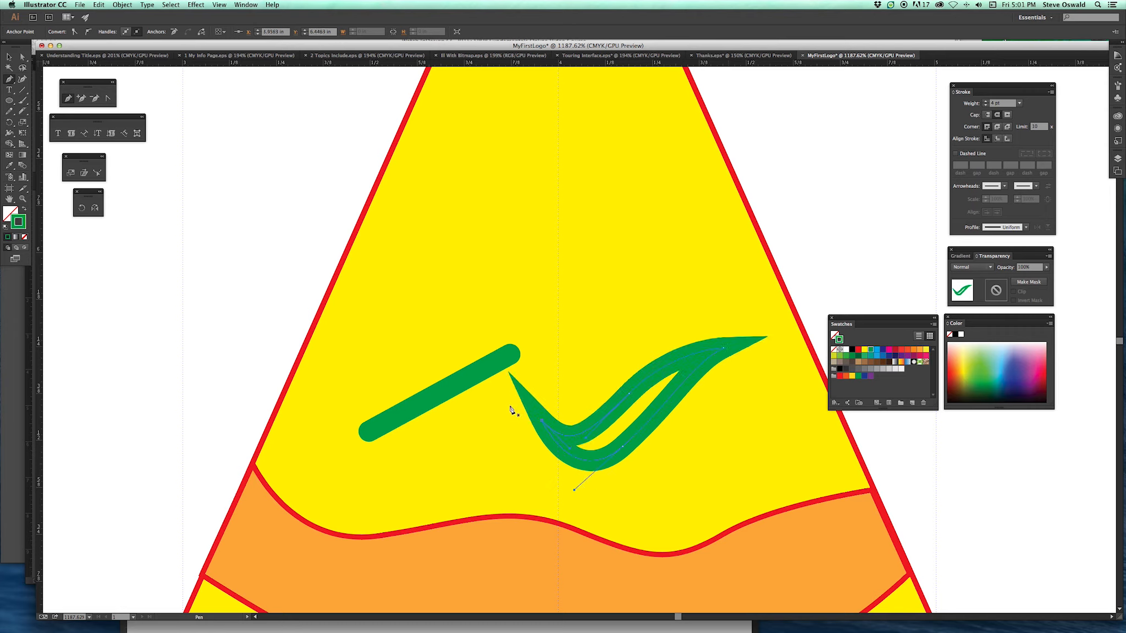
# Remove the curved shape's stroke and fill the shape with white.
pyautogui.press('v')
pyautogui.click(24, 237)
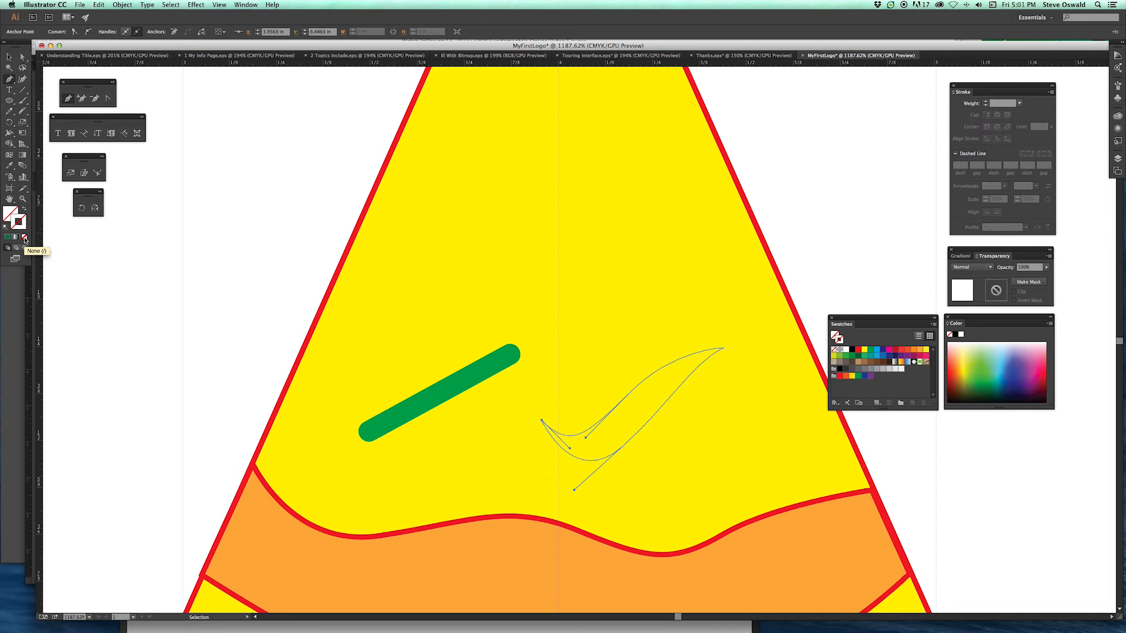
pyautogui.press('p')
pyautogui.click(845, 350)
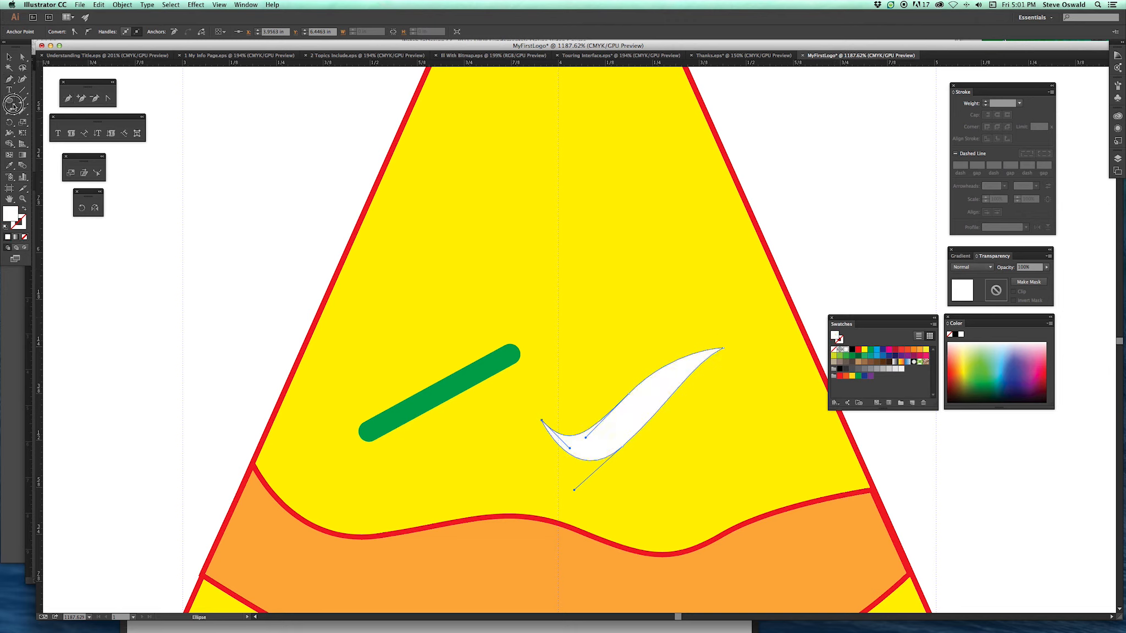
# Tear off the shape tools, and draw a CMYK Red circle about 0.37 in across above the green line with the Ellipse tool.
pyautogui.click(12, 103)
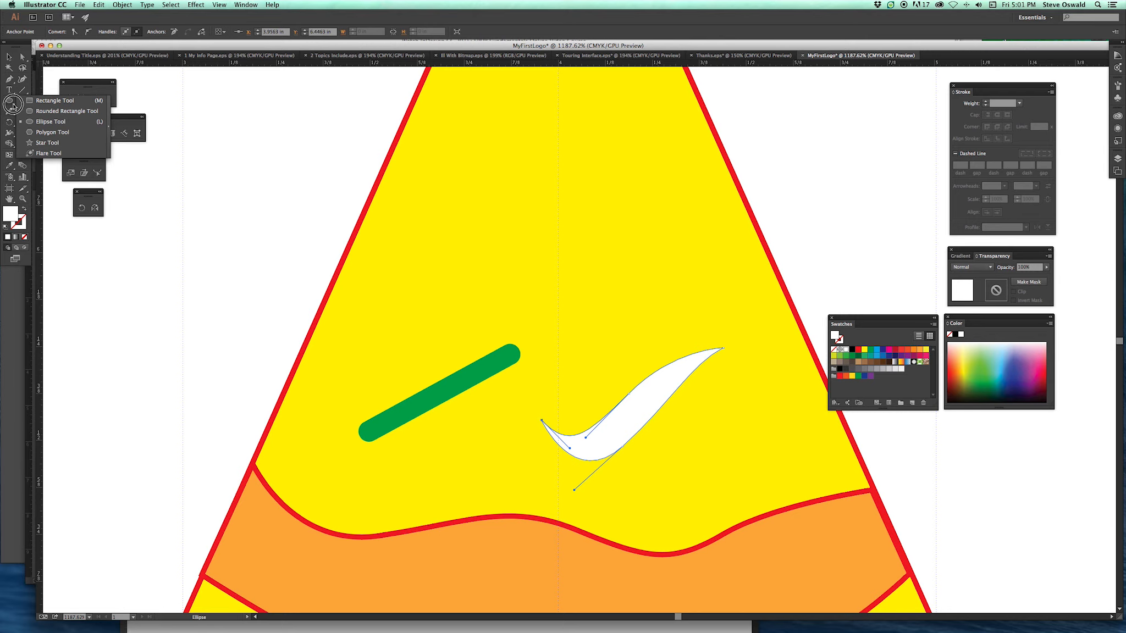
pyautogui.moveTo(13, 105); pyautogui.dragTo(223, 104)
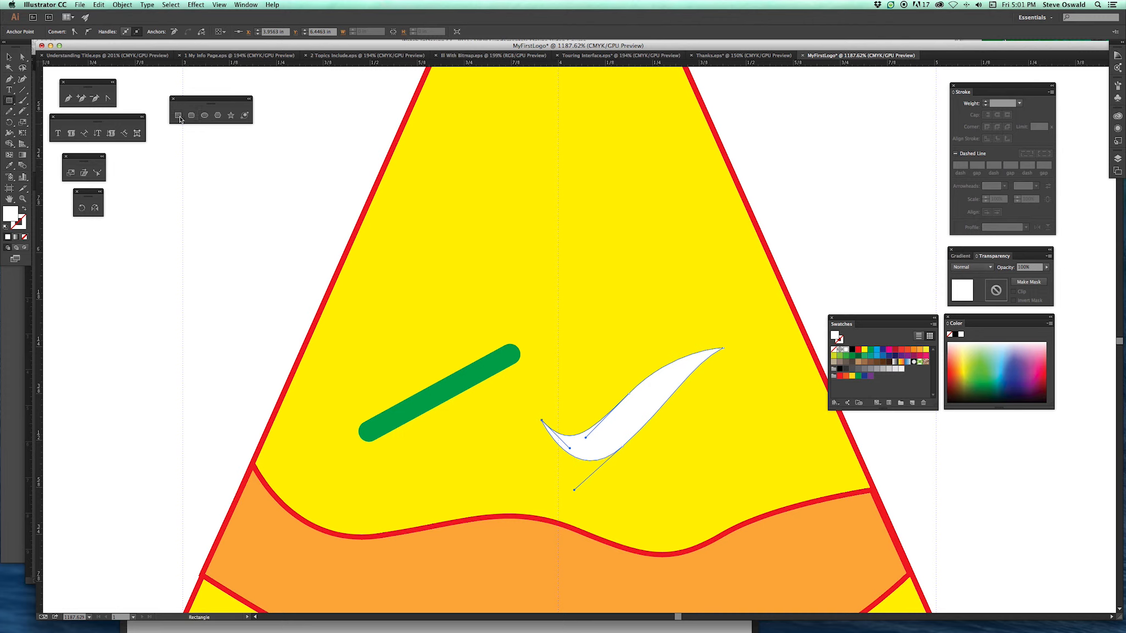
pyautogui.click(205, 116)
pyautogui.moveTo(467, 159); pyautogui.dragTo(608, 266)
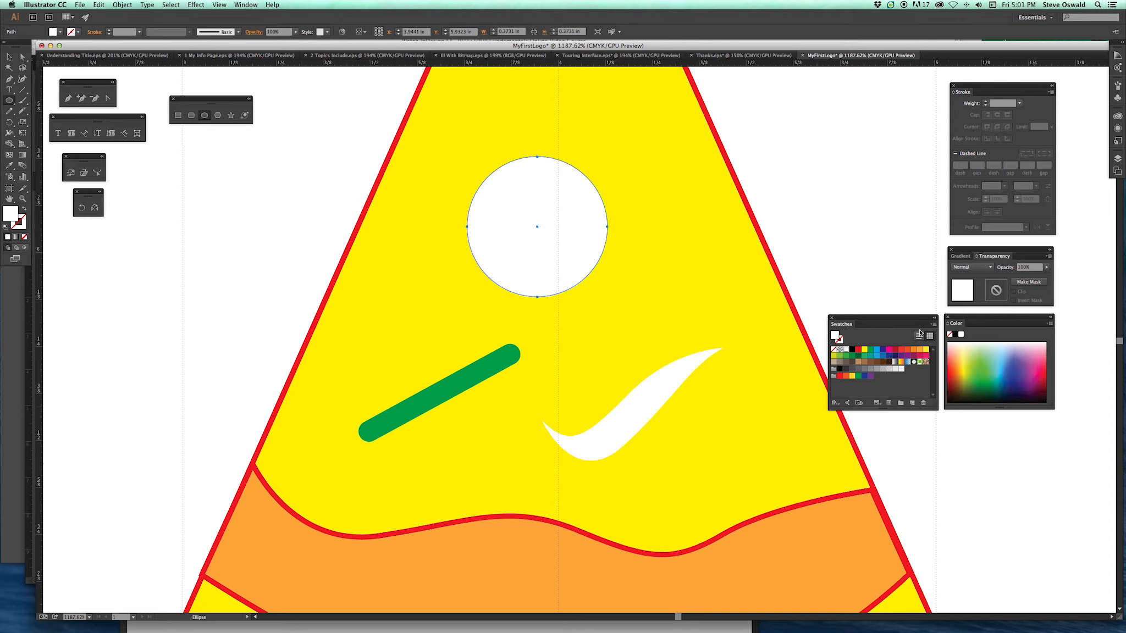
pyautogui.click(858, 349)
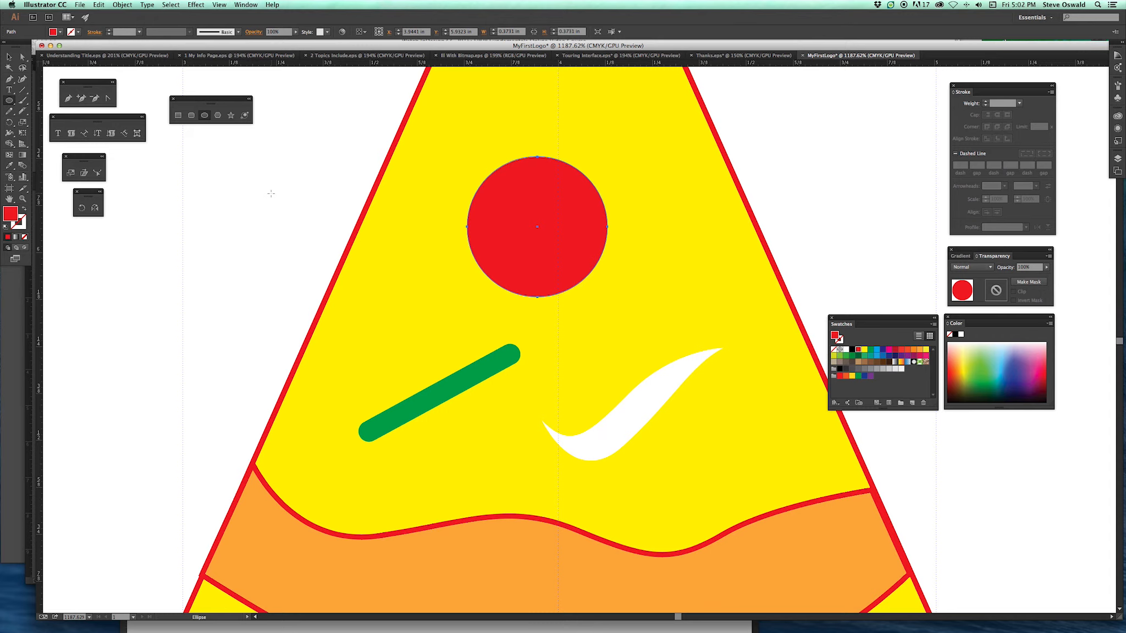
# Create a second red circle with exact dimensions of 0.5 in by 0.5 in, overlapping the wedge's left edge.
pyautogui.click(204, 116)
pyautogui.click(280, 189)
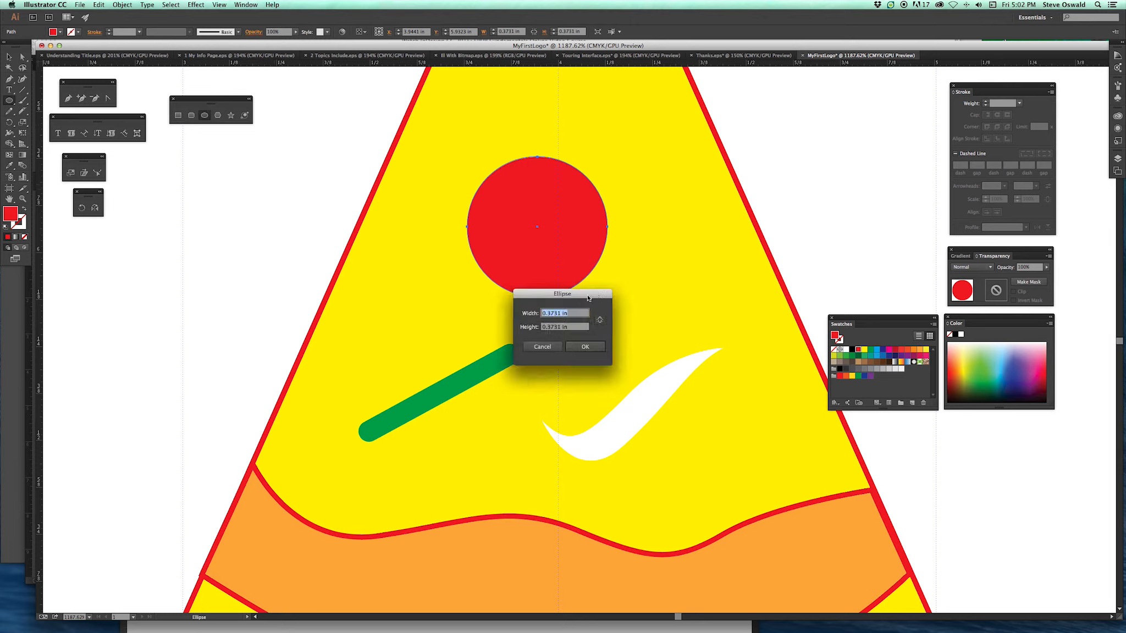
pyautogui.moveTo(550, 293); pyautogui.dragTo(542, 289)
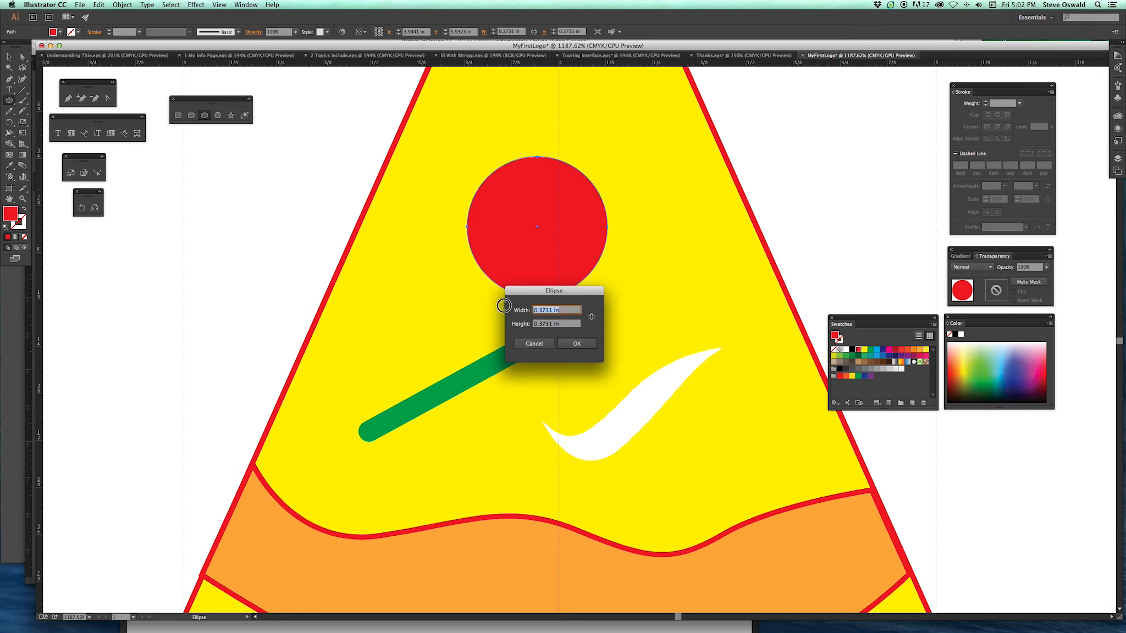
pyautogui.write('.5')
pyautogui.press('Tab')
pyautogui.write('.')
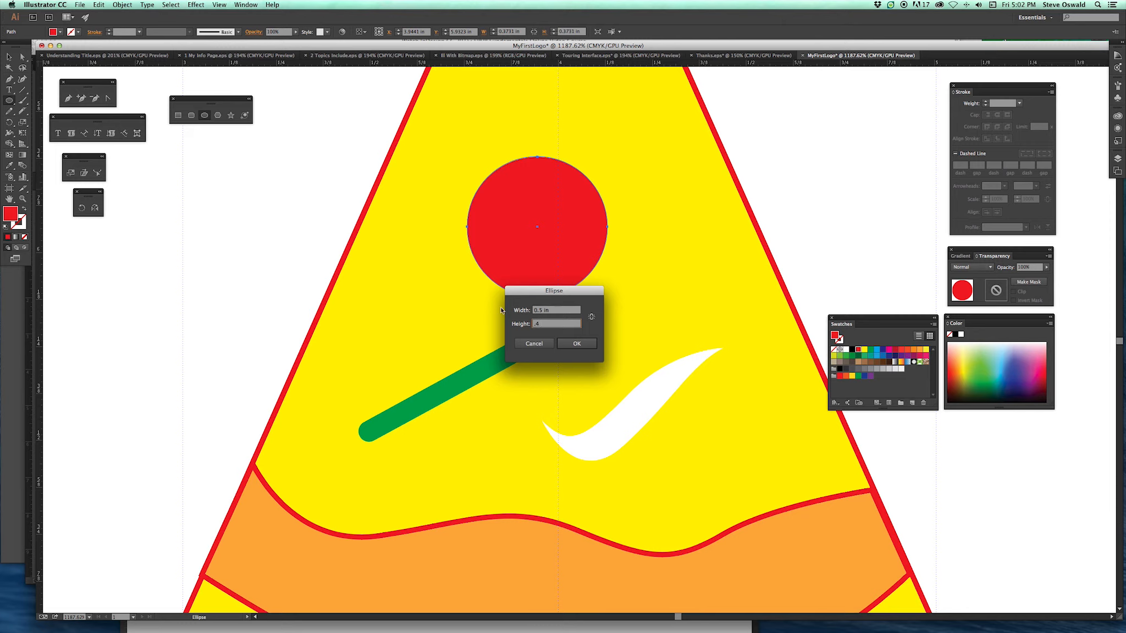
pyautogui.click(588, 344)
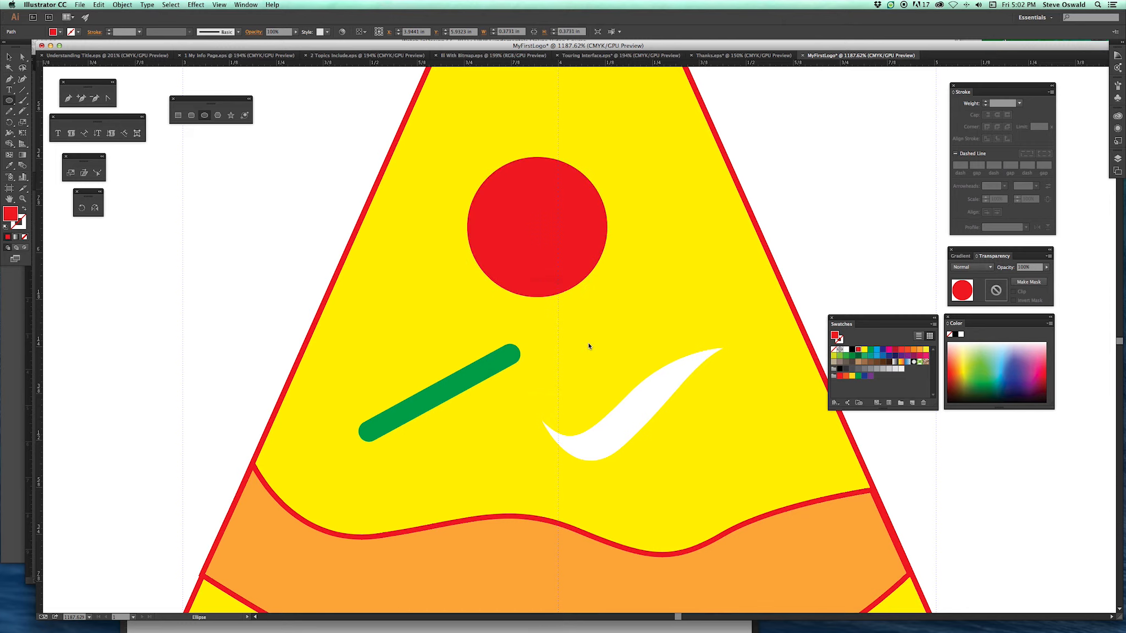
# Try scaling the 0.5 in circle freehand down to about 0.11 in, and undo the scaling.
pyautogui.click(23, 123)
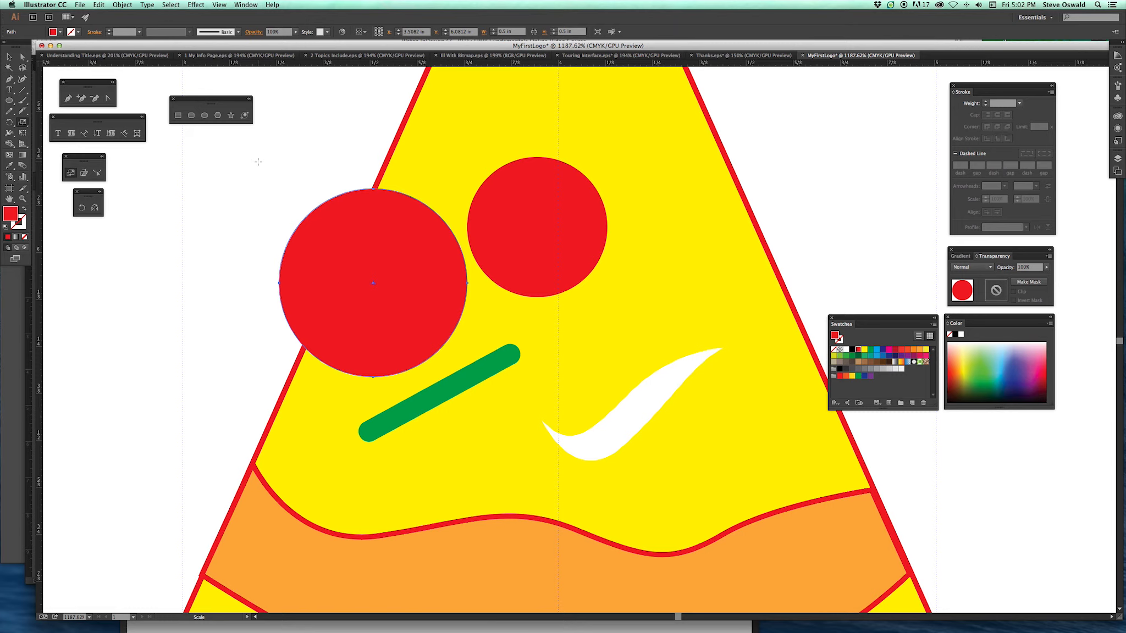
pyautogui.click(257, 162)
pyautogui.moveTo(258, 161); pyautogui.dragTo(350, 256)
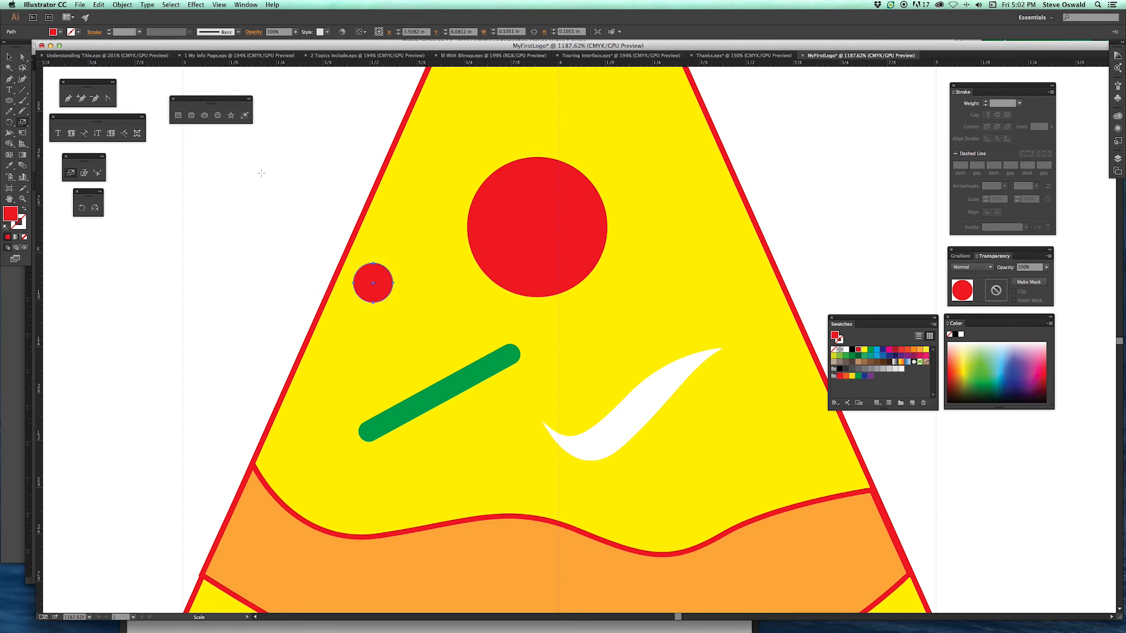
pyautogui.hotkey('ctrl', 'z')
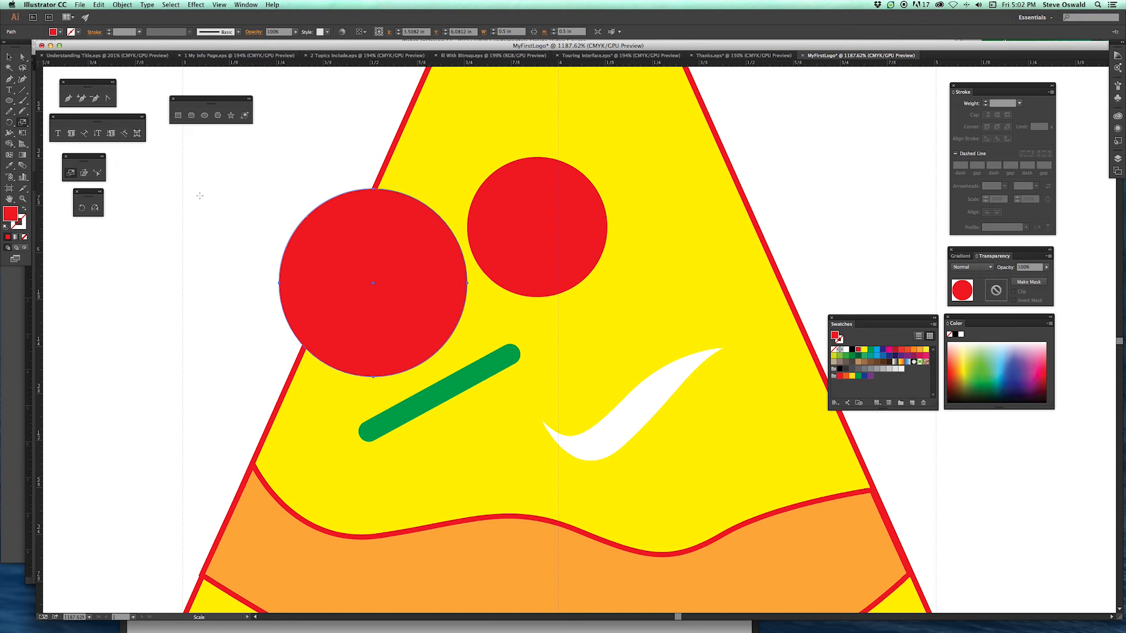
# Scale the 0.5 in red circle uniformly to 40% and move it onto the other red circle.
pyautogui.doubleClick(23, 122)
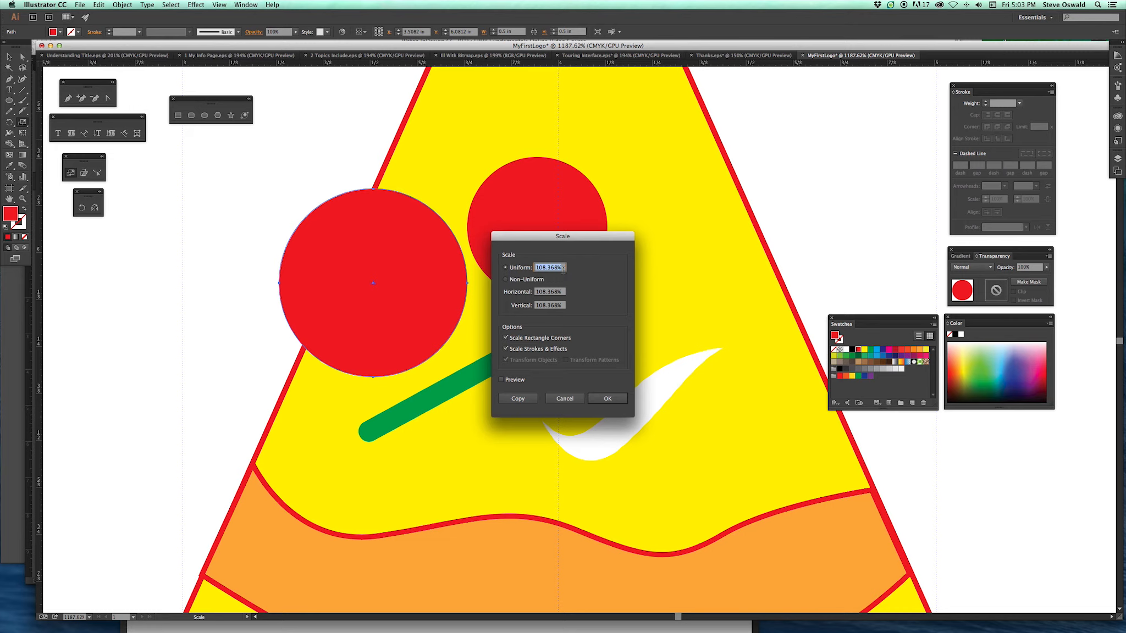
pyautogui.write('40')
pyautogui.click(607, 399)
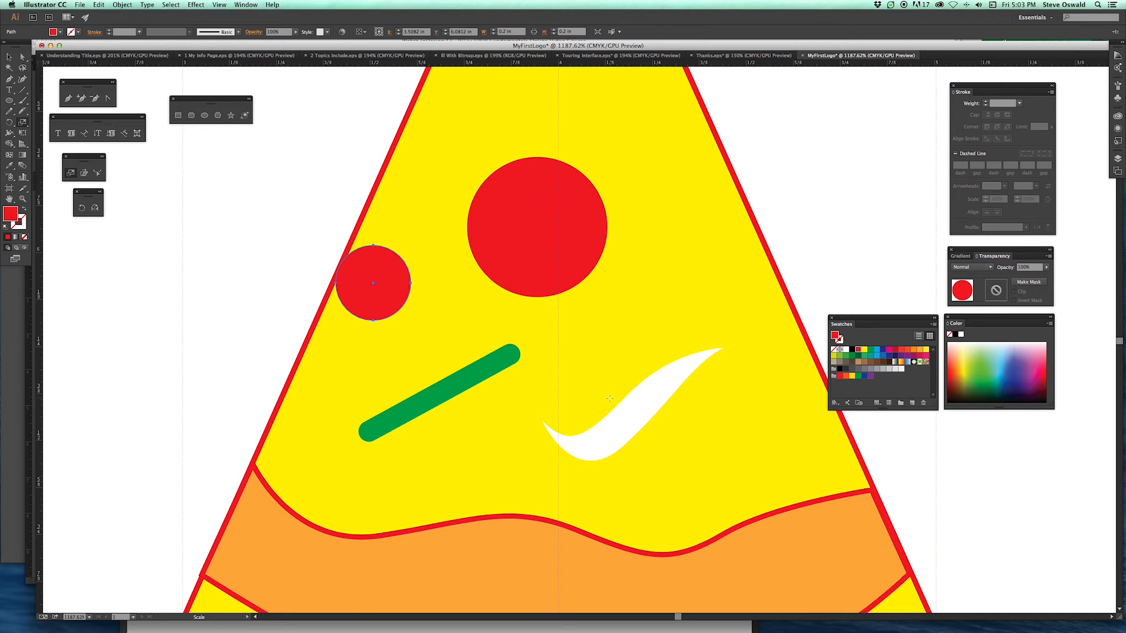
pyautogui.click(9, 56)
pyautogui.moveTo(361, 282); pyautogui.dragTo(518, 214)
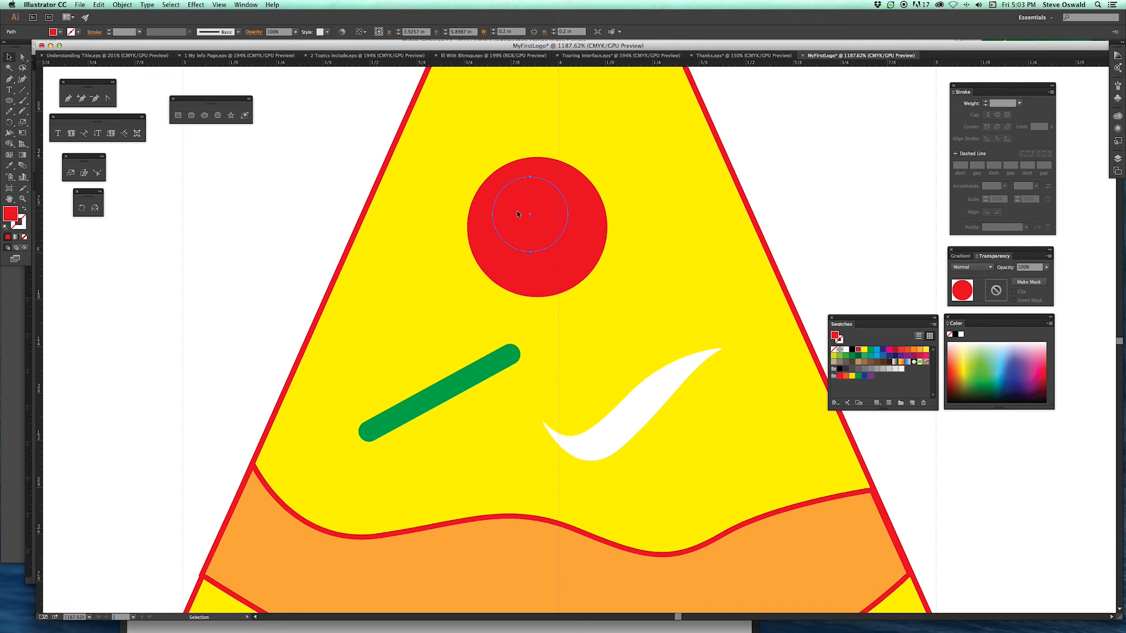
# Scale the small circle freehand down to about 0.095 in across.
pyautogui.click(23, 122)
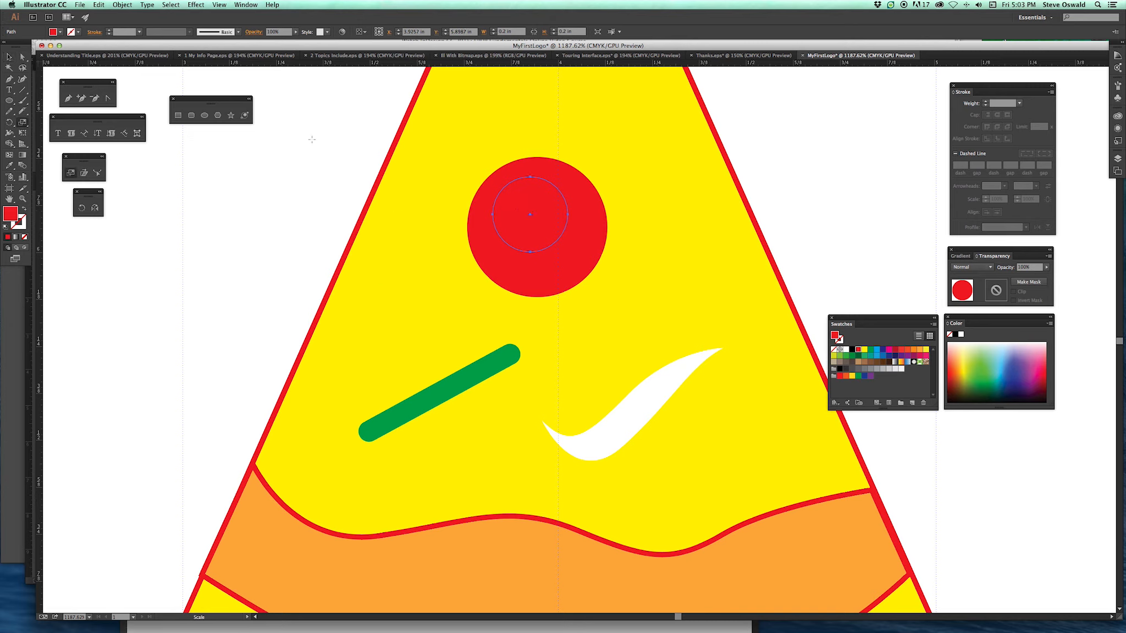
pyautogui.click(364, 106)
pyautogui.moveTo(364, 106); pyautogui.dragTo(446, 177)
# Fill the small circle with orange-red and move it into the upper-left part of the large red circle.
pyautogui.click(901, 351)
pyautogui.click(908, 352)
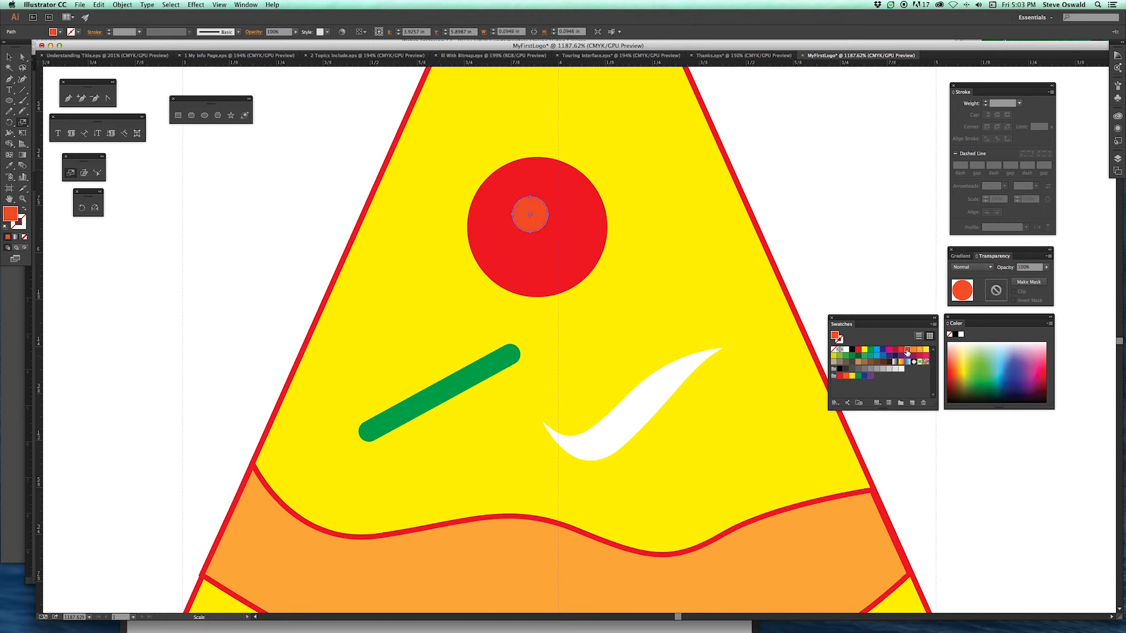
pyautogui.click(9, 56)
pyautogui.moveTo(537, 223); pyautogui.dragTo(532, 209)
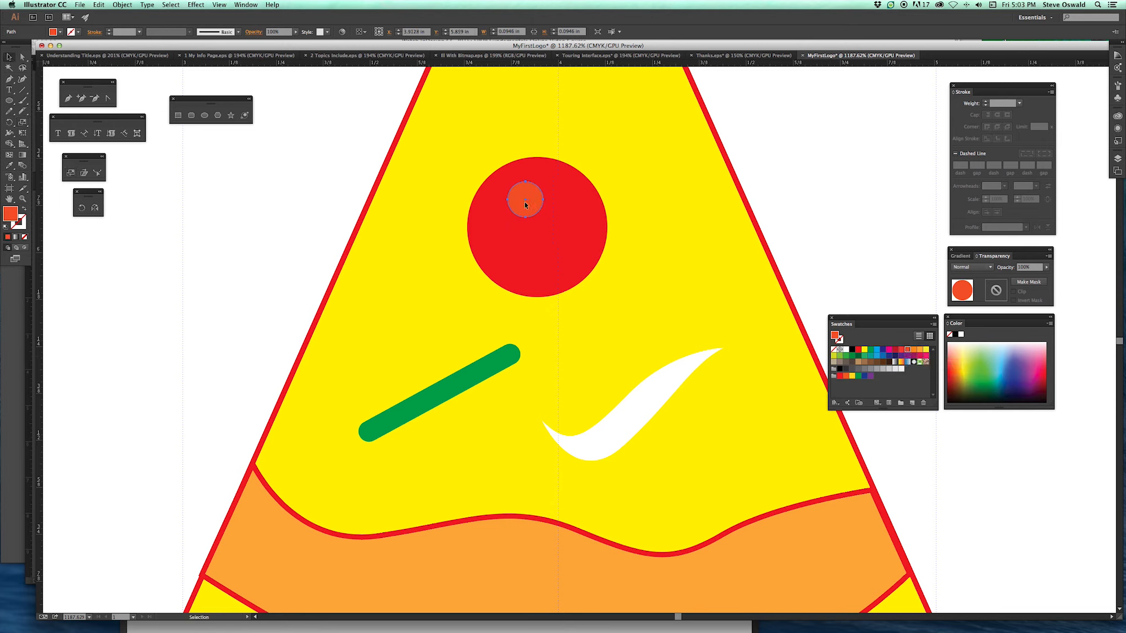
# Duplicate the orange-red spot with copy and paste, and place the copy in the lower-right part of the red circle.
pyautogui.click(99, 4)
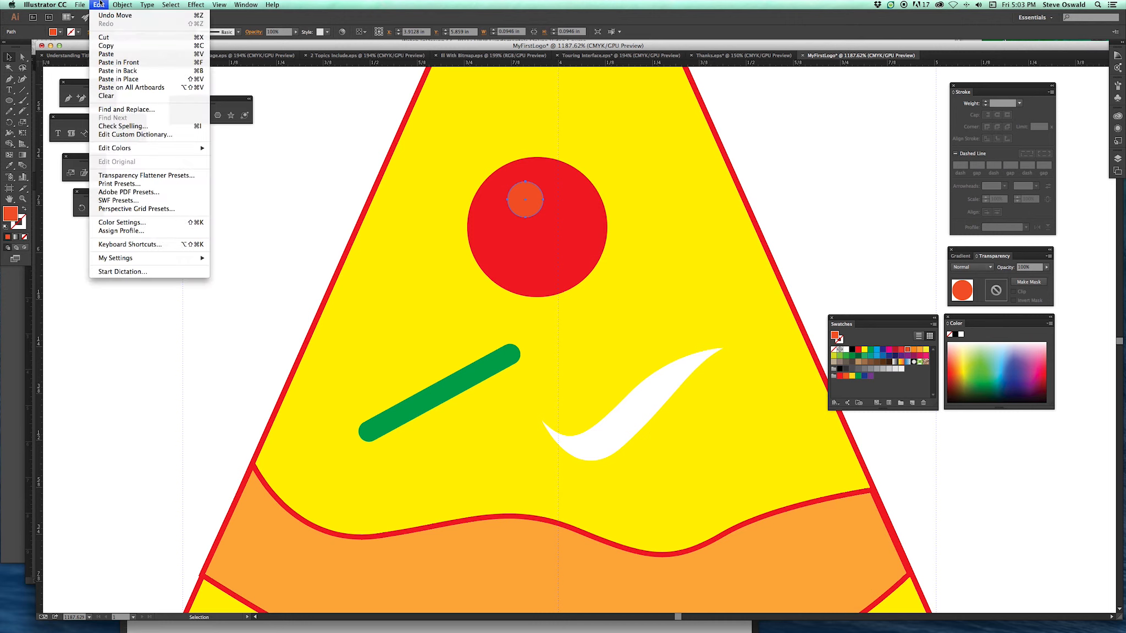
pyautogui.click(100, 46)
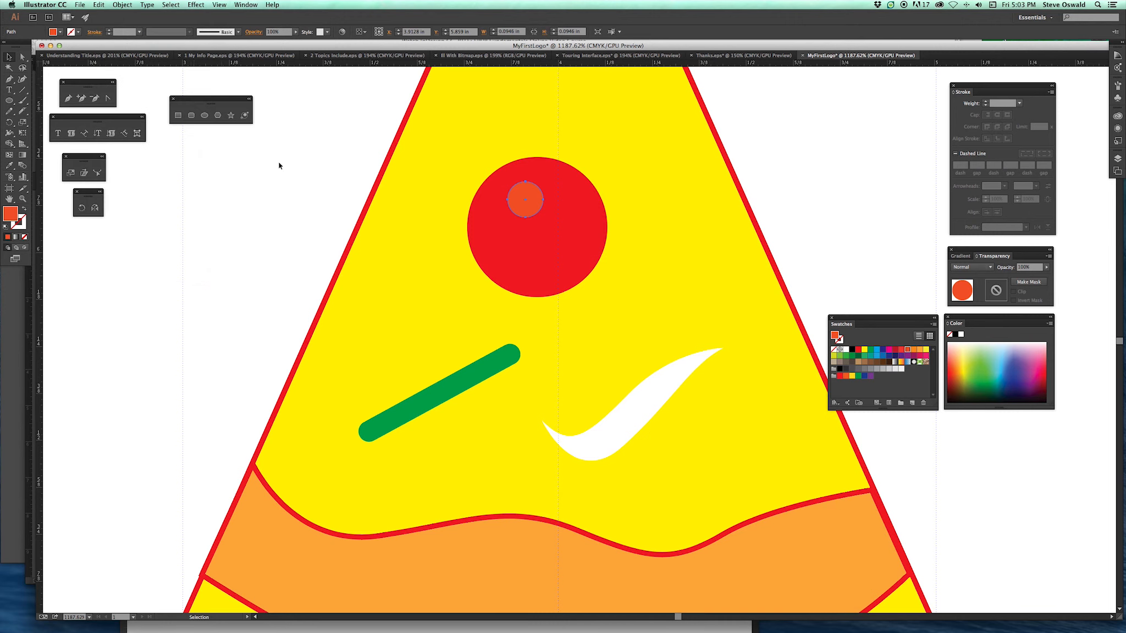
pyautogui.click(100, 5)
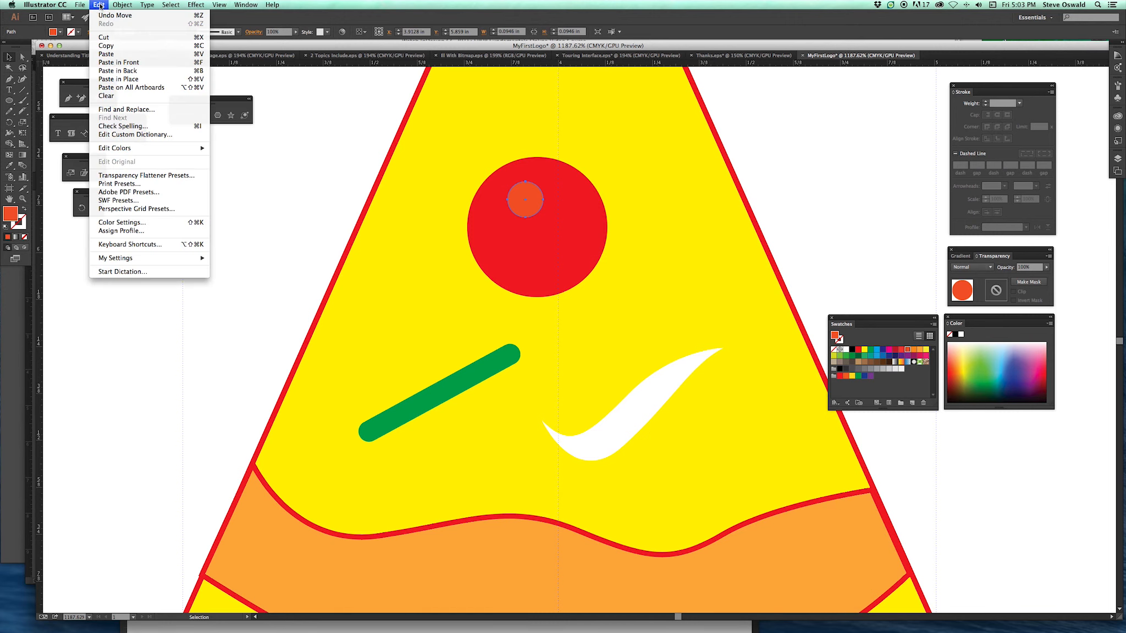
pyautogui.click(107, 53)
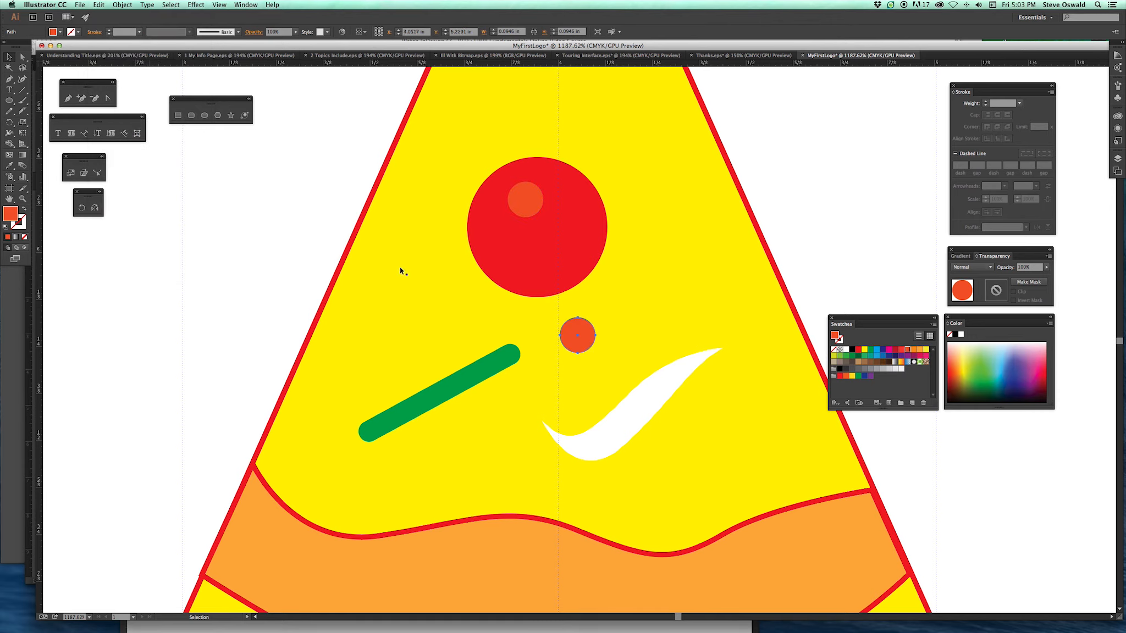
pyautogui.moveTo(572, 334); pyautogui.dragTo(558, 246)
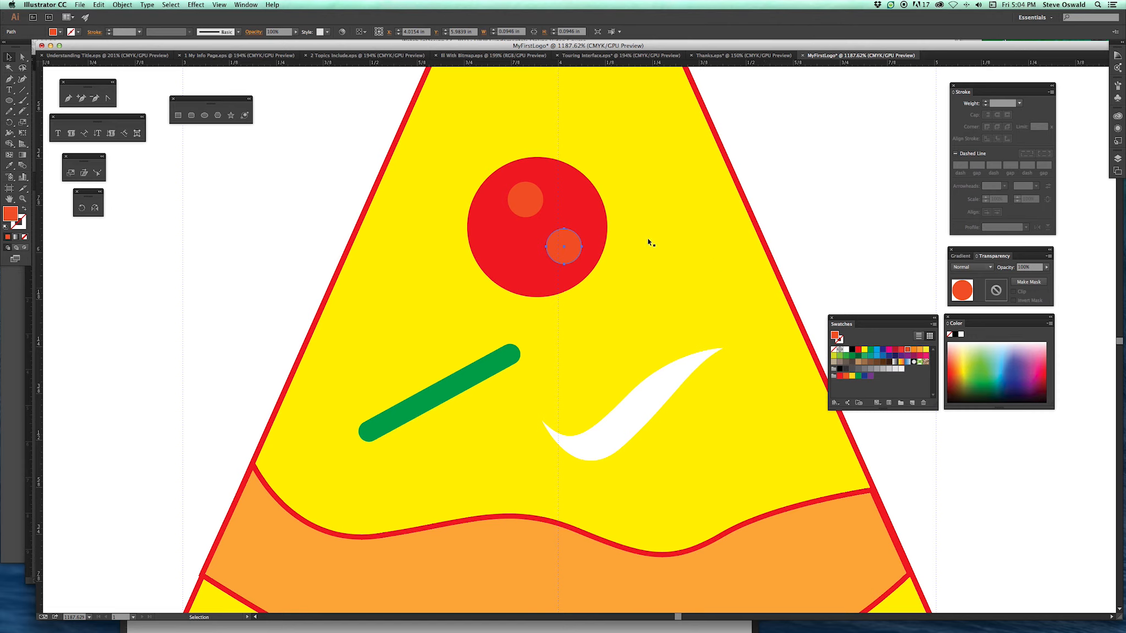
pyautogui.keyDown('shift'); pyautogui.click(517, 199); pyautogui.keyUp('shift')
pyautogui.keyDown('shift'); pyautogui.click(486, 238); pyautogui.keyUp('shift')
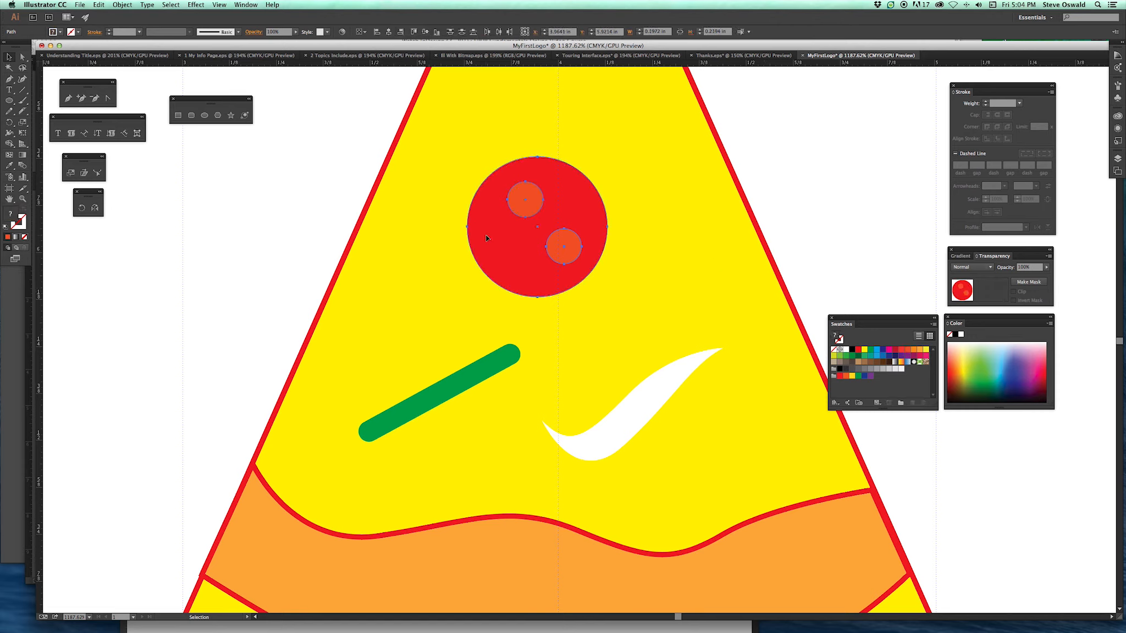
pyautogui.click(323, 224)
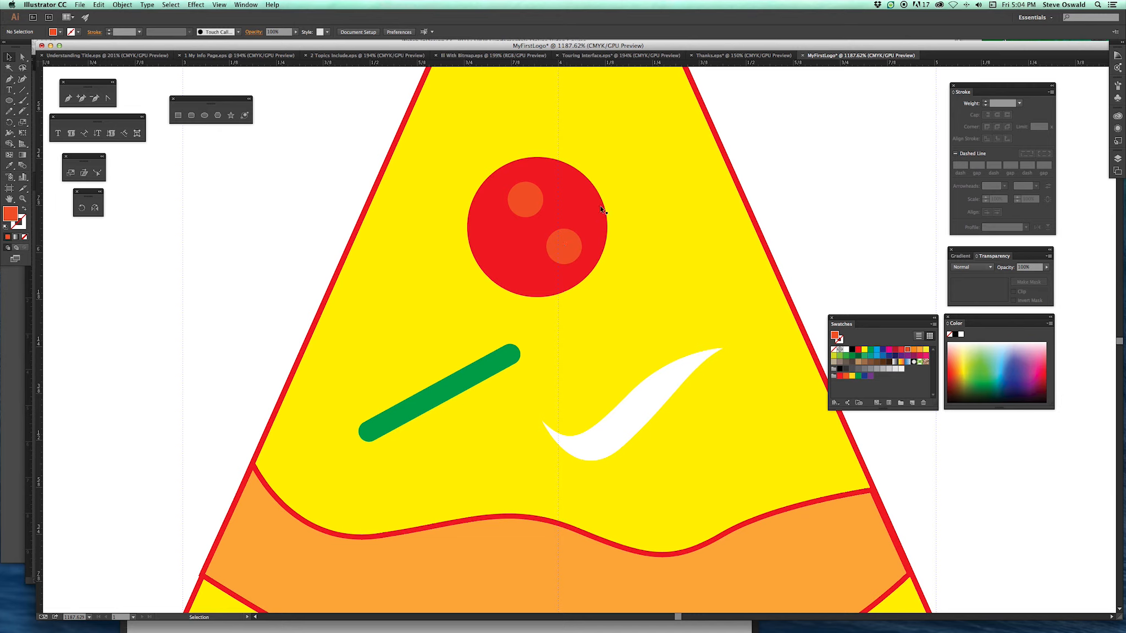
# Select both orange-red spots together with their red circle, then copy and paste them as a second pepperoni.
pyautogui.click(571, 252)
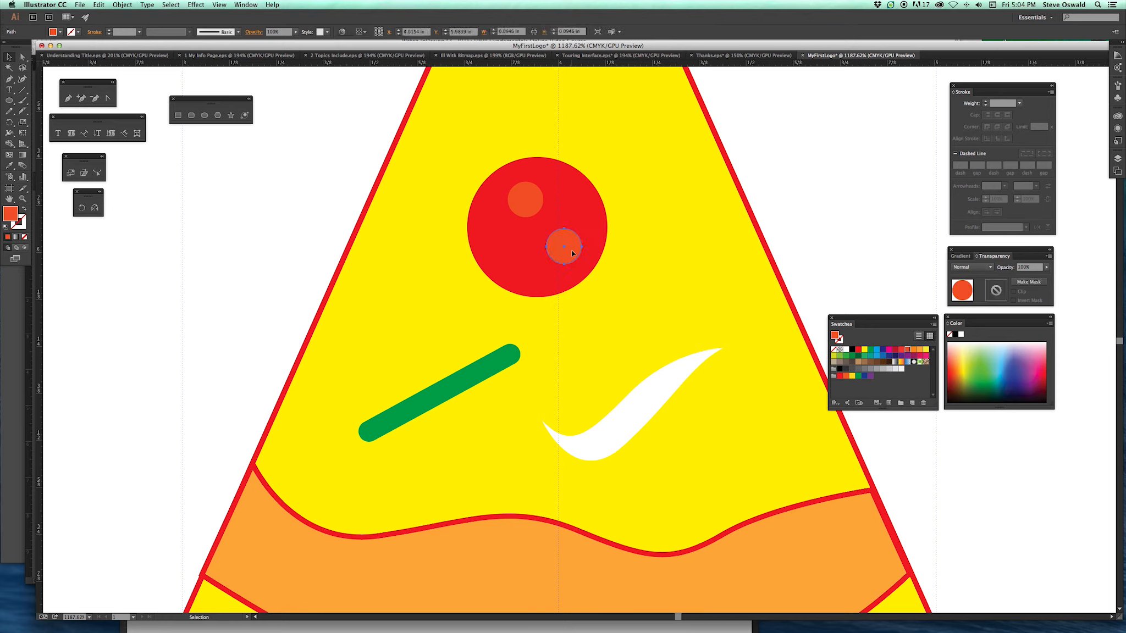
pyautogui.keyDown('shift'); pyautogui.click(523, 198); pyautogui.keyUp('shift')
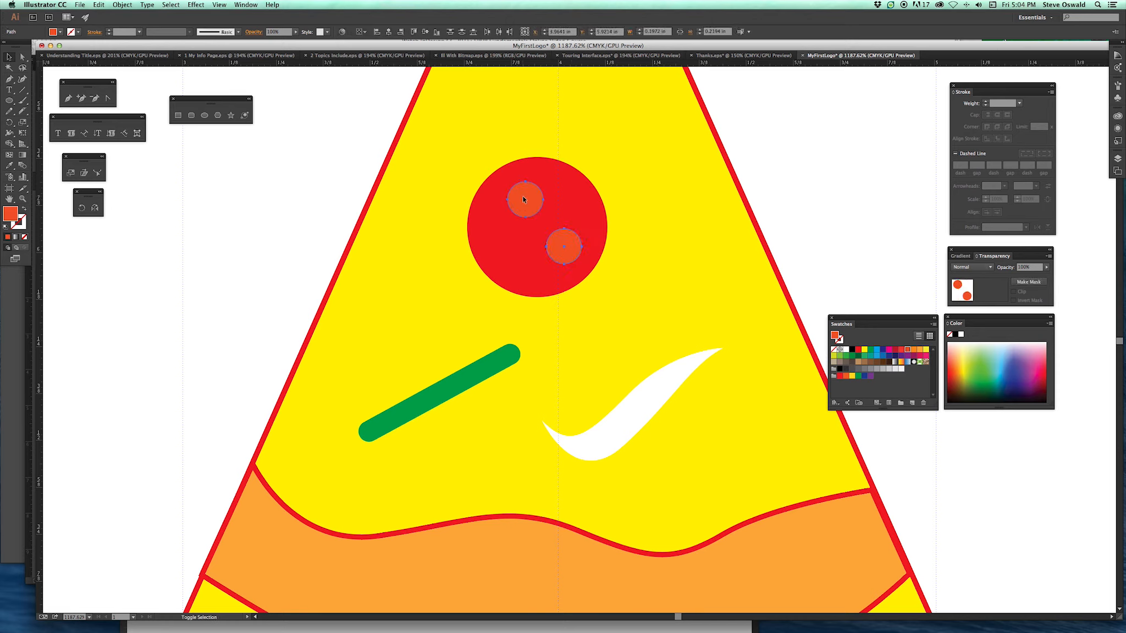
pyautogui.keyDown('shift'); pyautogui.click(498, 248); pyautogui.keyUp('shift')
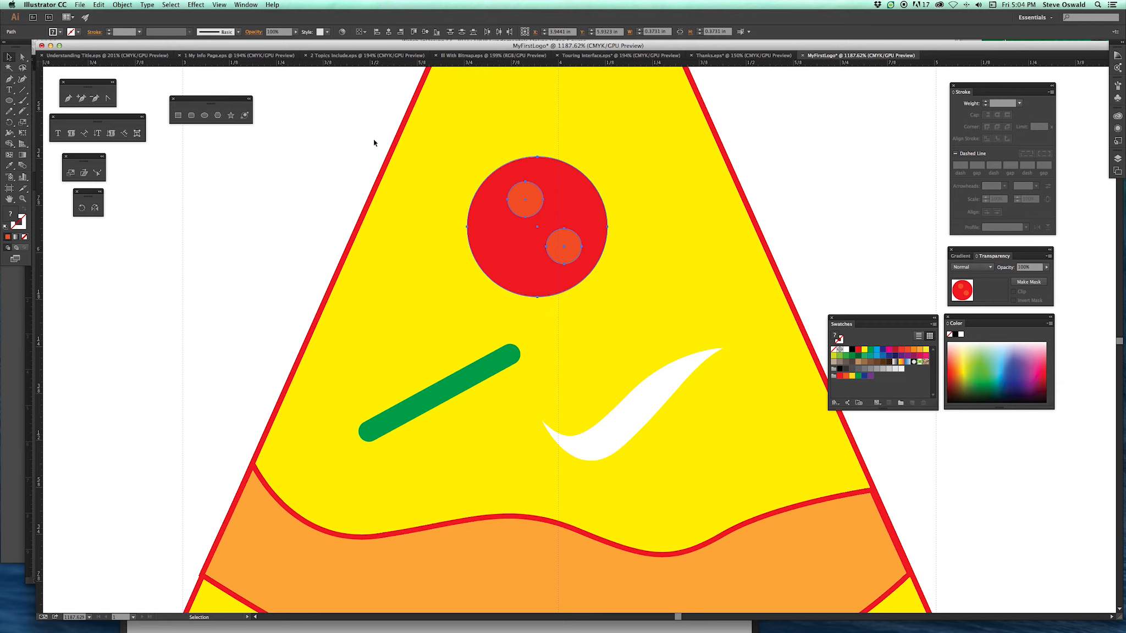
pyautogui.click(99, 5)
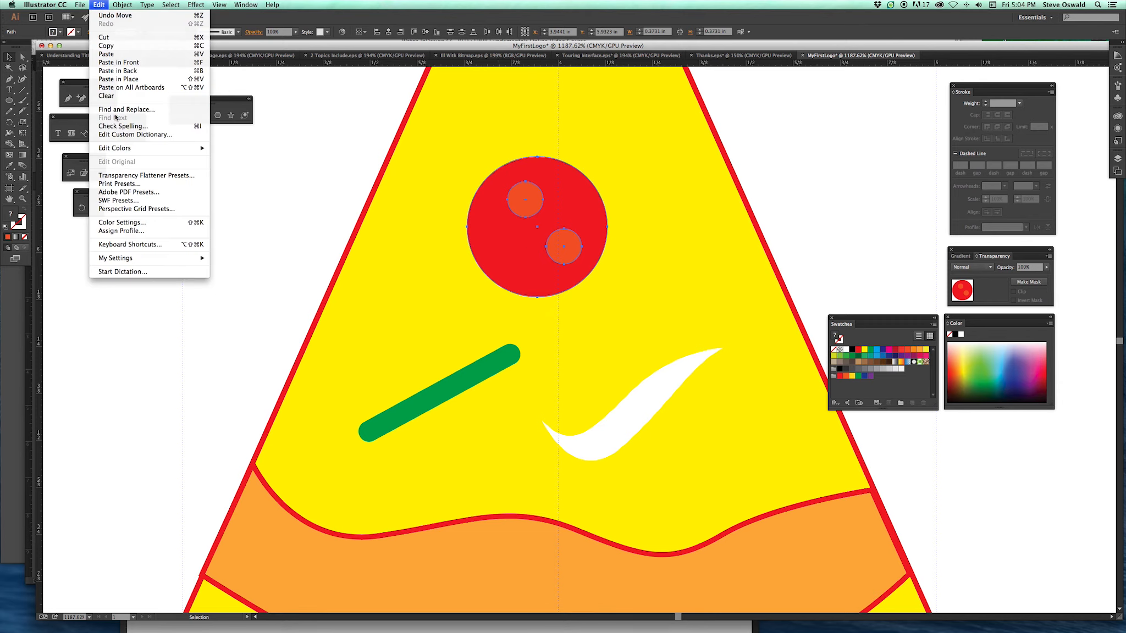
pyautogui.click(110, 46)
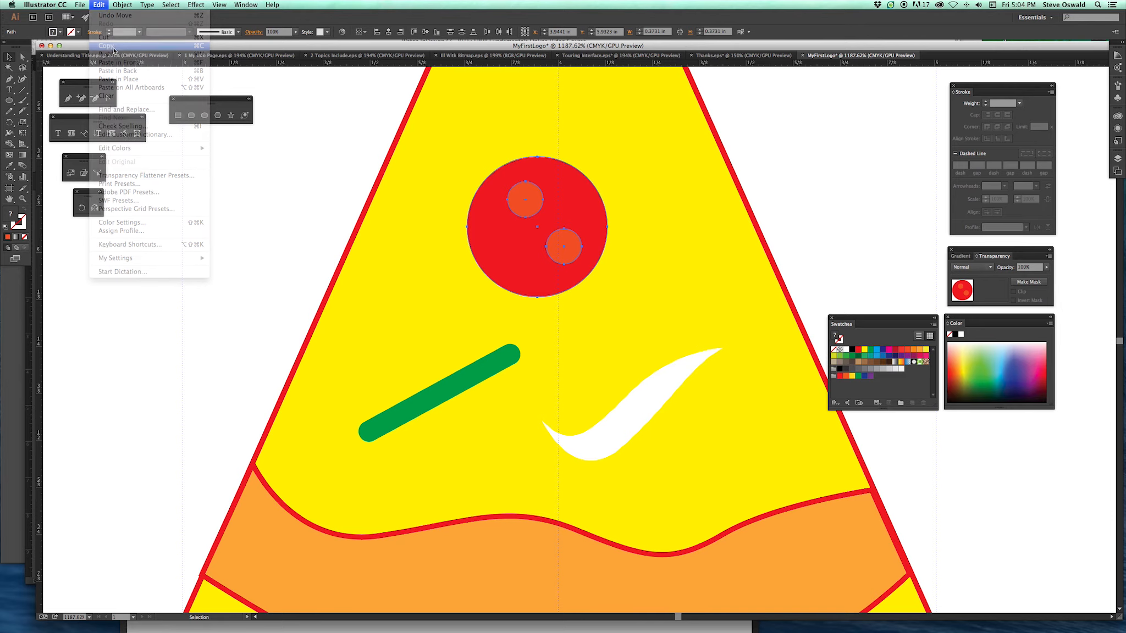
pyautogui.click(100, 5)
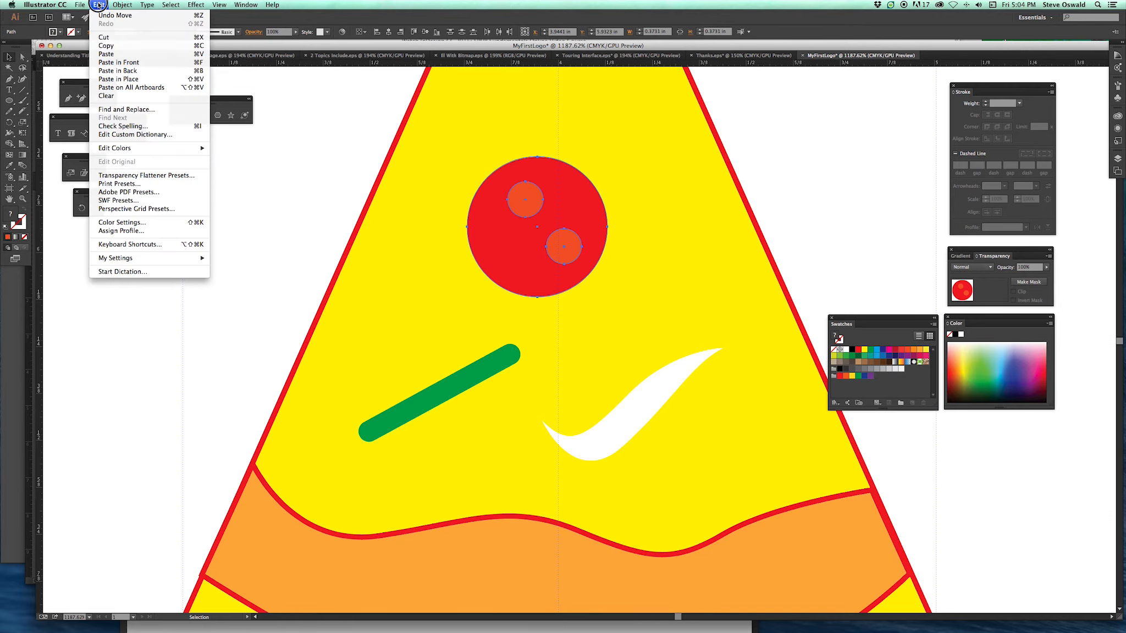
pyautogui.click(110, 54)
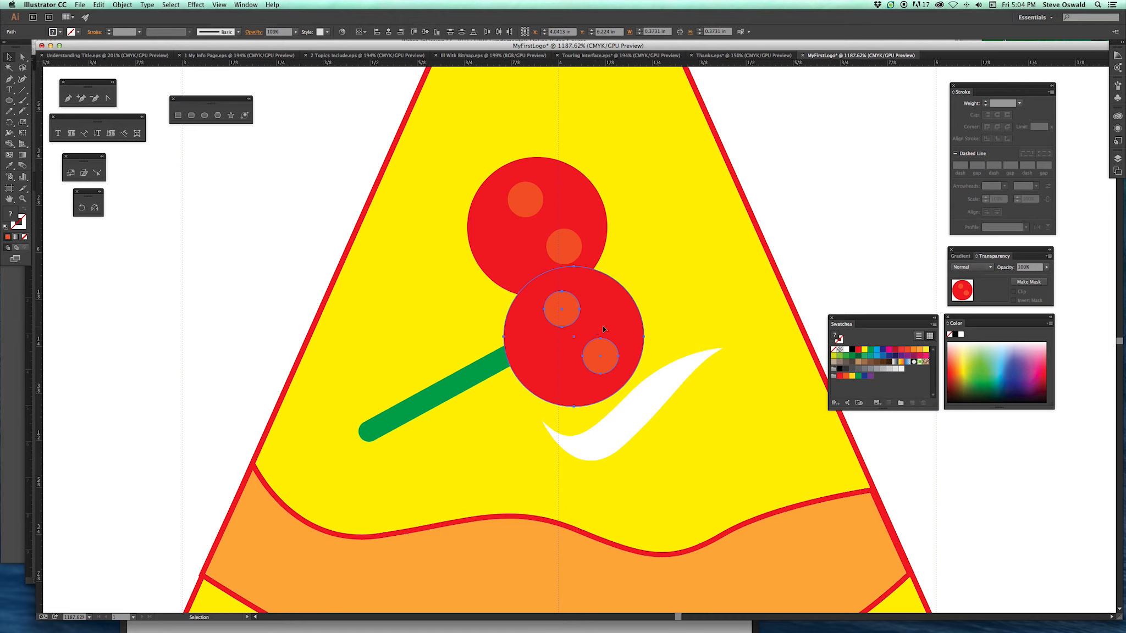
# Group the pasted pepperoni's circles and move the group off the wedge onto the blank area at its left.
pyautogui.click(123, 5)
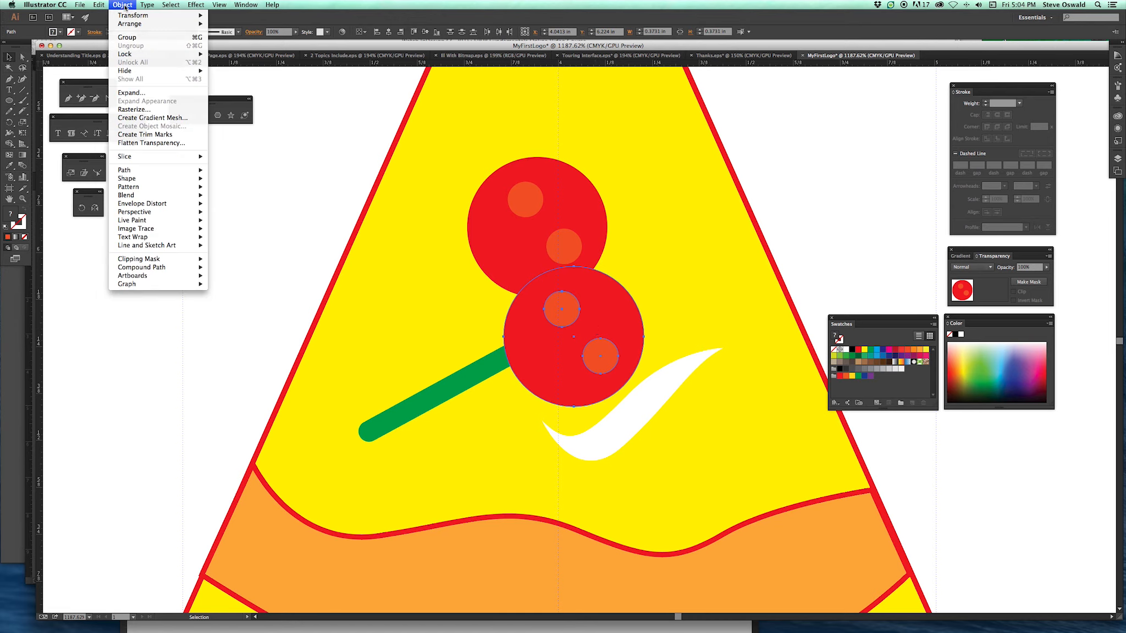
pyautogui.click(129, 40)
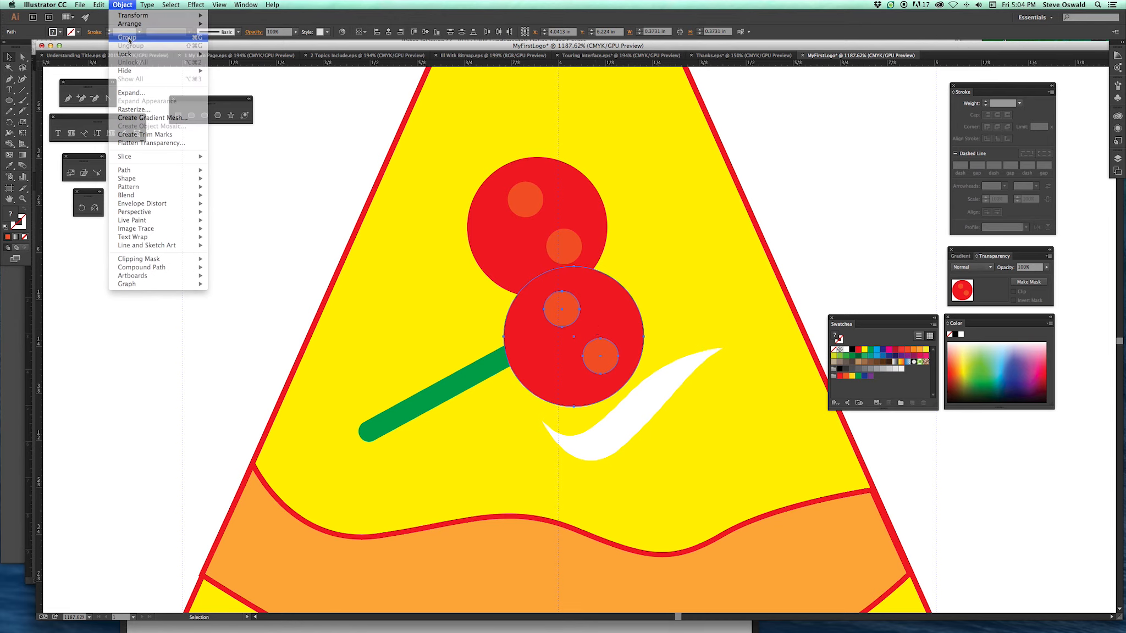
pyautogui.click(233, 203)
pyautogui.moveTo(602, 356); pyautogui.dragTo(242, 285)
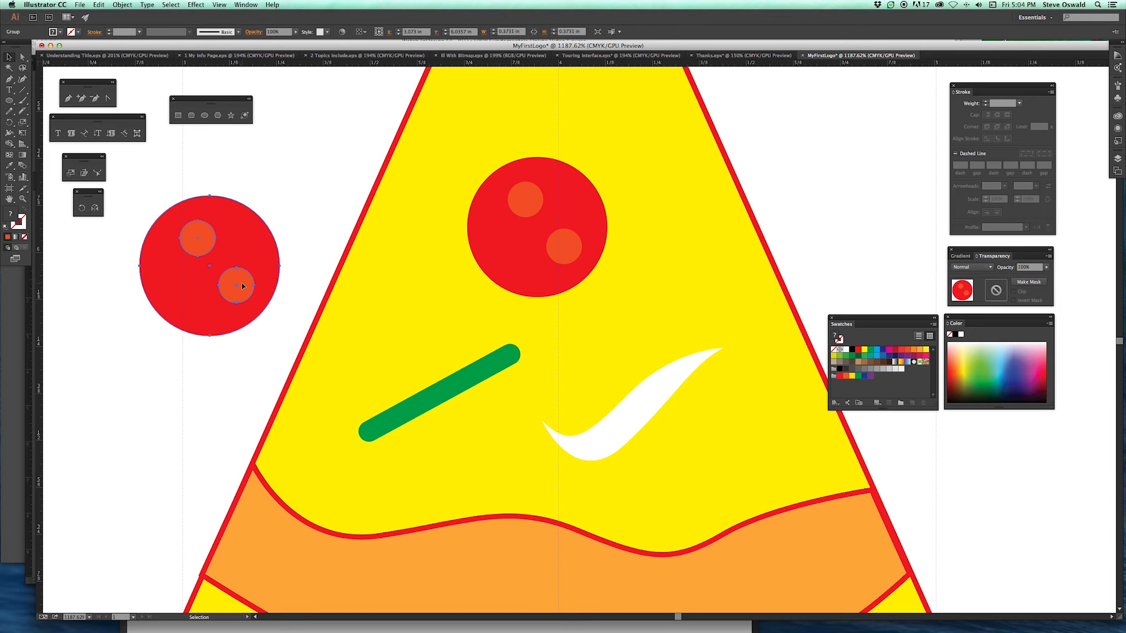
pyautogui.click(316, 221)
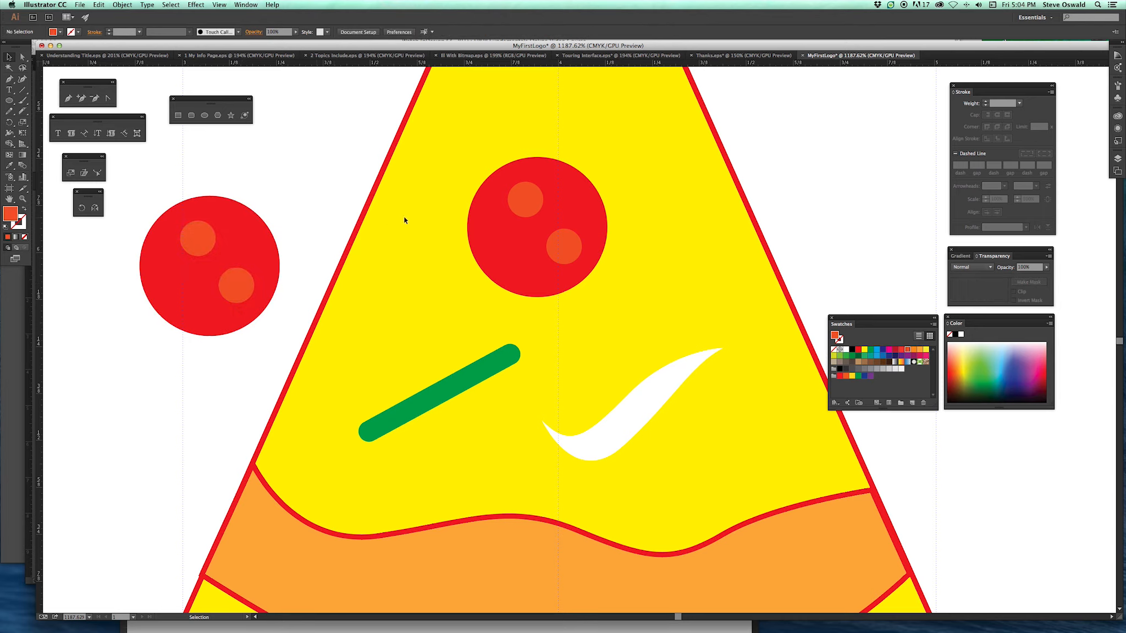
# Rearrange the two orange-red spots on the original pepperoni, and group them with its red circle.
pyautogui.moveTo(573, 252); pyautogui.dragTo(533, 263)
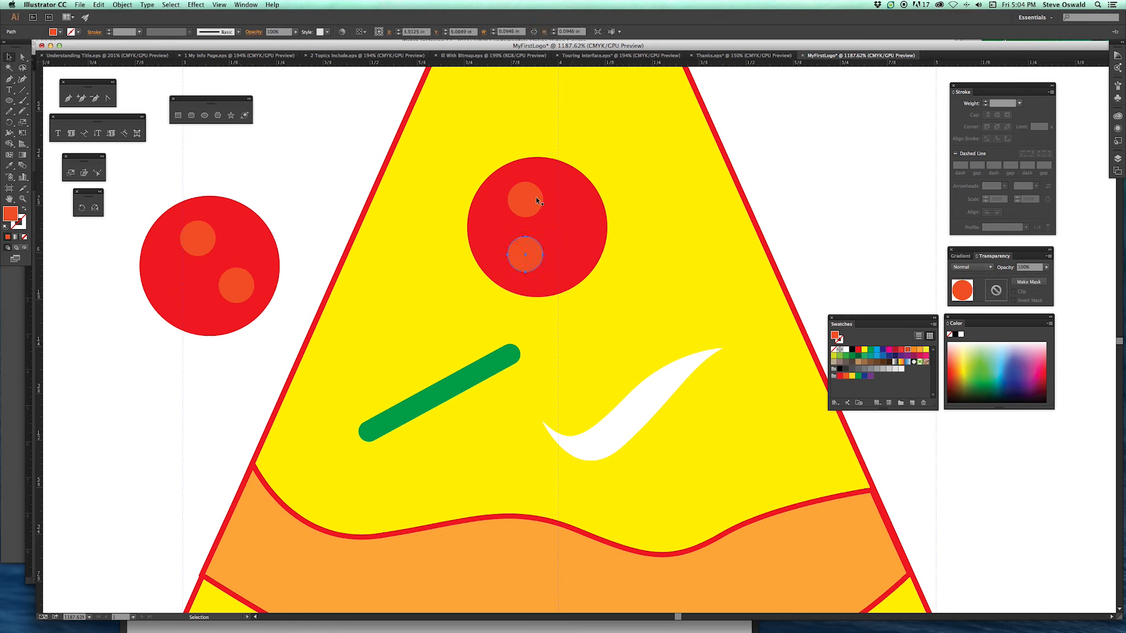
pyautogui.moveTo(532, 203); pyautogui.dragTo(548, 196)
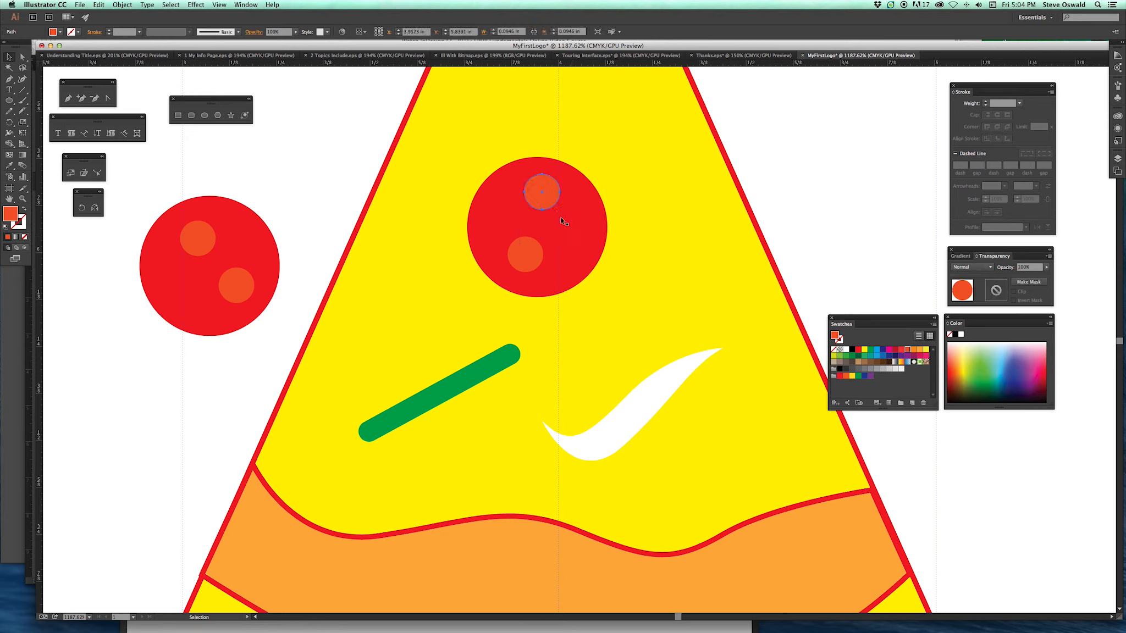
pyautogui.keyDown('shift'); pyautogui.click(525, 255); pyautogui.keyUp('shift')
pyautogui.keyDown('shift'); pyautogui.click(497, 214); pyautogui.keyUp('shift')
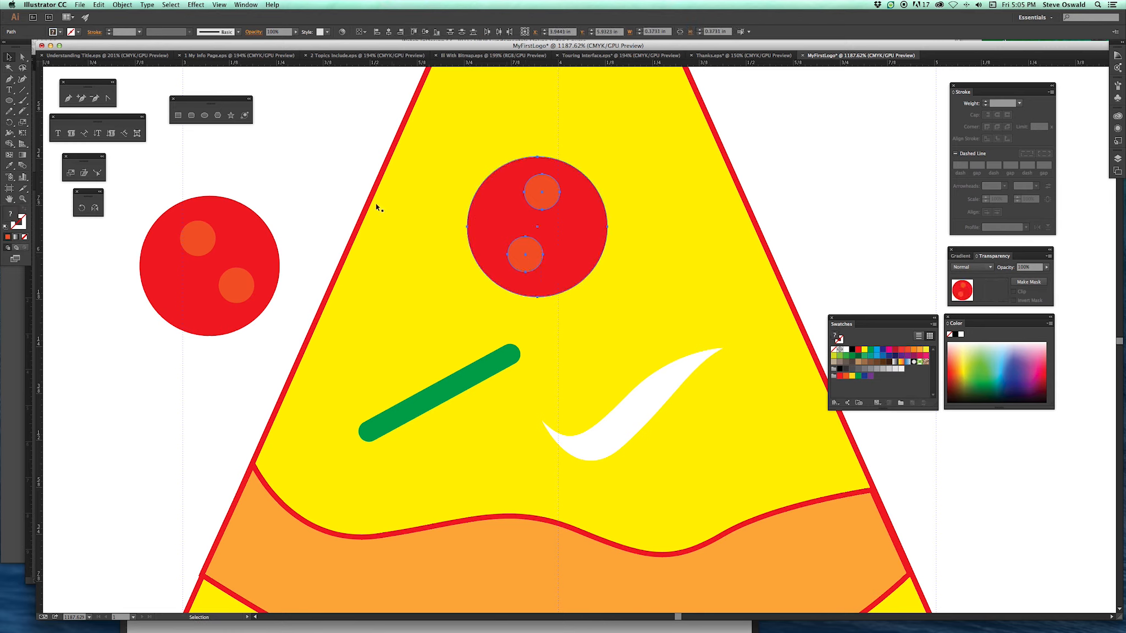
pyautogui.click(122, 5)
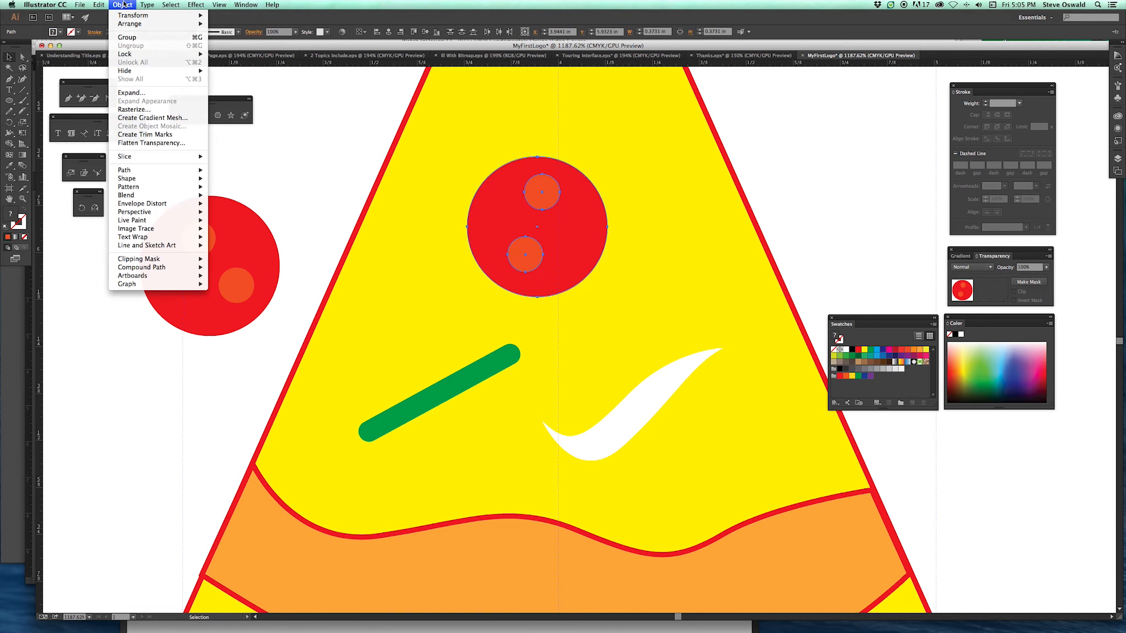
pyautogui.click(136, 37)
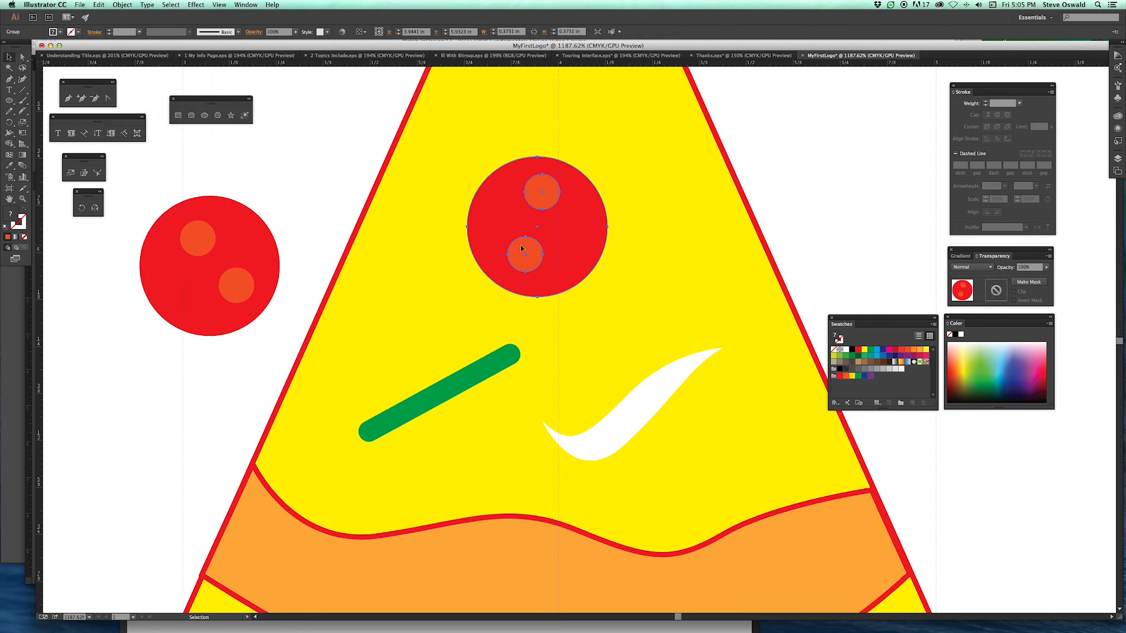
# Spread the toppings over the slice: one pepperoni near the tip, one at lower right, the green strip at lower left and the white shape between.
pyautogui.click(23, 198)
pyautogui.keyDown('alt'); pyautogui.click(493, 259); pyautogui.keyUp('alt')
pyautogui.keyDown('alt'); pyautogui.click(493, 261); pyautogui.keyUp('alt')
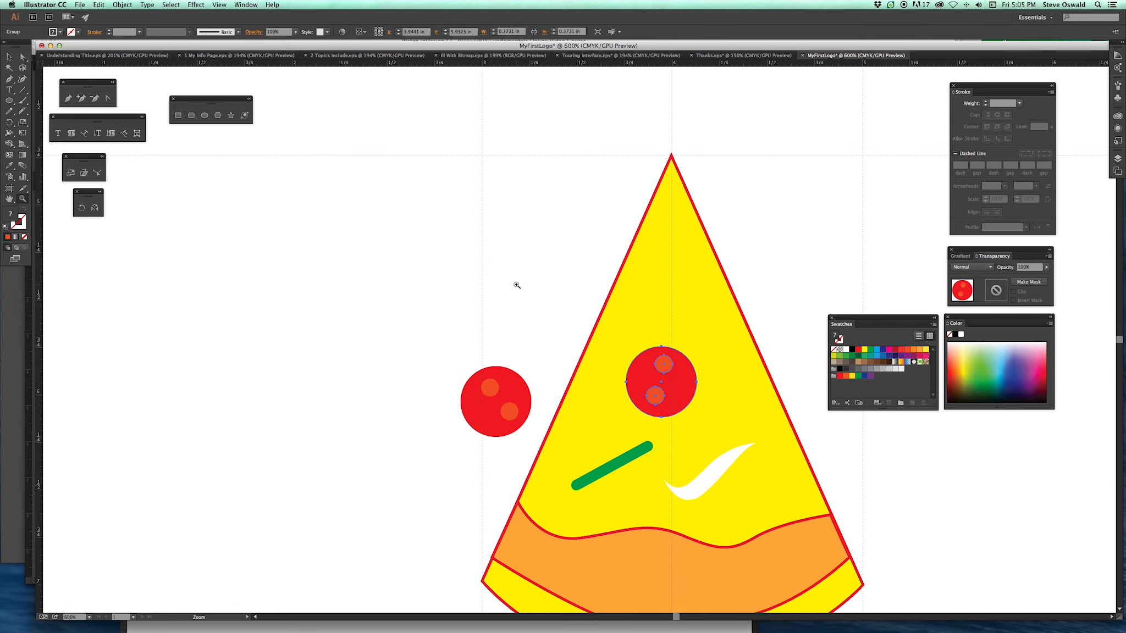
pyautogui.moveTo(661, 400); pyautogui.dragTo(477, 278)
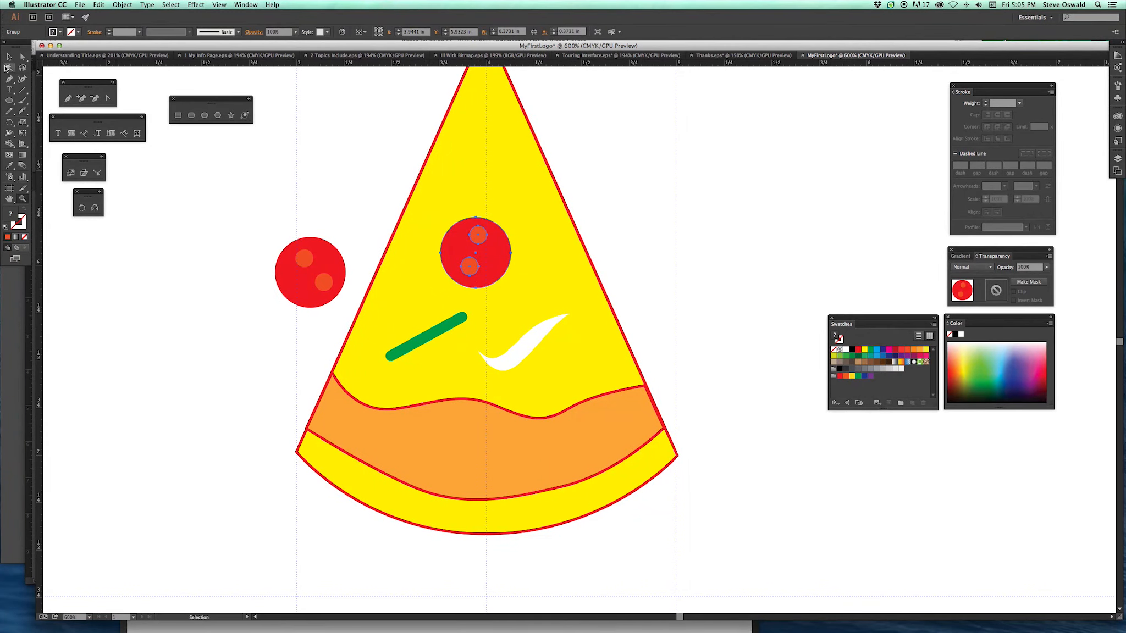
pyautogui.click(9, 57)
pyautogui.click(321, 289)
pyautogui.moveTo(321, 290); pyautogui.dragTo(492, 177)
pyautogui.moveTo(459, 317); pyautogui.dragTo(438, 332)
pyautogui.moveTo(480, 246); pyautogui.dragTo(507, 306)
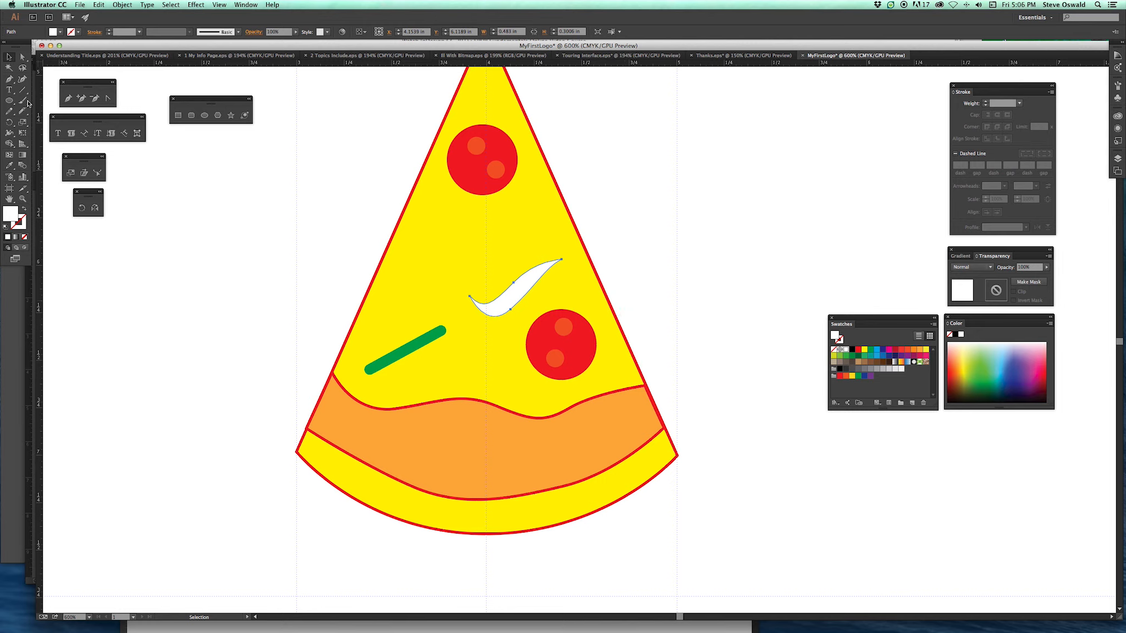
# Draw a circle about 0.42 in across on the blank area left of the slice with the Ellipse tool.
pyautogui.click(9, 101)
pyautogui.click(309, 237)
pyautogui.moveTo(309, 238); pyautogui.dragTo(275, 198)
pyautogui.scroll(-1, 275, 198)
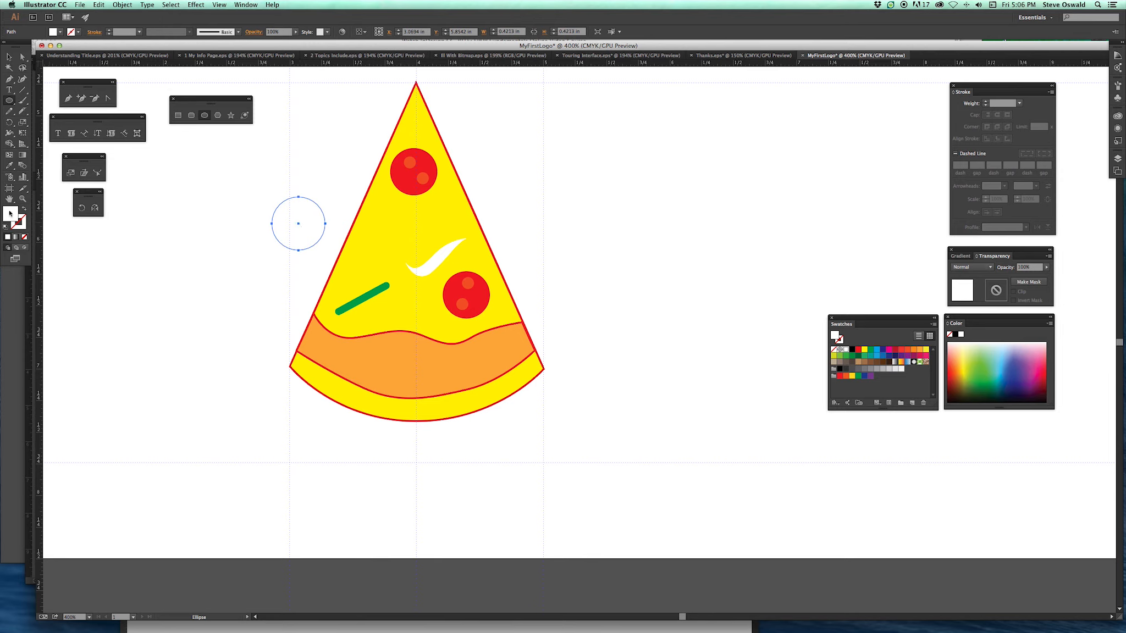
# Remove the new circle's fill and give it a magenta stroke.
pyautogui.click(23, 237)
pyautogui.click(20, 226)
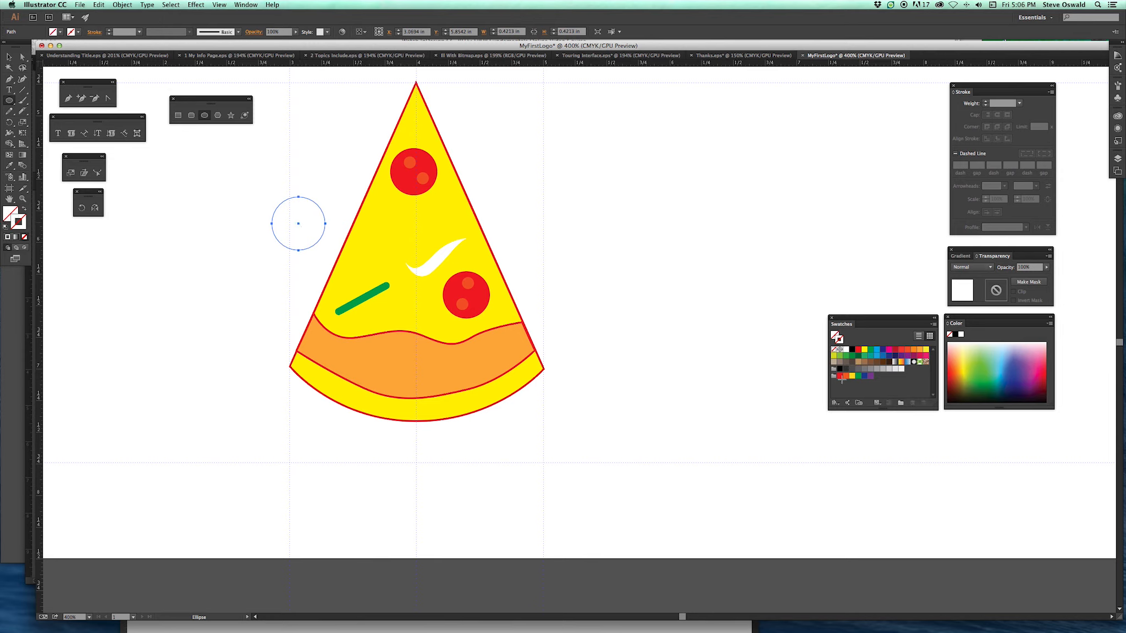
pyautogui.click(888, 350)
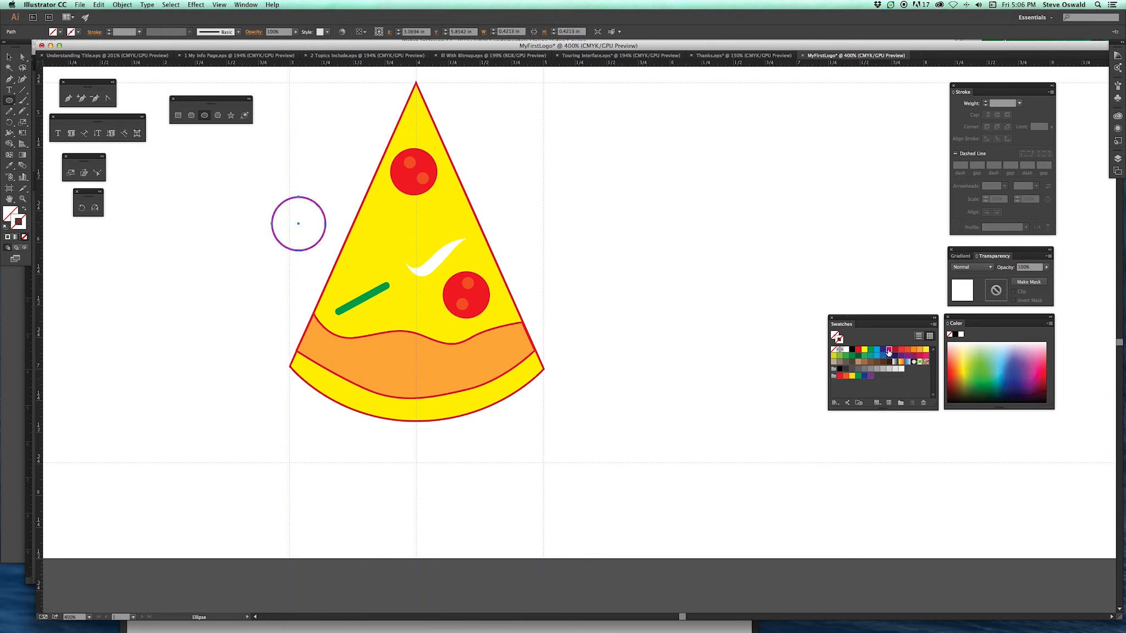
# Set the magenta circle's stroke weight to 3 pt and scale it down to about 0.23 in across.
pyautogui.click(987, 101)
pyautogui.click(986, 102)
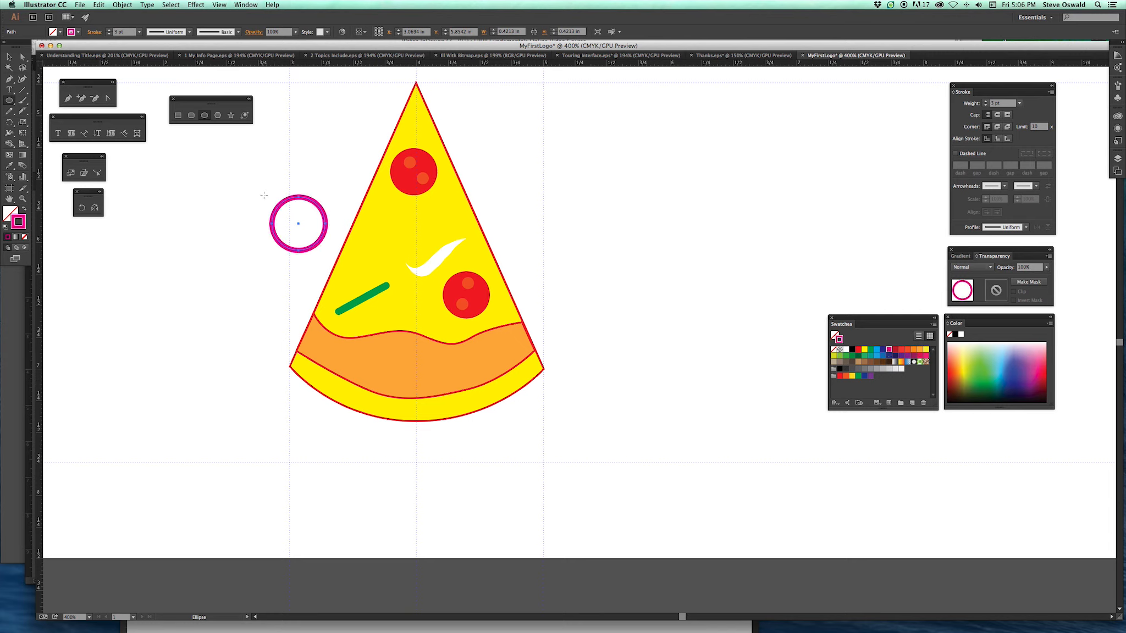
pyautogui.click(23, 122)
pyautogui.moveTo(250, 176); pyautogui.dragTo(272, 198)
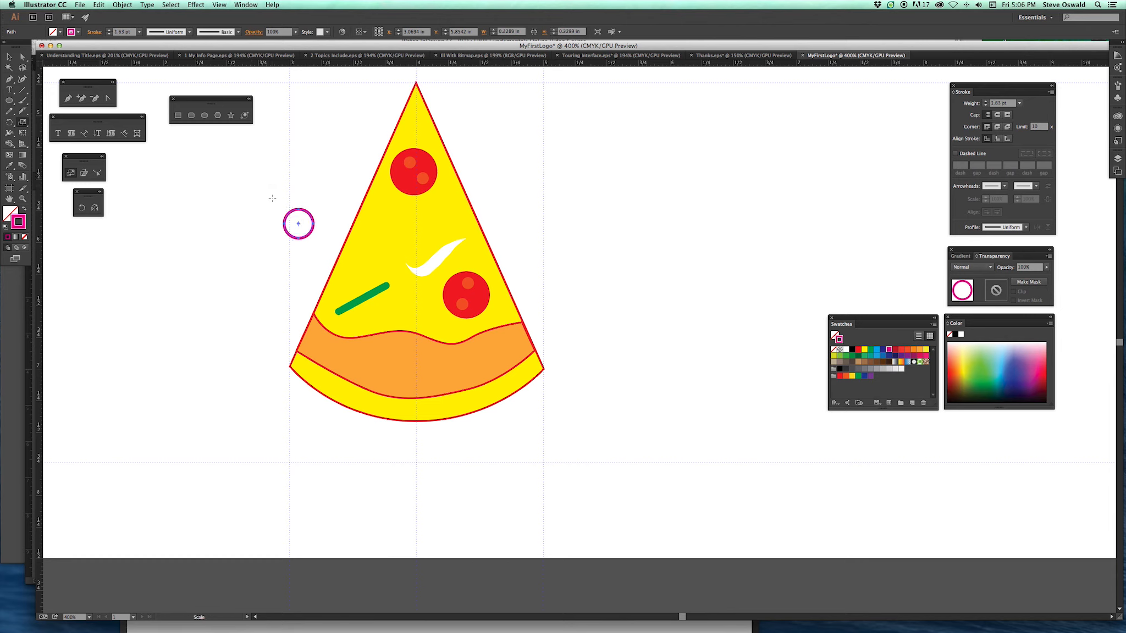
# Move the magenta ring onto the slice, below and slightly left of the upper pepperoni.
pyautogui.click(9, 57)
pyautogui.moveTo(299, 240); pyautogui.dragTo(385, 249)
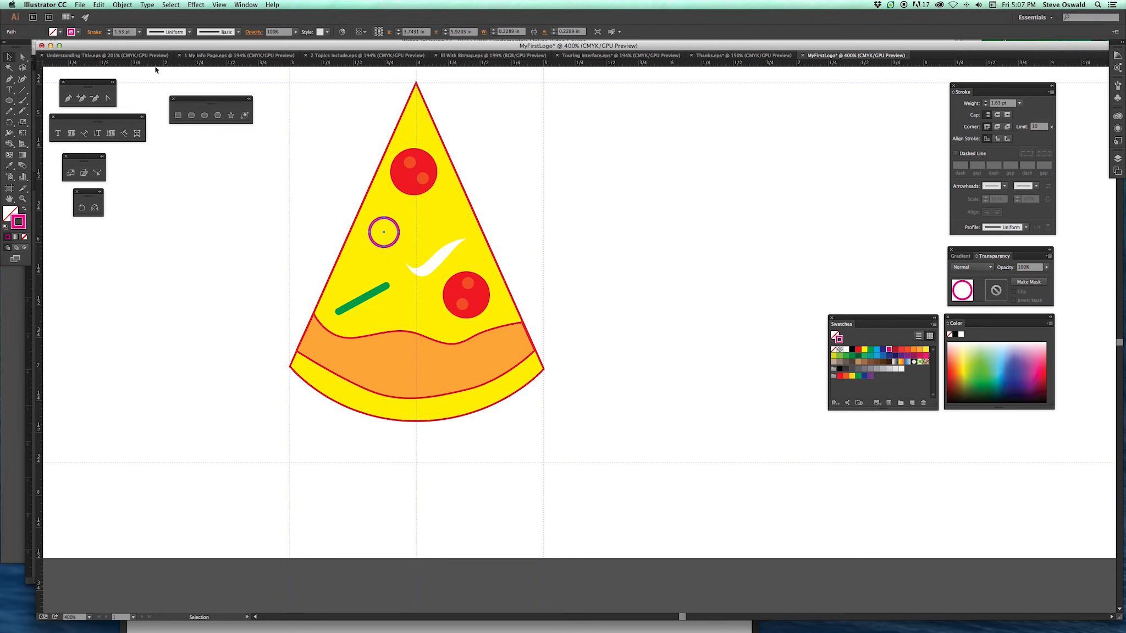
pyautogui.click(99, 5)
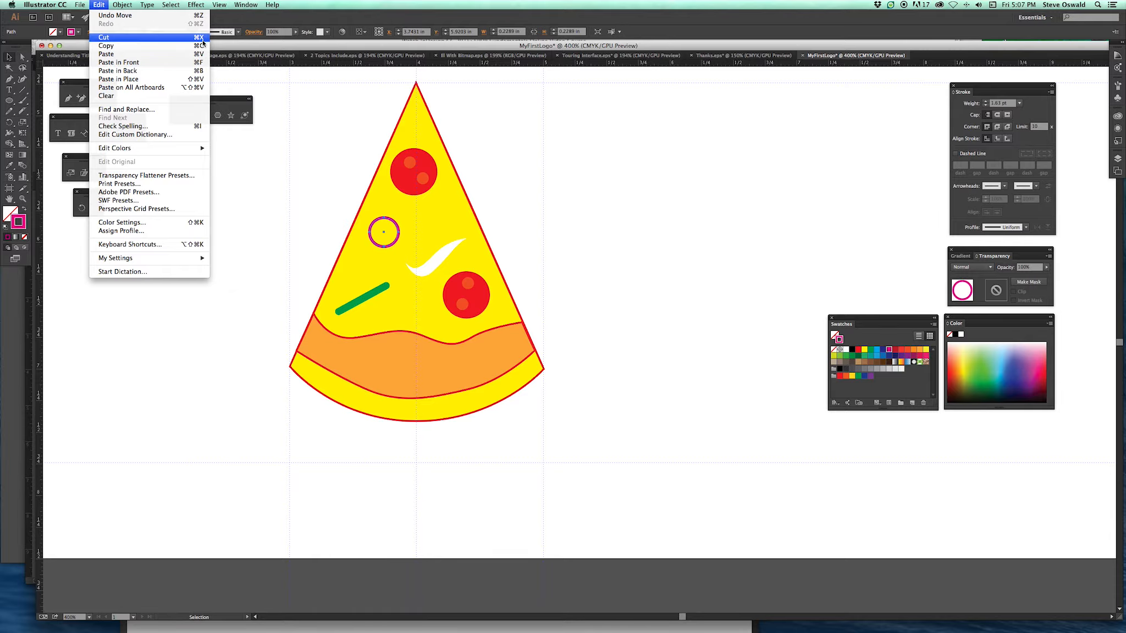
pyautogui.click(383, 246)
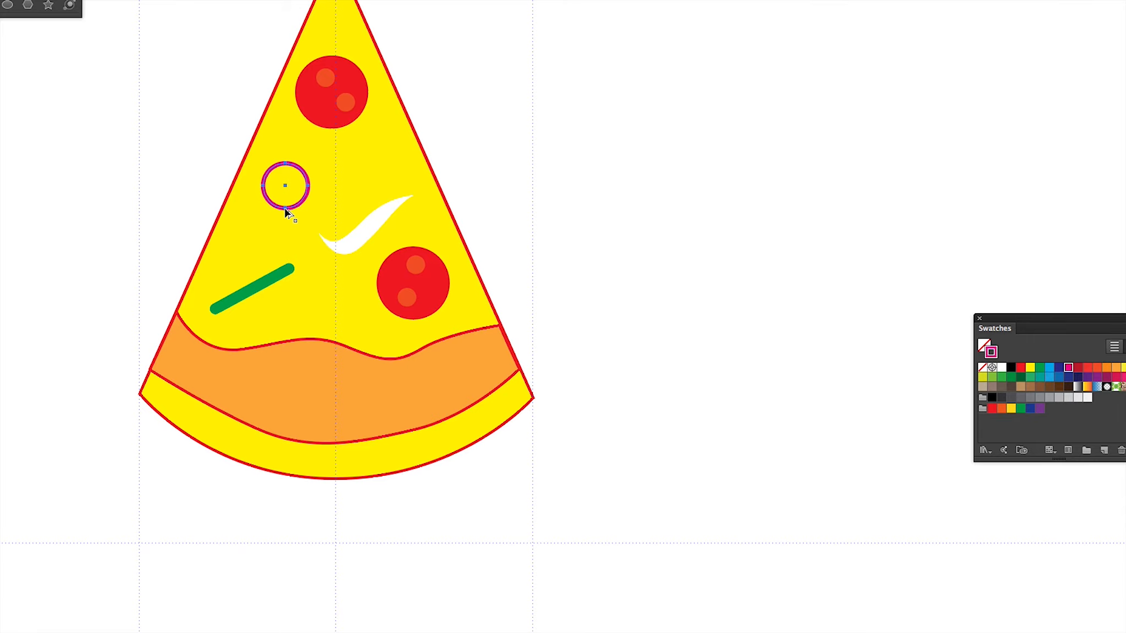
# Duplicate the ring, scale the copy down to about 0.18 in, and overlap it on the first ring's lower-right edge.
pyautogui.click(285, 209)
pyautogui.moveTo(285, 214); pyautogui.dragTo(311, 214)
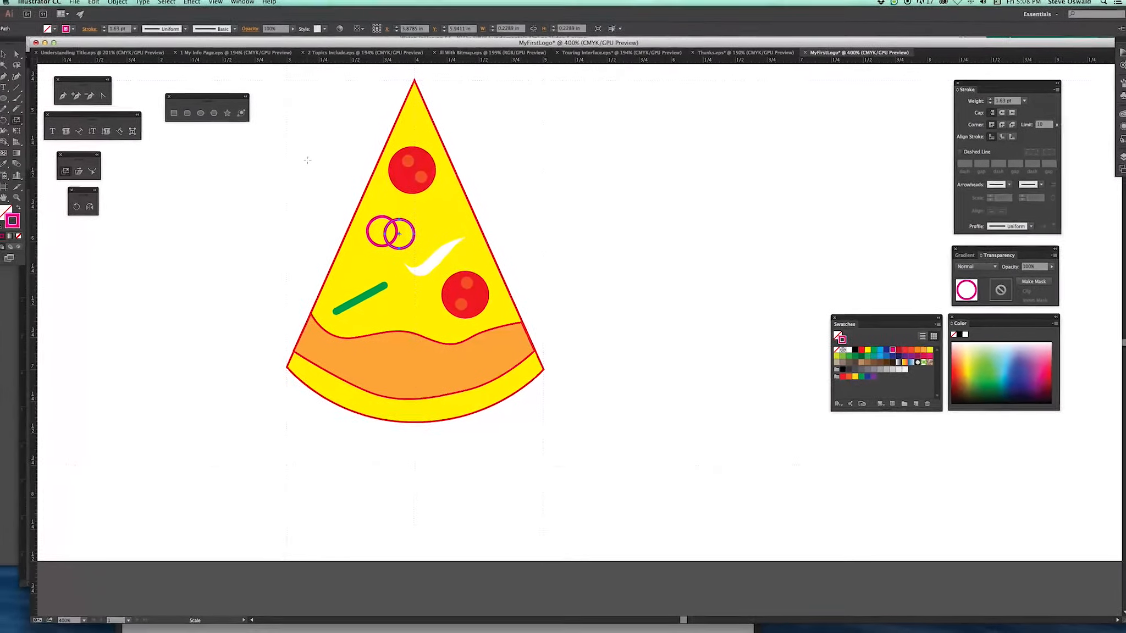
pyautogui.click(307, 160)
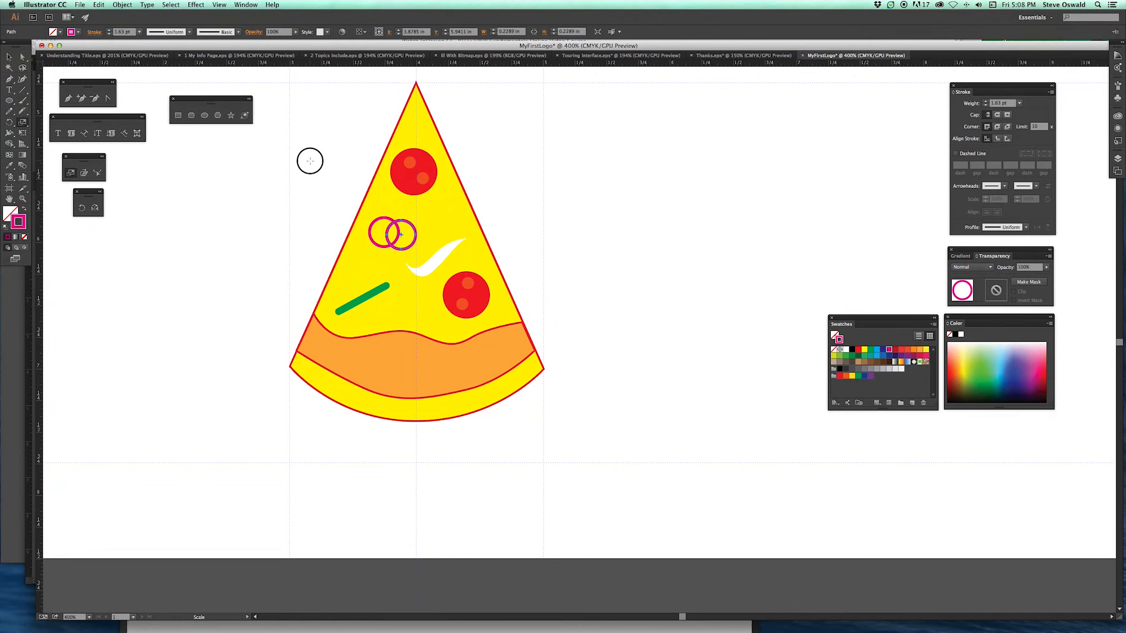
pyautogui.moveTo(310, 160); pyautogui.dragTo(324, 177)
pyautogui.press('v')
pyautogui.moveTo(400, 246); pyautogui.dragTo(397, 253)
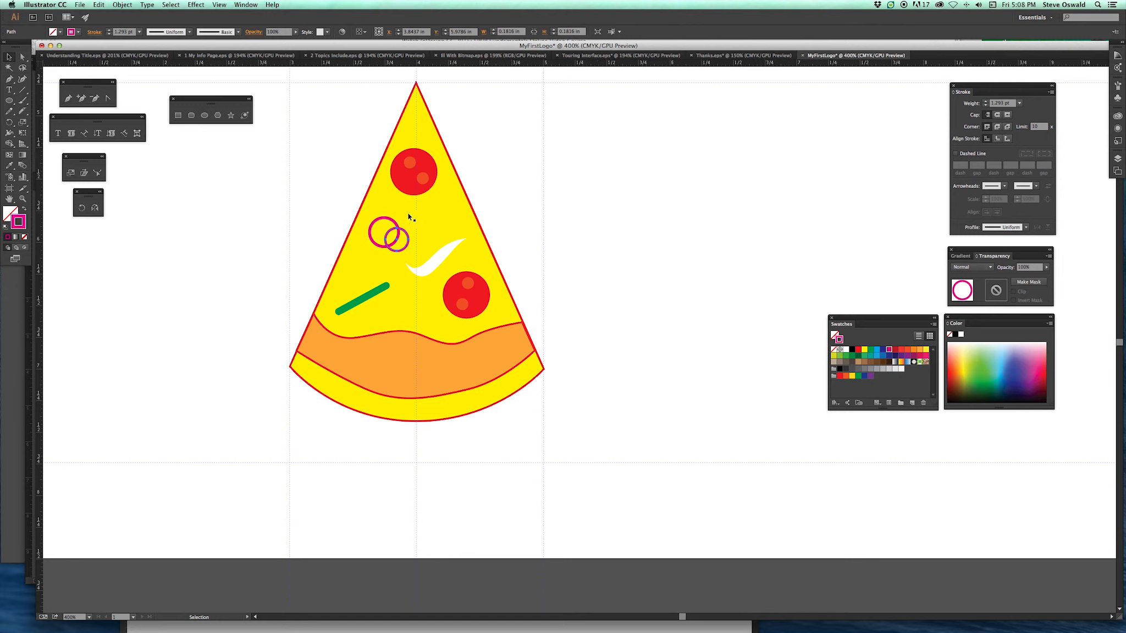
# Duplicate the pair of magenta rings onto the upper edge of the orange crust band near the slice's center.
pyautogui.keyDown('shift'); pyautogui.click(393, 222); pyautogui.keyUp('shift')
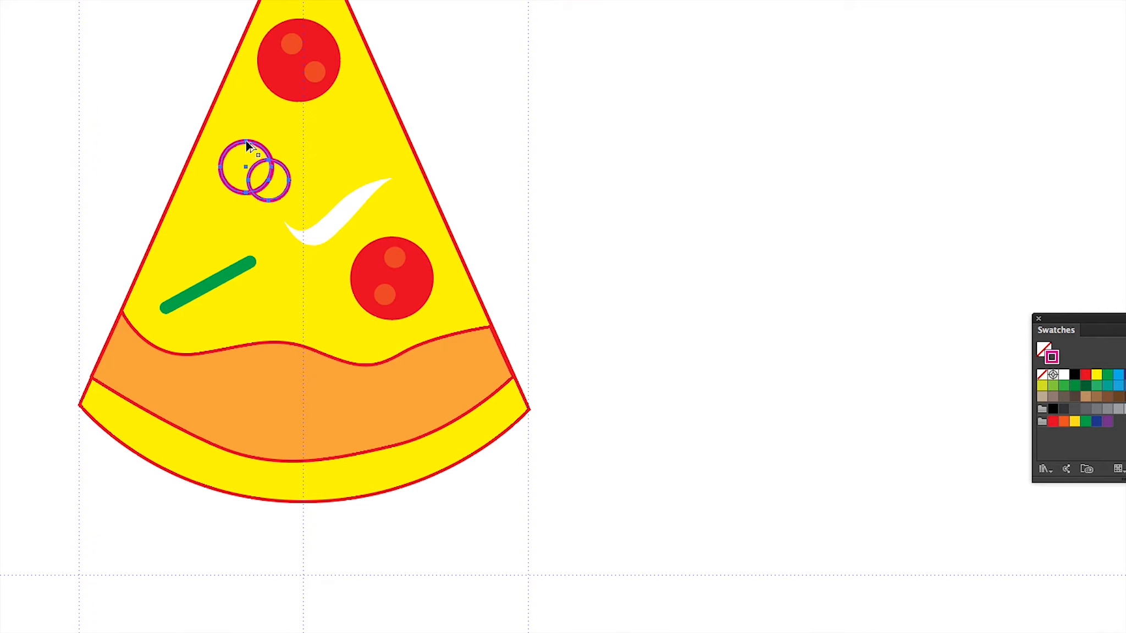
pyautogui.moveTo(245, 143)
pyautogui.mouseDown()
pyautogui.moveTo(322, 322)
pyautogui.moveTo(304, 332)
pyautogui.moveTo(280, 152)
pyautogui.moveTo(227, 262)
pyautogui.moveTo(245, 284)
pyautogui.moveTo(245, 254)
pyautogui.moveTo(337, 144)
pyautogui.moveTo(530, 148)
pyautogui.moveTo(78, 116)
pyautogui.moveTo(258, 288)
pyautogui.moveTo(319, 324)
pyautogui.moveTo(310, 334)
pyautogui.moveTo(337, 331)
pyautogui.mouseUp()
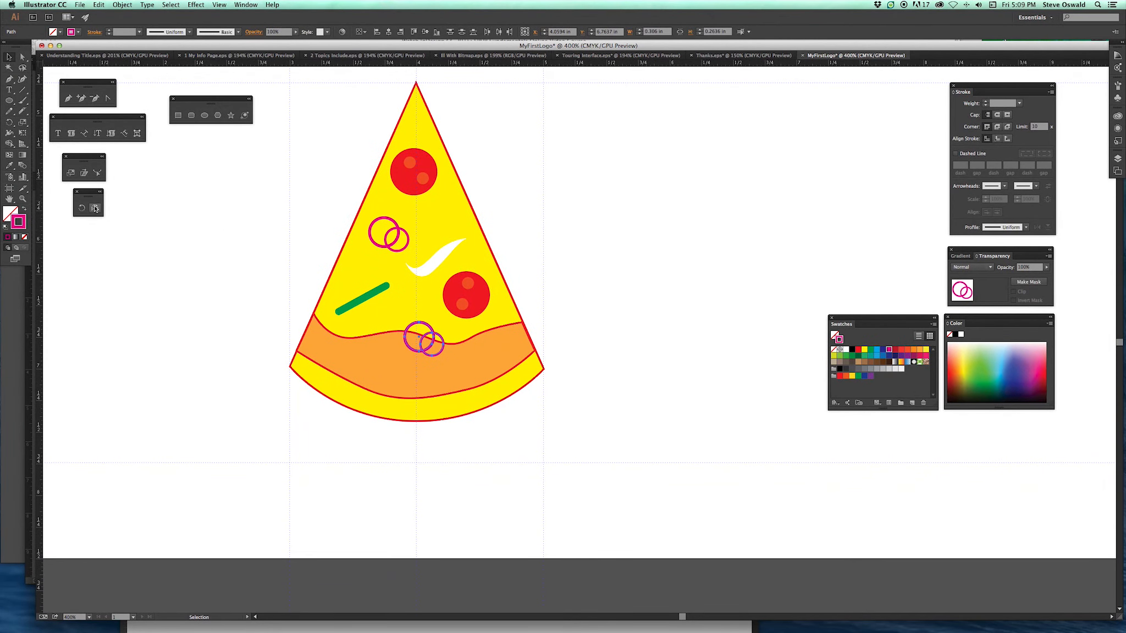
# Draw half a mushroom outline left of the slice with the Pen tool: a curved cap, a straight underside and half a stem.
pyautogui.click(9, 78)
pyautogui.moveTo(199, 169); pyautogui.dragTo(177, 169)
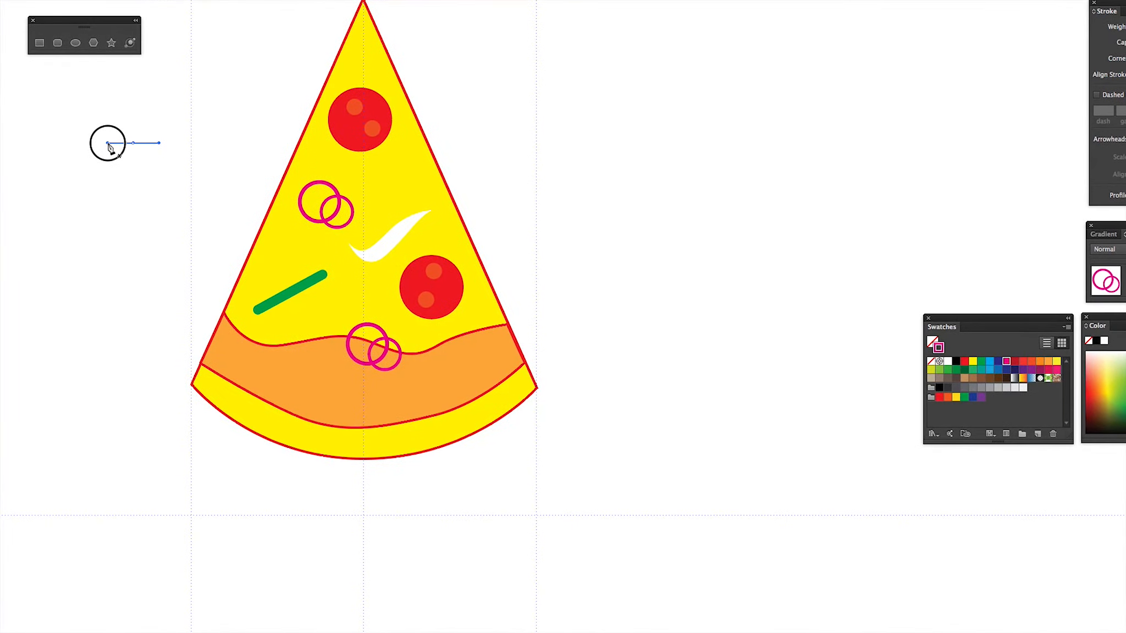
pyautogui.moveTo(108, 144); pyautogui.dragTo(85, 205)
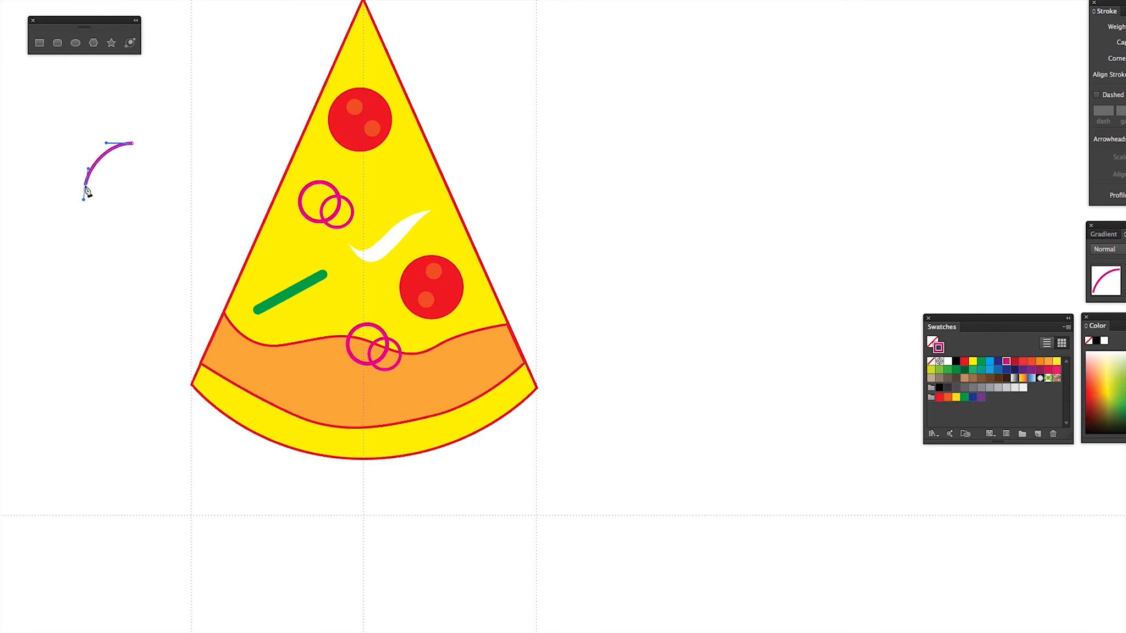
pyautogui.moveTo(86, 186)
pyautogui.mouseDown()
pyautogui.moveTo(82, 214)
pyautogui.moveTo(83, 199)
pyautogui.mouseUp()
pyautogui.click(86, 186)
pyautogui.click(110, 185)
pyautogui.click(110, 227)
pyautogui.click(138, 227)
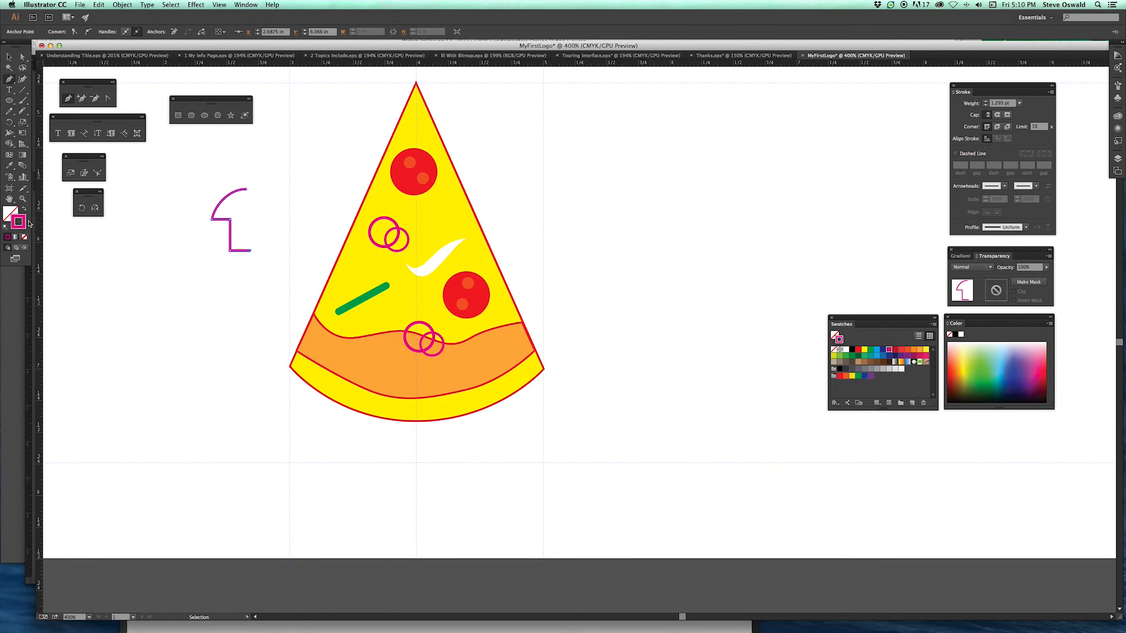
# Remove the half-mushroom's stroke, fill it with medium gray, and shift it slightly left.
pyautogui.click(24, 238)
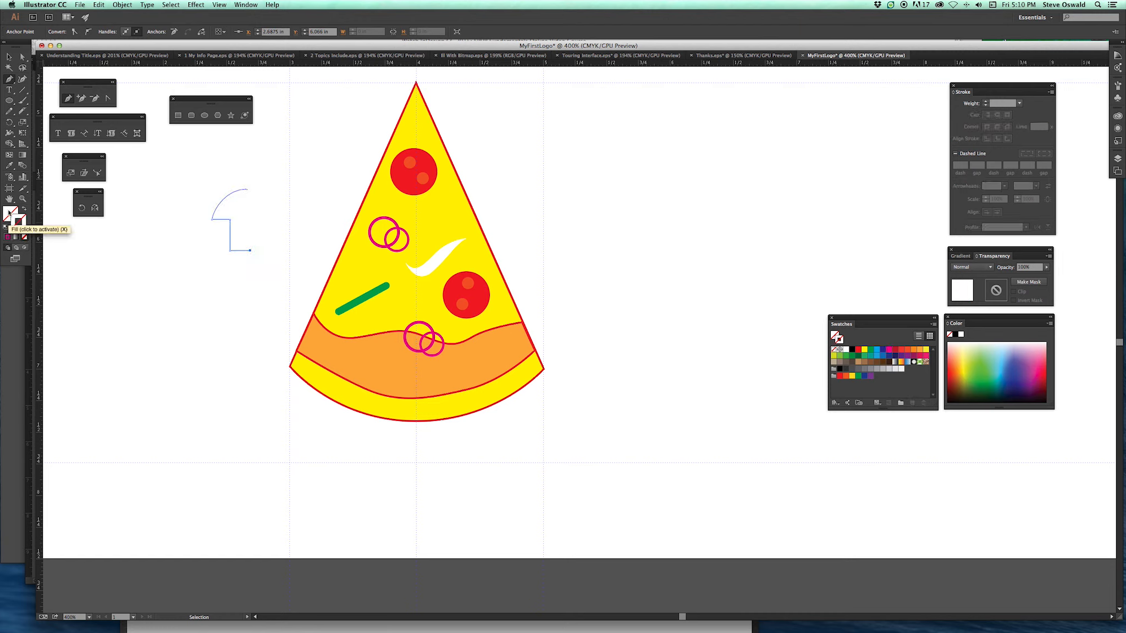
pyautogui.click(870, 368)
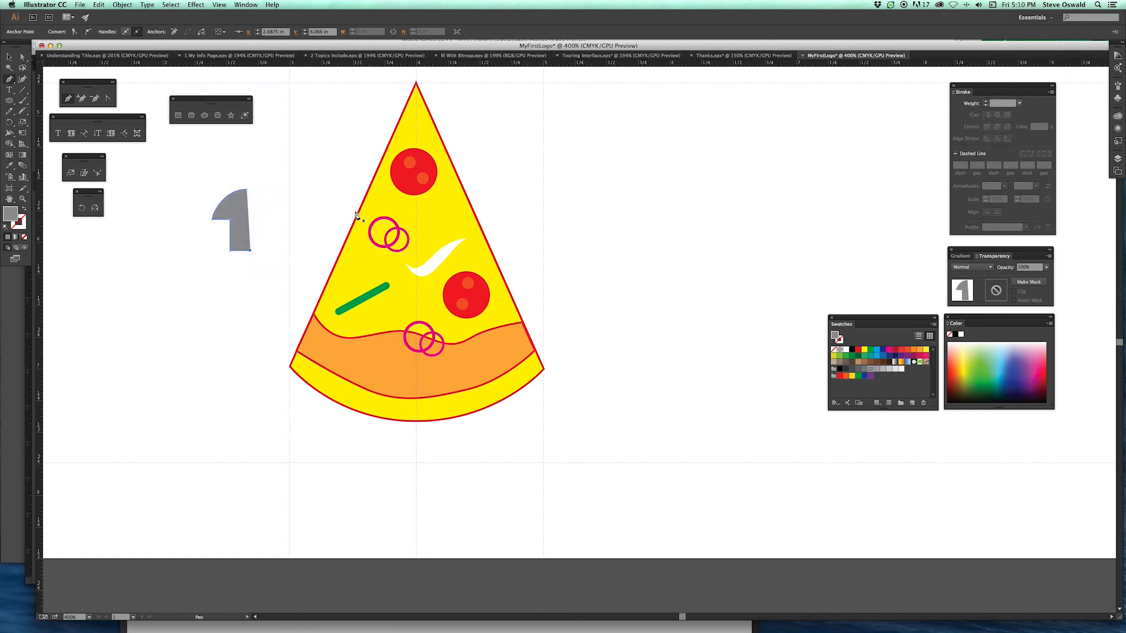
pyautogui.click(8, 56)
pyautogui.moveTo(238, 208); pyautogui.dragTo(231, 210)
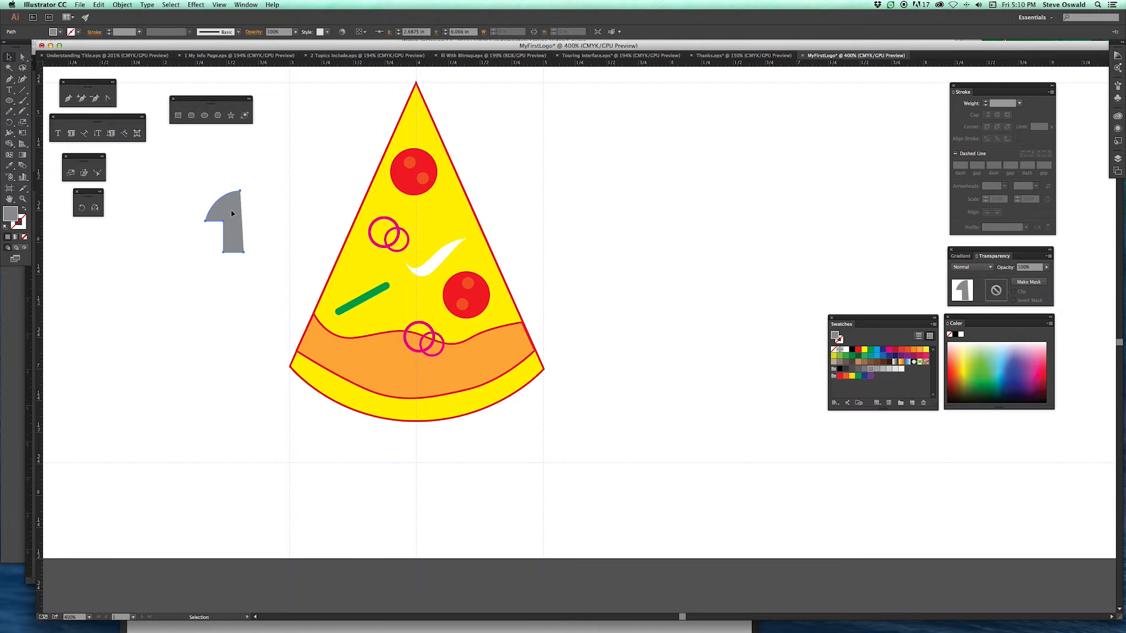
# Create a vertically reflected copy of the half mushroom and shift it right to complete a symmetrical mushroom.
pyautogui.doubleClick(95, 208)
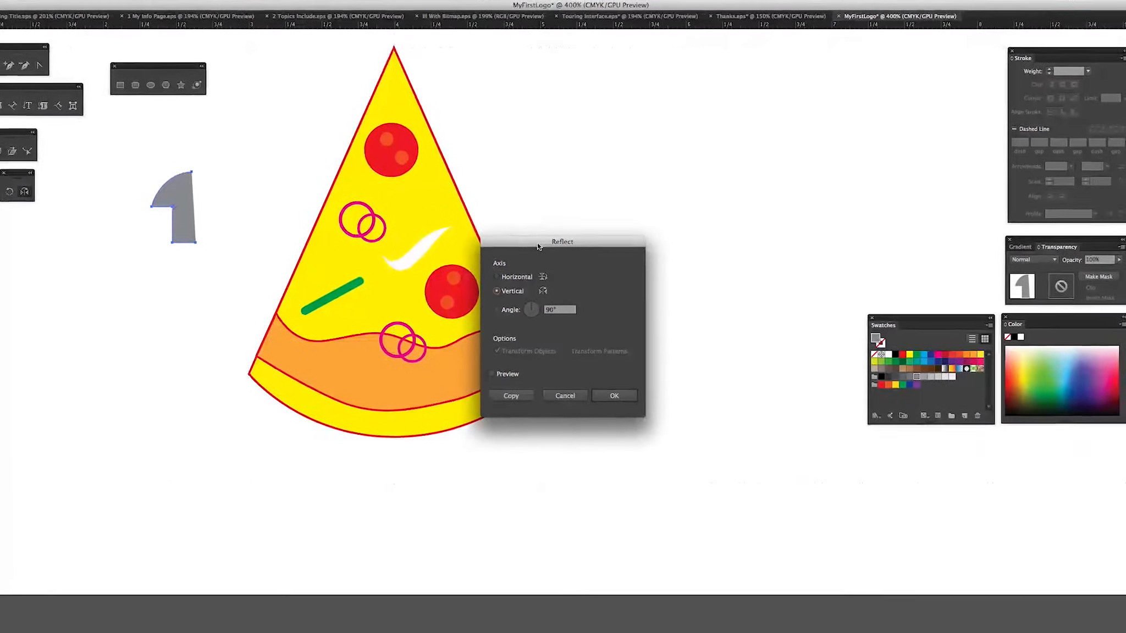
pyautogui.moveTo(541, 251); pyautogui.dragTo(523, 131)
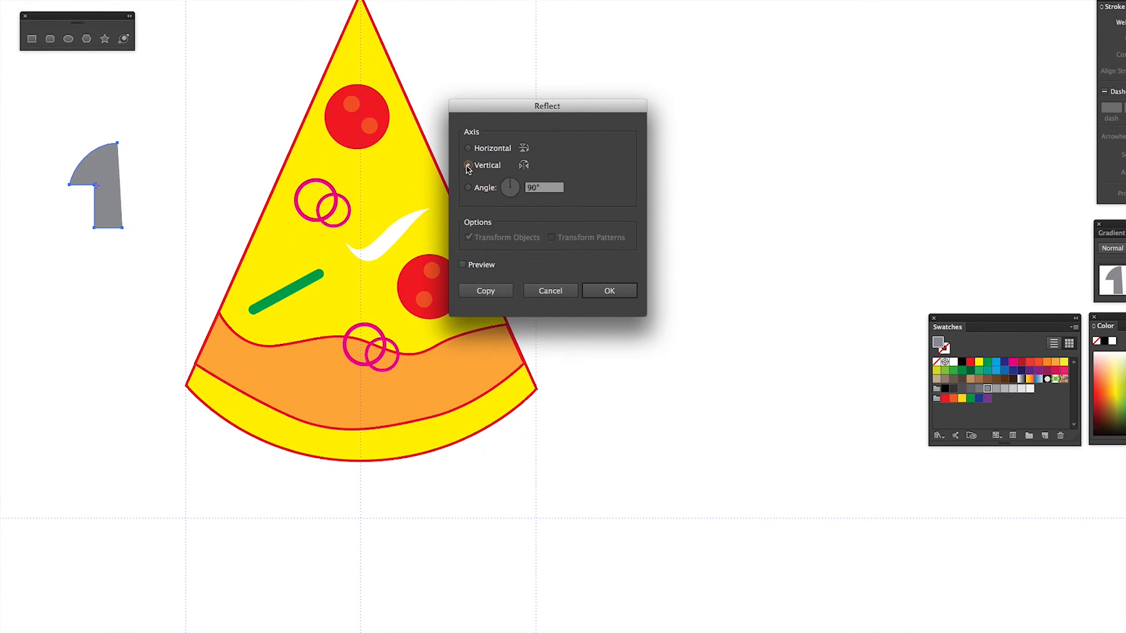
pyautogui.click(463, 266)
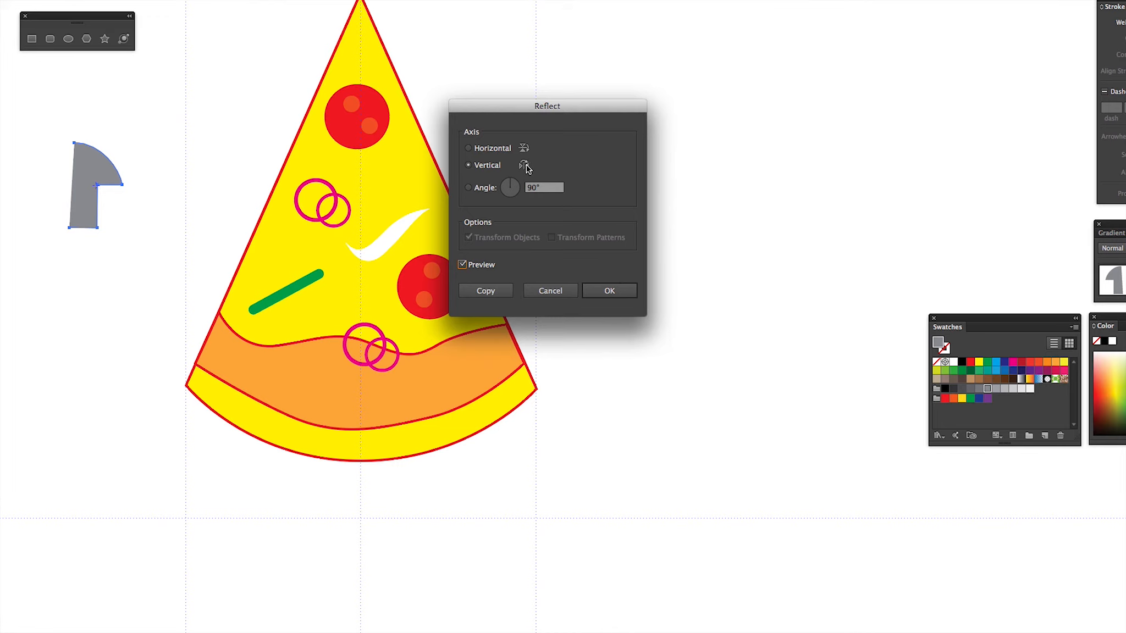
pyautogui.click(486, 291)
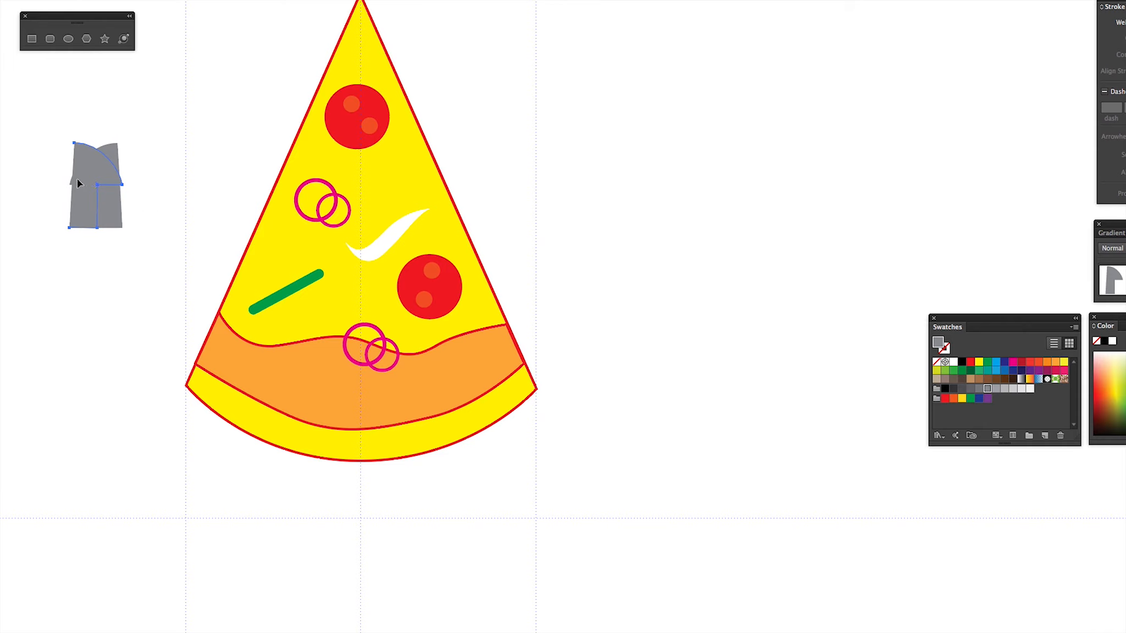
pyautogui.moveTo(91, 174); pyautogui.dragTo(128, 174)
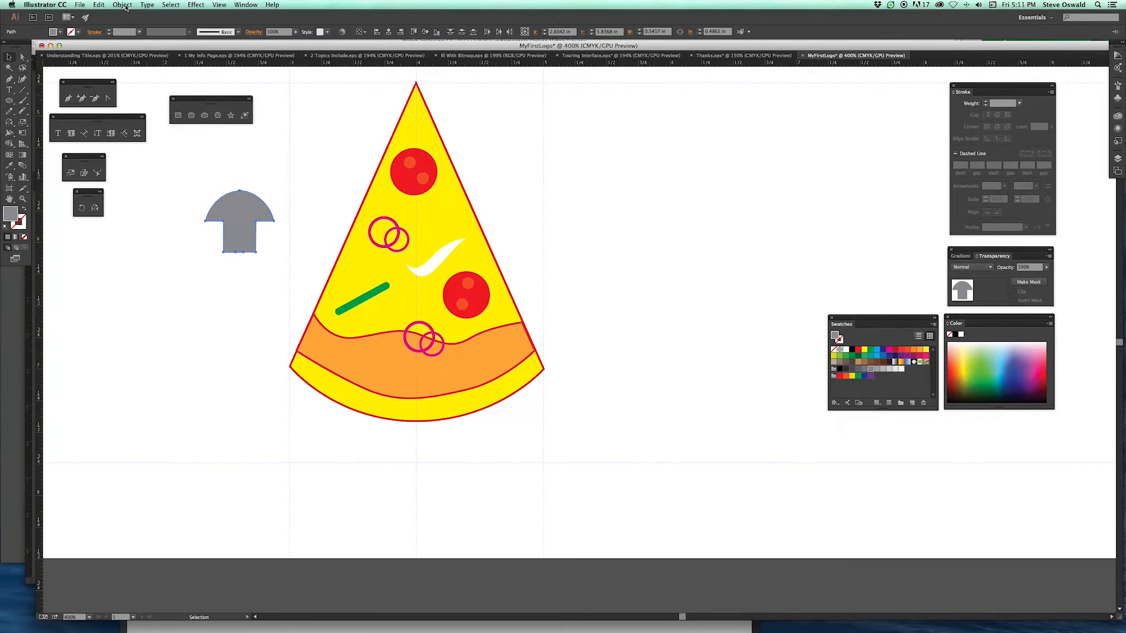
# Group the two mushroom halves and scale the mushroom down to about 0.28 in wide.
pyautogui.click(122, 5)
pyautogui.press('super+g')
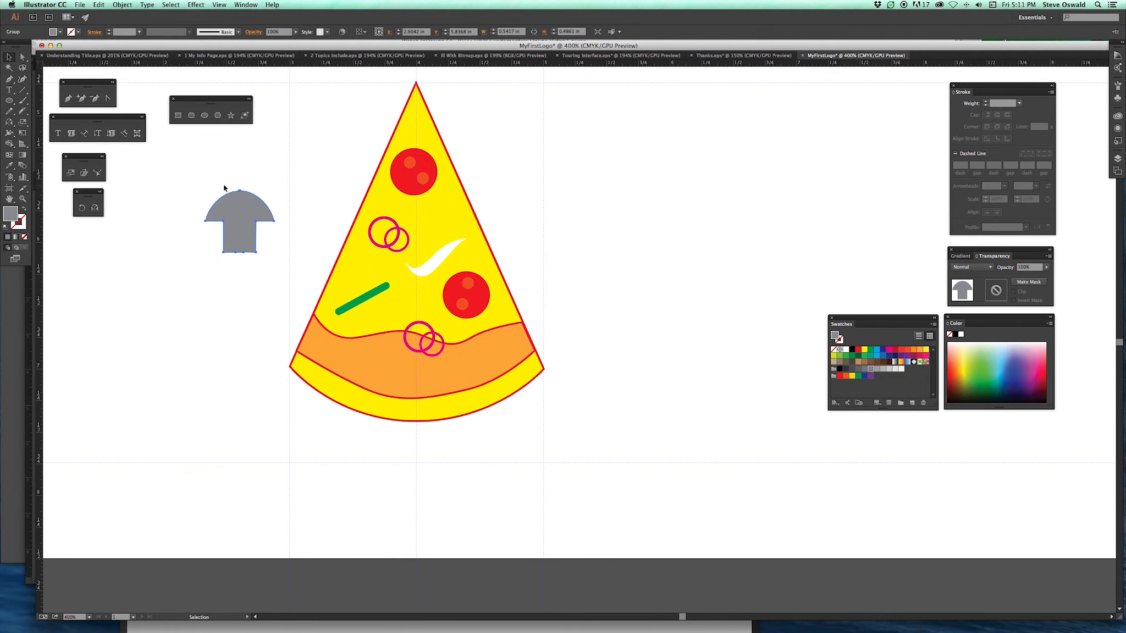
pyautogui.click(71, 173)
pyautogui.moveTo(190, 175); pyautogui.dragTo(213, 197)
pyautogui.press('v')
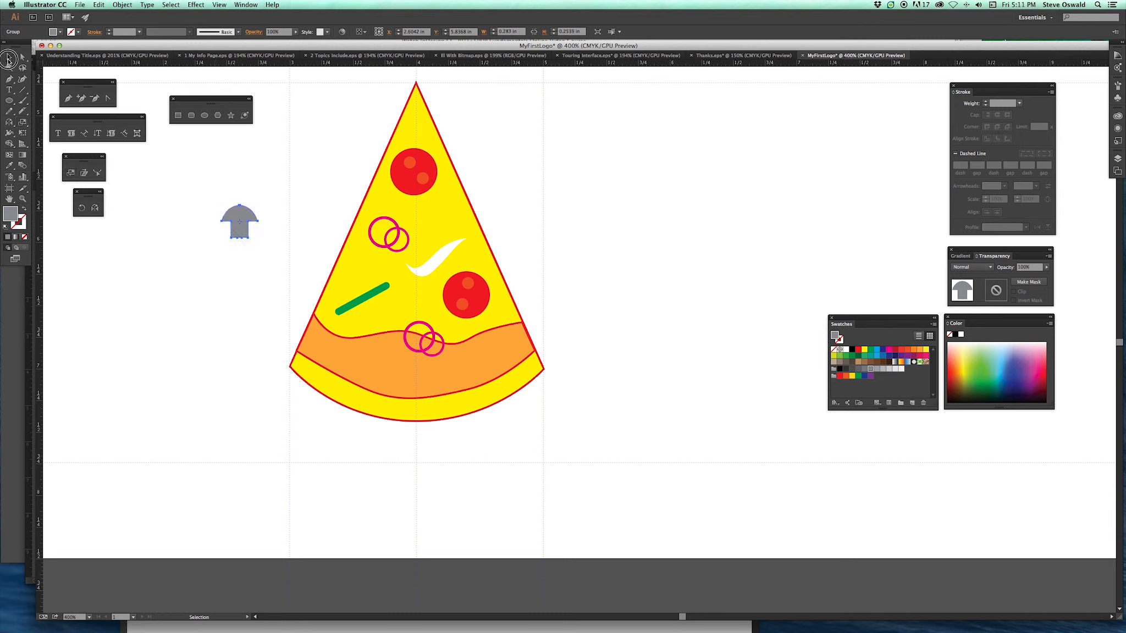
# Place the mushroom on the slice between the upper pepperoni and the white shape, and tilt it slightly clockwise.
pyautogui.click(248, 263)
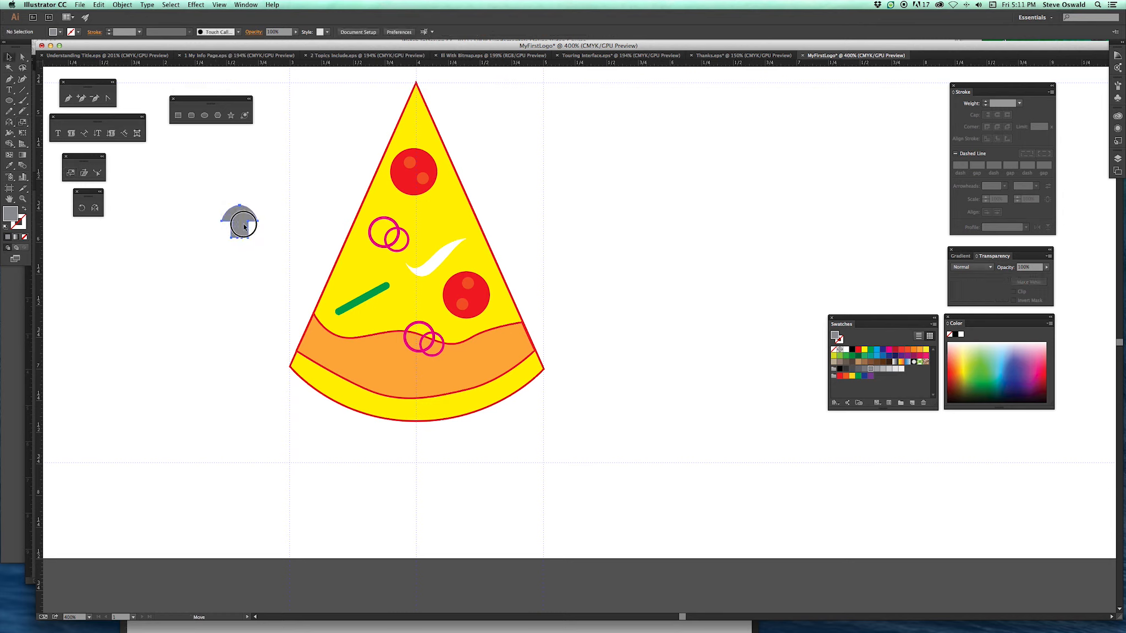
pyautogui.moveTo(242, 223); pyautogui.dragTo(438, 223)
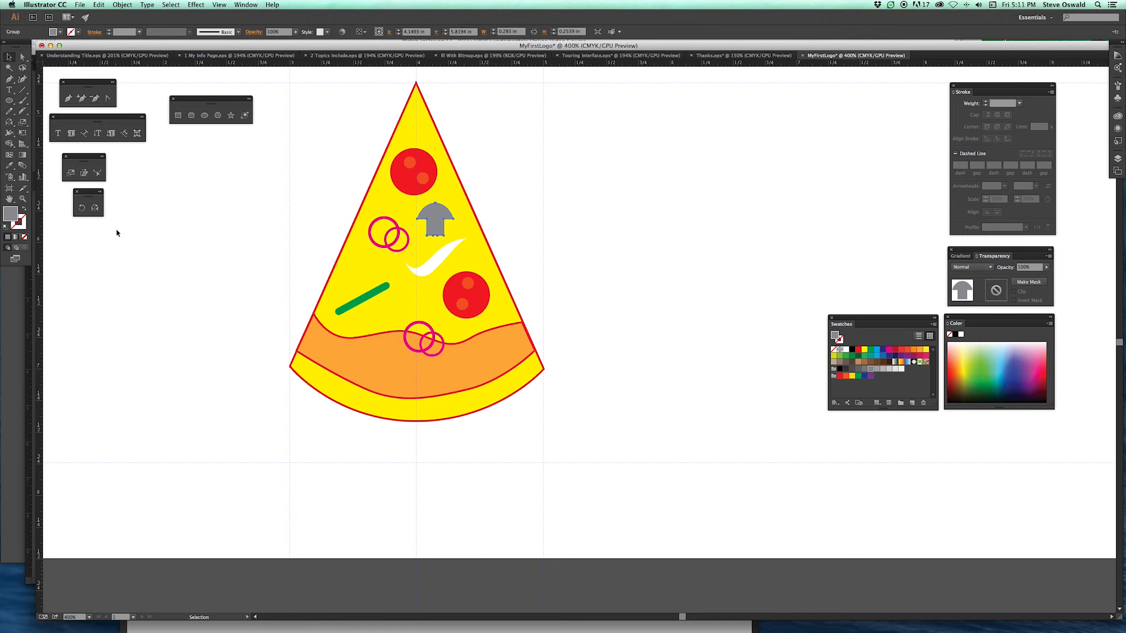
pyautogui.click(81, 208)
pyautogui.moveTo(334, 153); pyautogui.dragTo(322, 181)
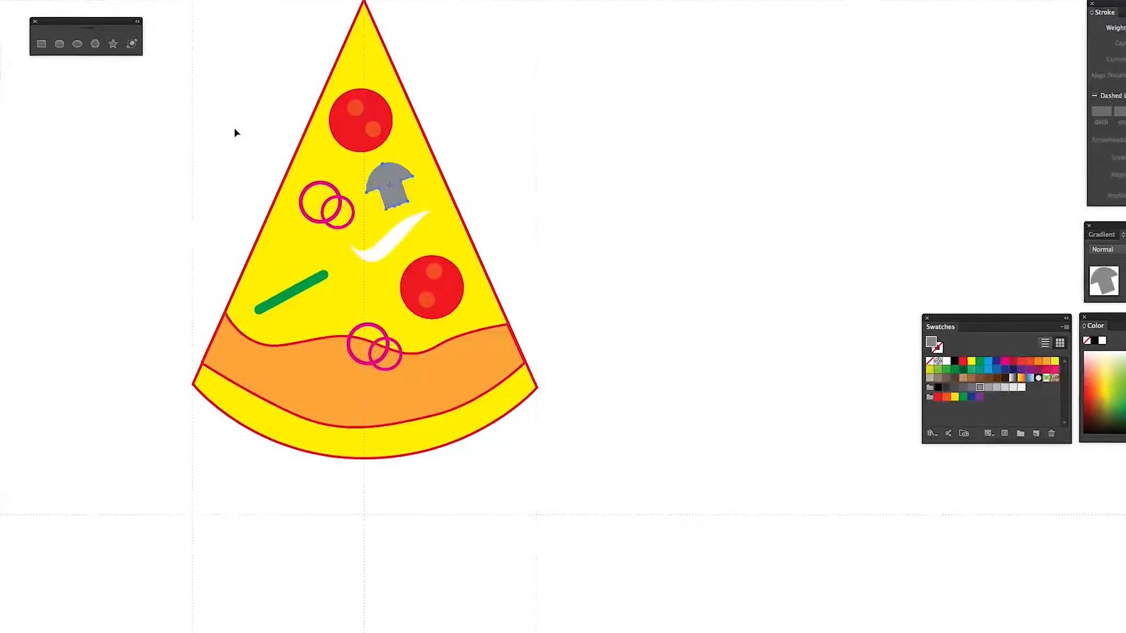
pyautogui.moveTo(329, 172); pyautogui.dragTo(325, 134)
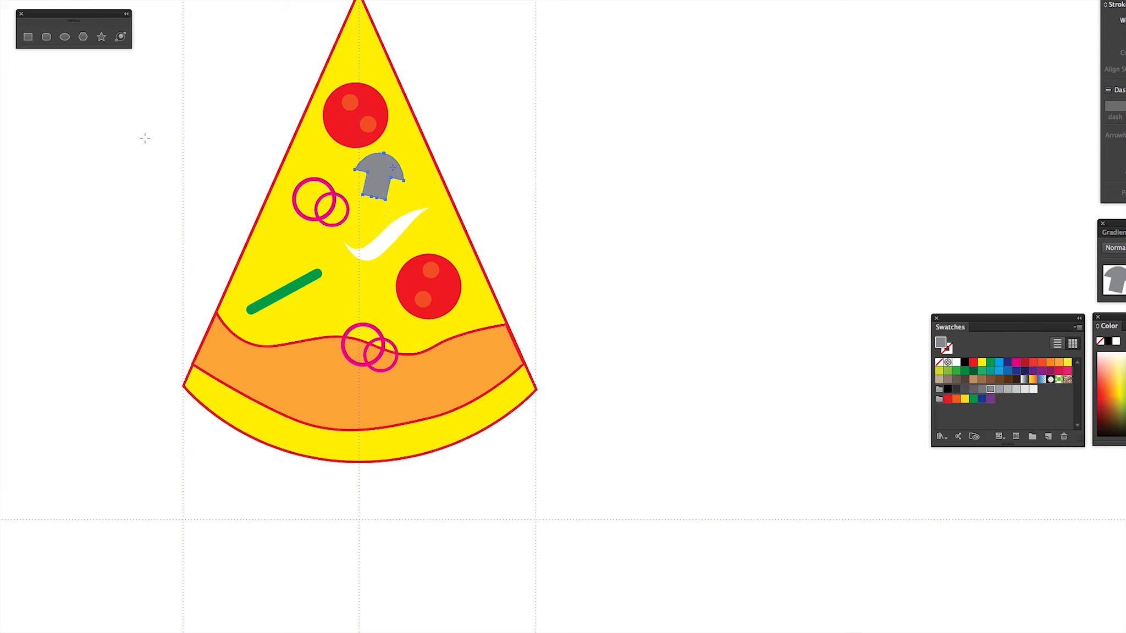
# Duplicate the mushroom beside the green strip's upper end and tilt the copy counterclockwise.
pyautogui.press('v')
pyautogui.scroll(1, 380, 180)
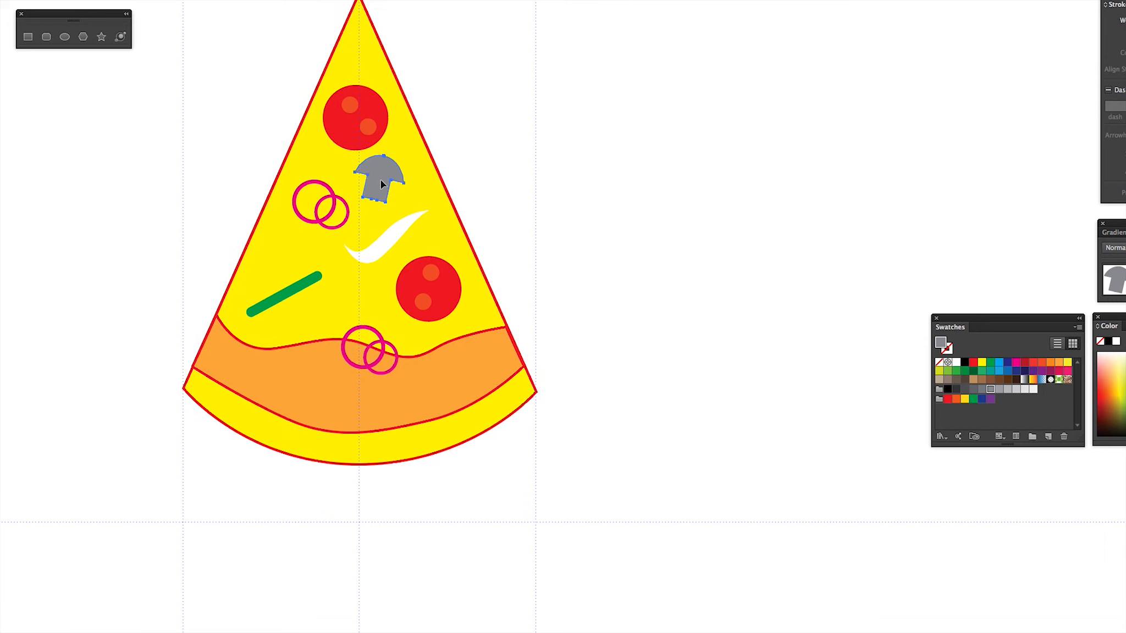
pyautogui.scroll(2, 380, 179)
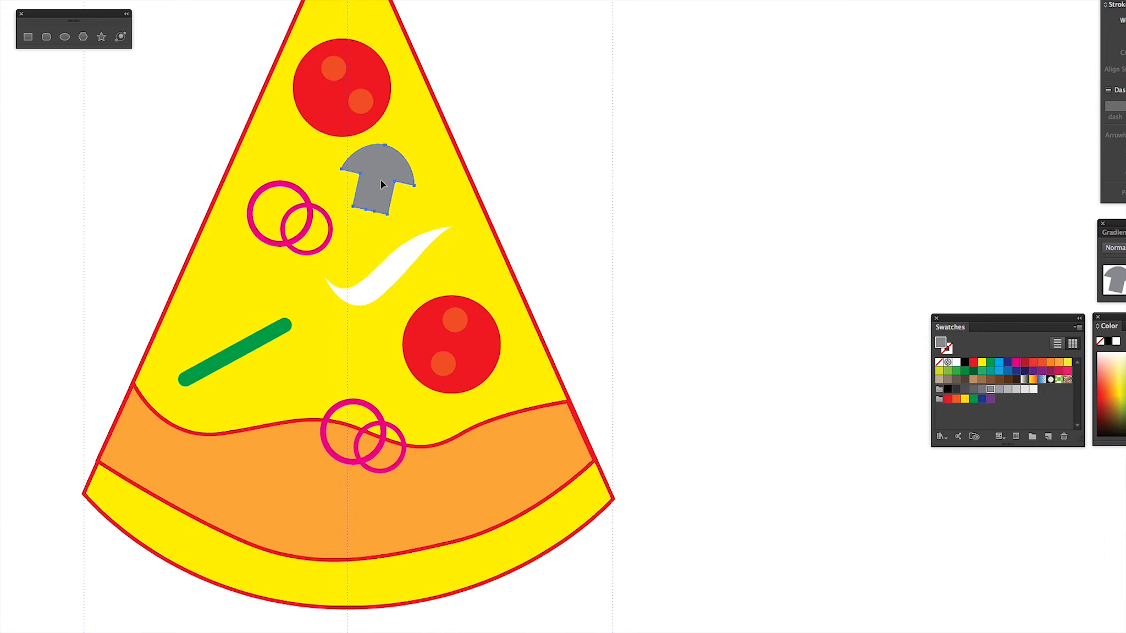
pyautogui.moveTo(383, 183); pyautogui.dragTo(325, 365)
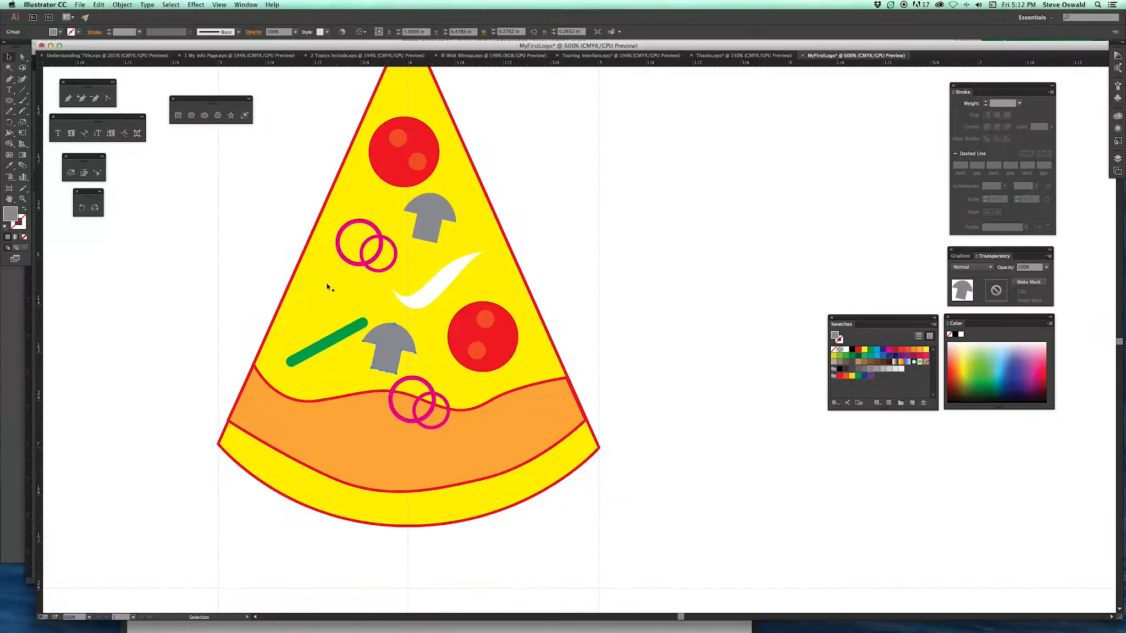
pyautogui.click(9, 122)
pyautogui.moveTo(455, 291); pyautogui.dragTo(424, 292)
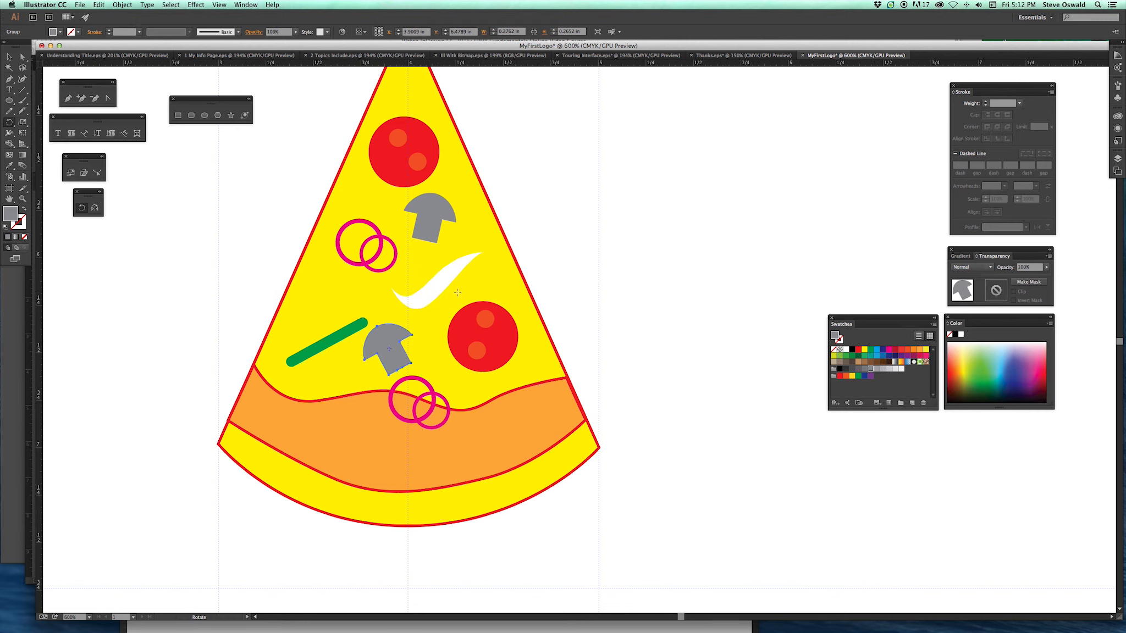
# Select all the pizza slice artwork, including crust and toppings, and group it into one object.
pyautogui.keyDown('alt'); pyautogui.keyDown('super'); pyautogui.click(434, 343); pyautogui.keyUp('super'); pyautogui.keyUp('alt')
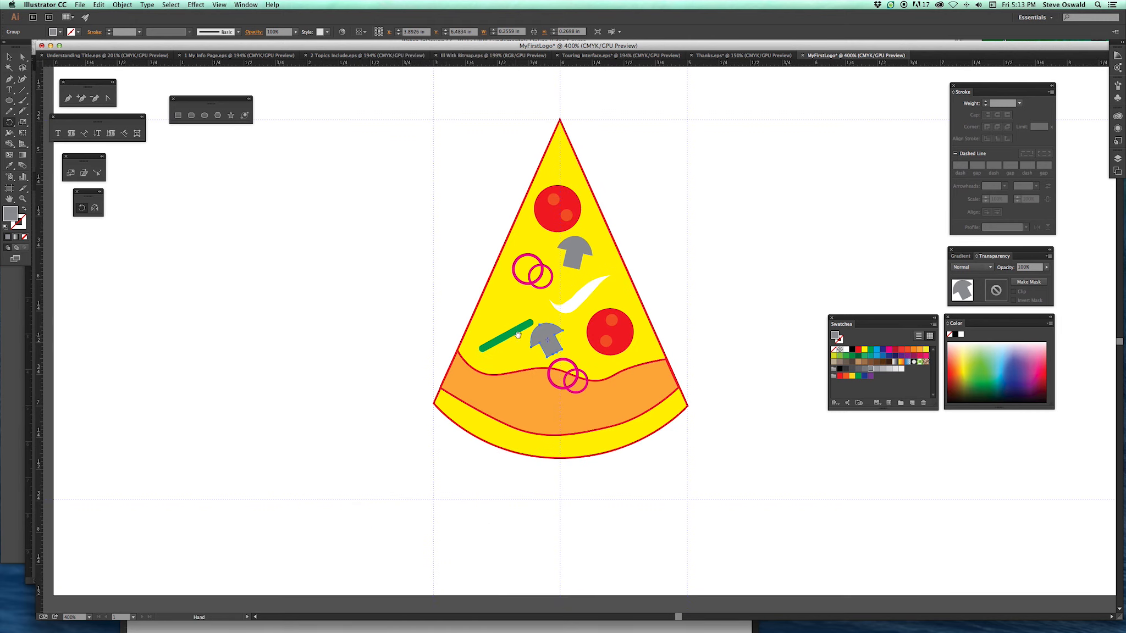
pyautogui.moveTo(573, 330); pyautogui.dragTo(473, 362)
pyautogui.click(8, 57)
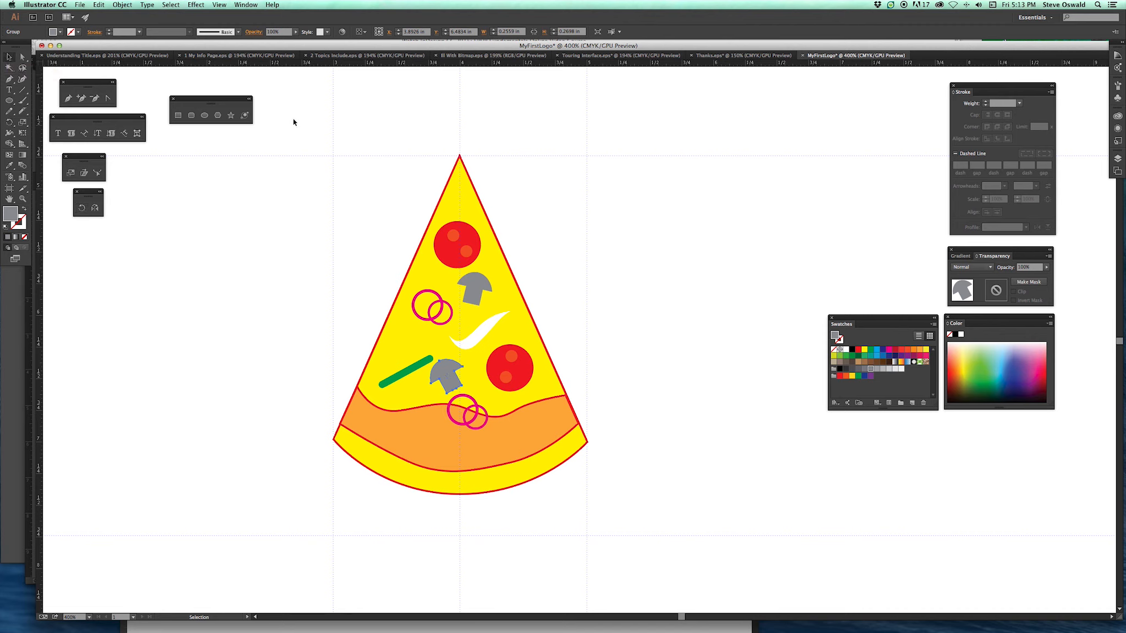
pyautogui.moveTo(293, 122); pyautogui.dragTo(675, 535)
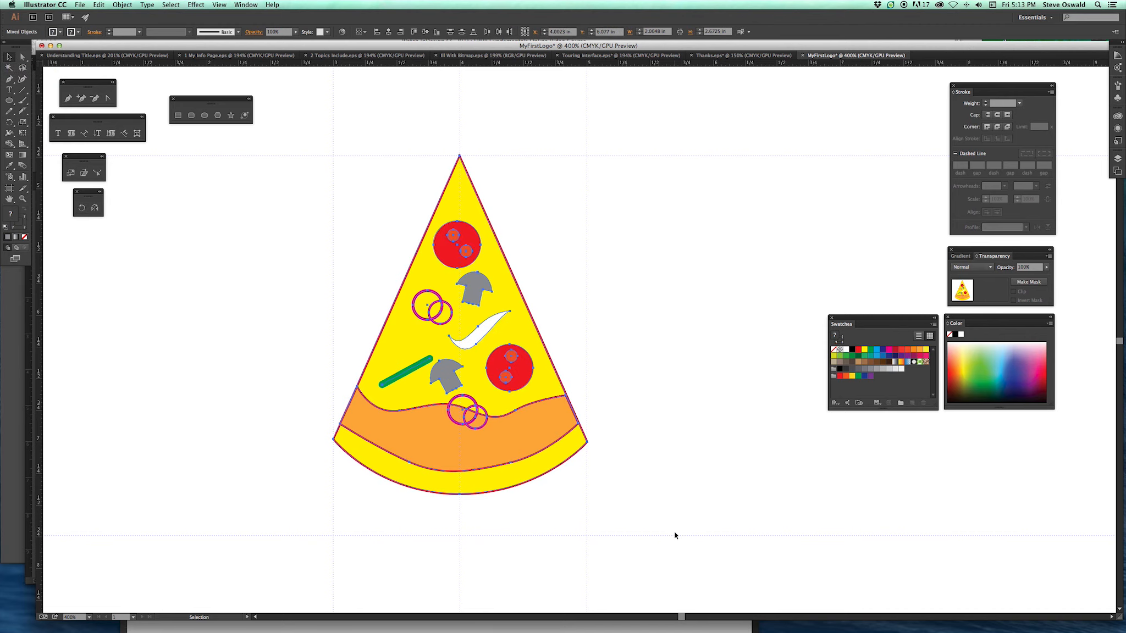
pyautogui.click(122, 5)
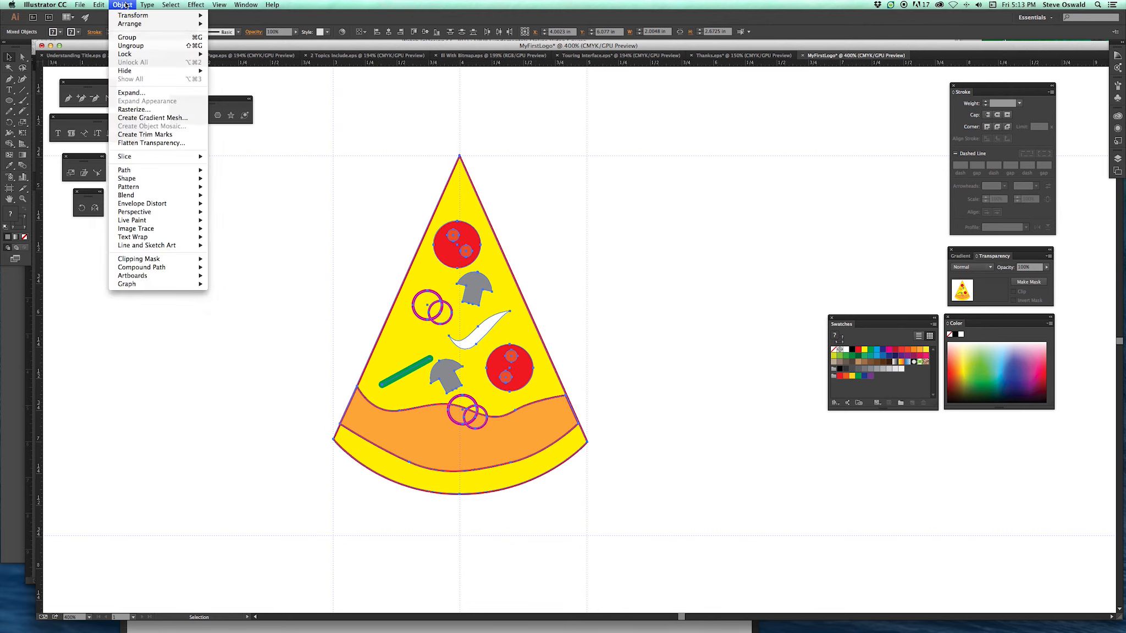
pyautogui.click(128, 38)
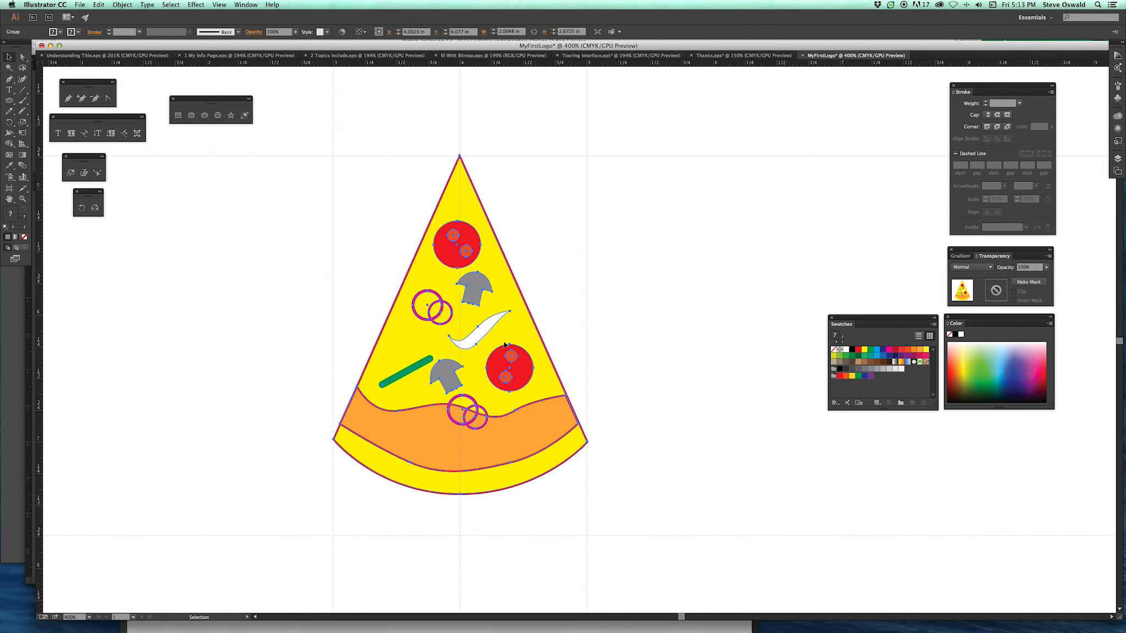
# Try rotating the grouped slice clockwise around its centre so the tip points left, and undo the rotation.
pyautogui.press('super+shift+a')
pyautogui.moveTo(510, 377); pyautogui.dragTo(475, 365)
pyautogui.press('super+z')
pyautogui.press('r')
pyautogui.moveTo(329, 331); pyautogui.dragTo(483, 310)
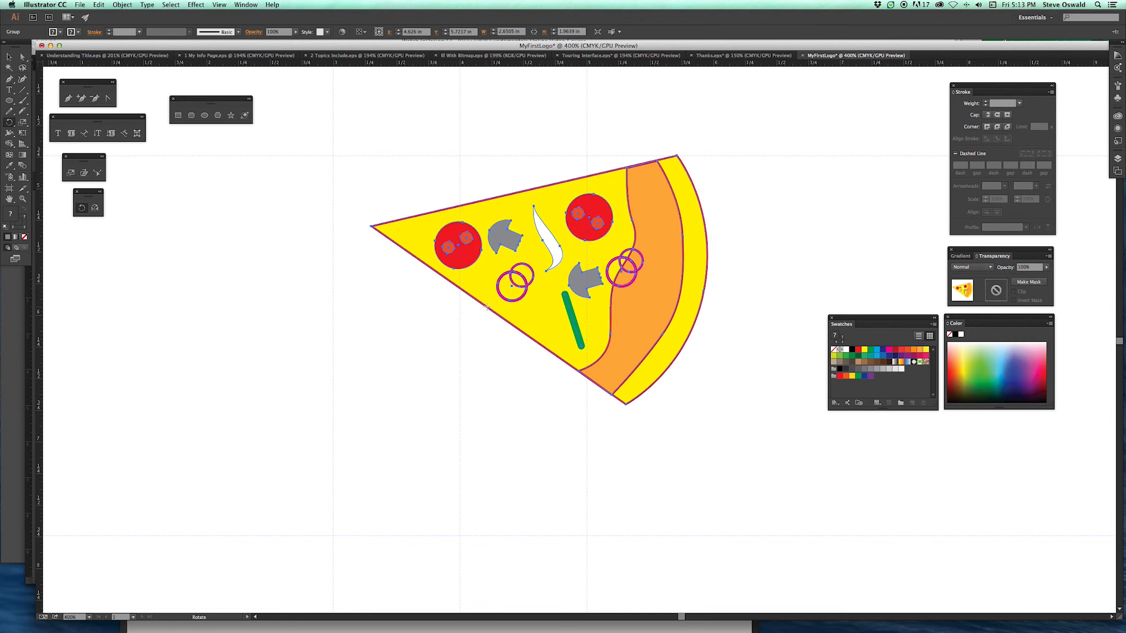
pyautogui.press('v')
pyautogui.press('super+z')
# Try building a full pizza by copying the slice rotated clockwise about its tip and repeating the transformation around the circle.
pyautogui.press('r')
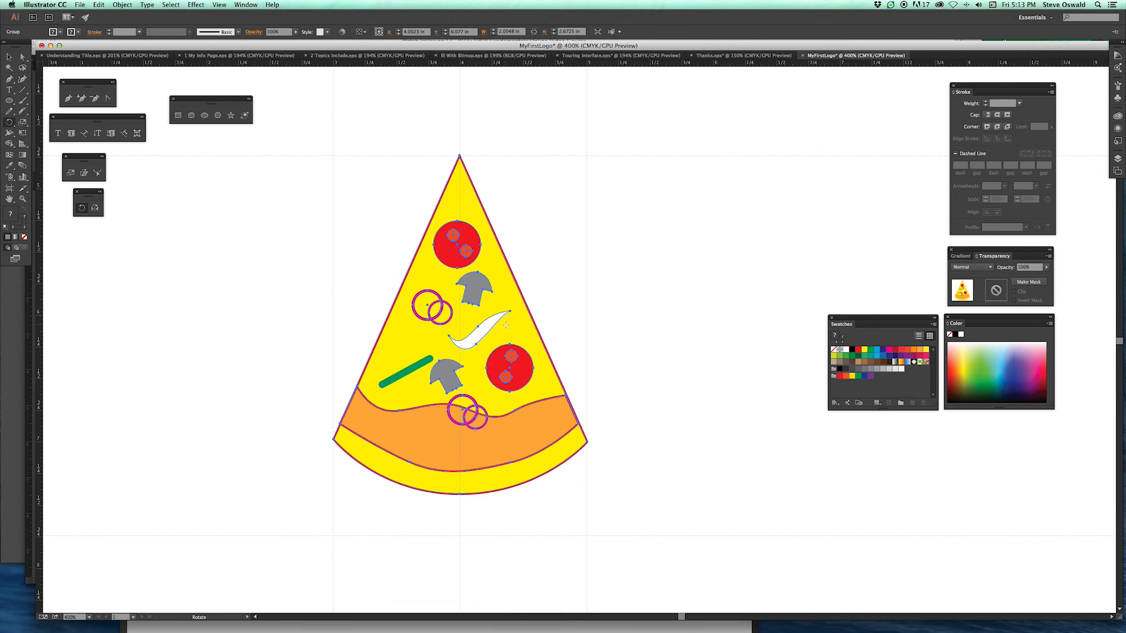
pyautogui.scroll(1, 505, 325)
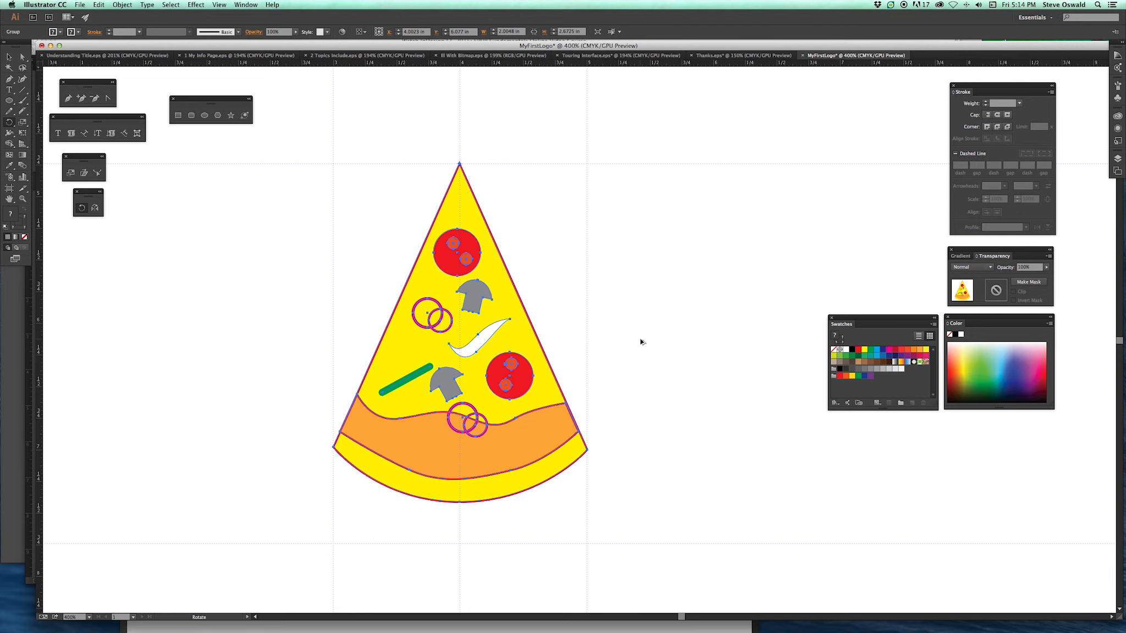
pyautogui.moveTo(653, 384); pyautogui.dragTo(432, 413)
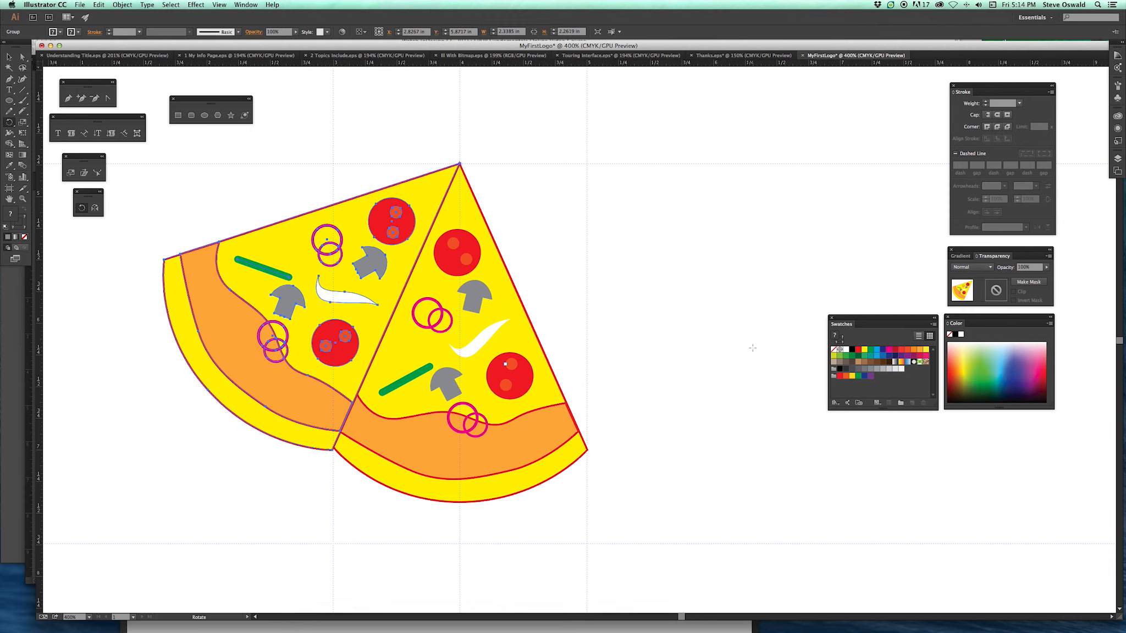
pyautogui.press('v')
pyautogui.press('super+d')
pyautogui.press('super+d')
pyautogui.press('super+d')
pyautogui.press('super+d')
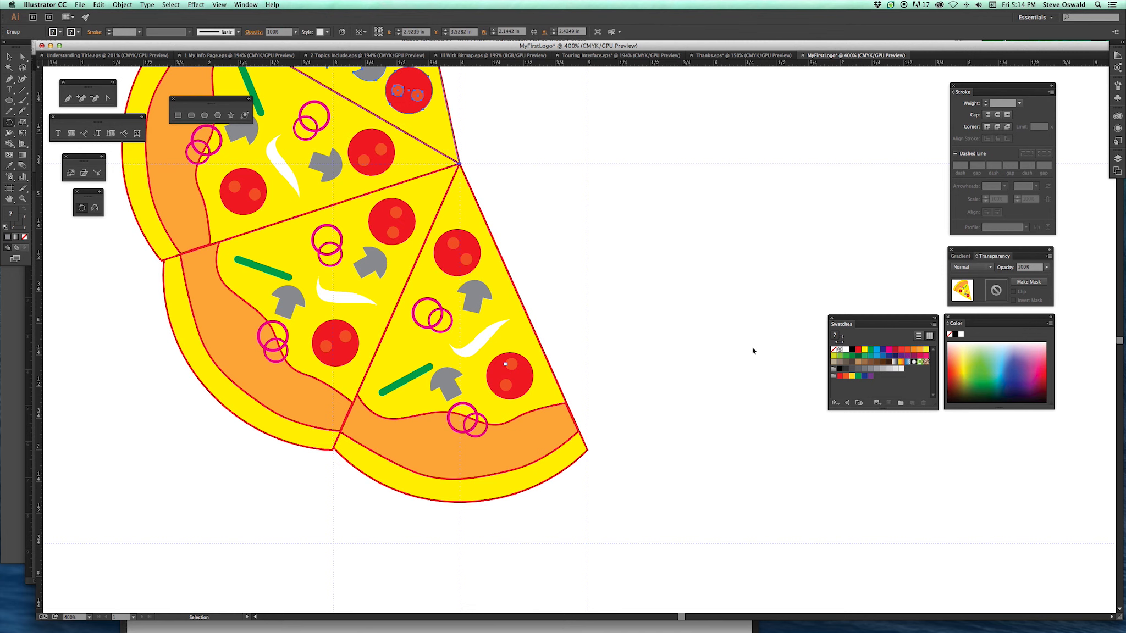
pyautogui.press('super+d')
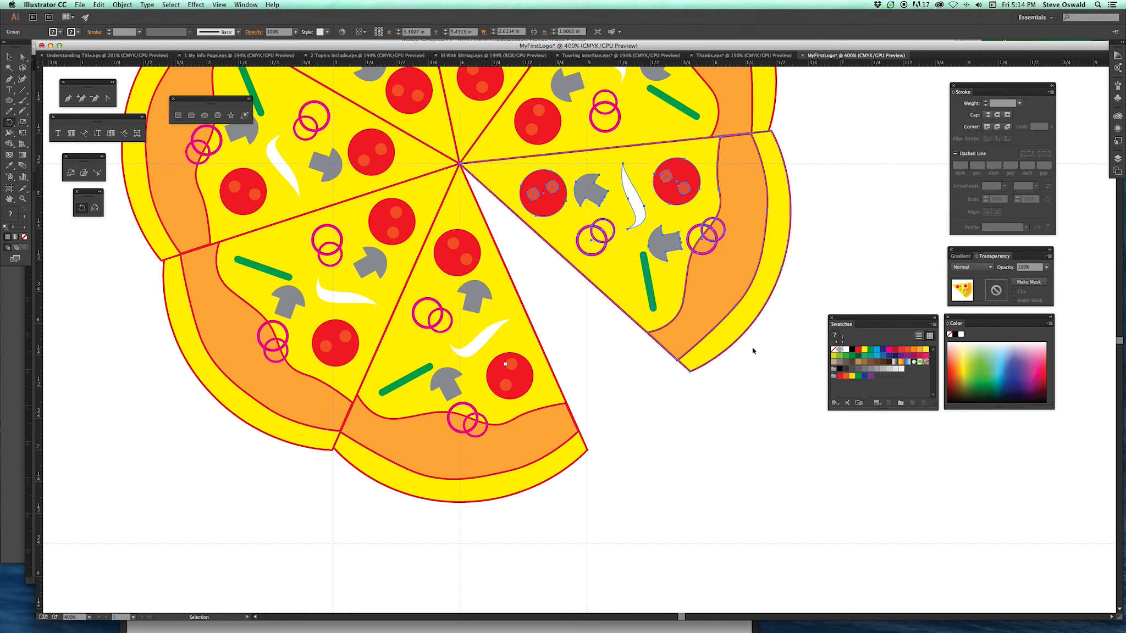
pyautogui.press('super+d')
pyautogui.press('r')
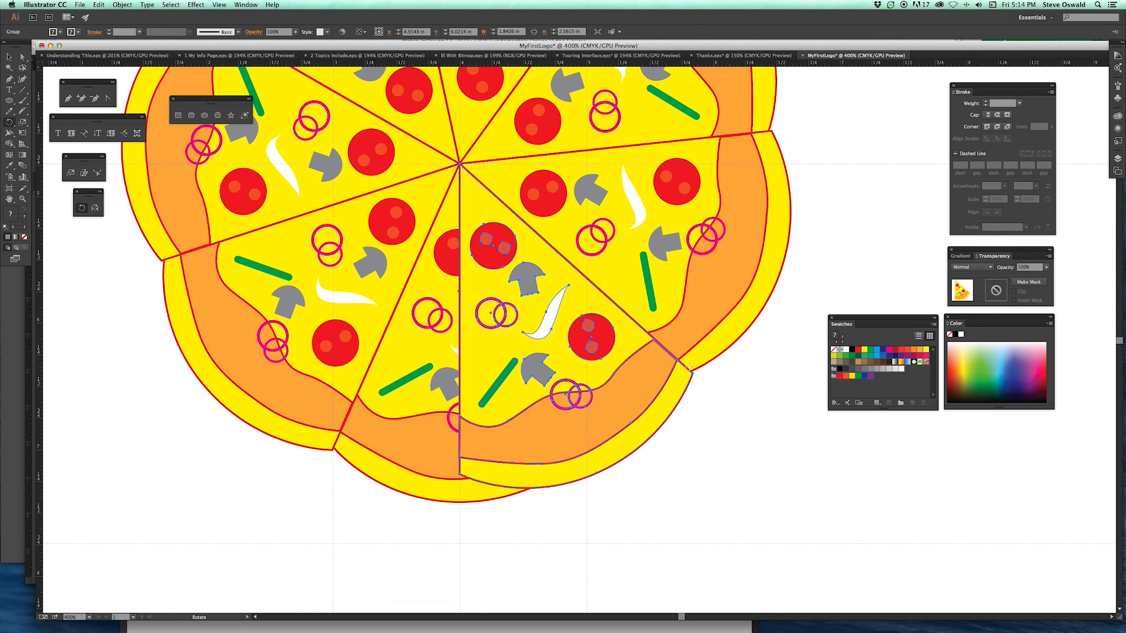
# Undo all the rotated slice copies back to the single original slice.
pyautogui.press('super+z')
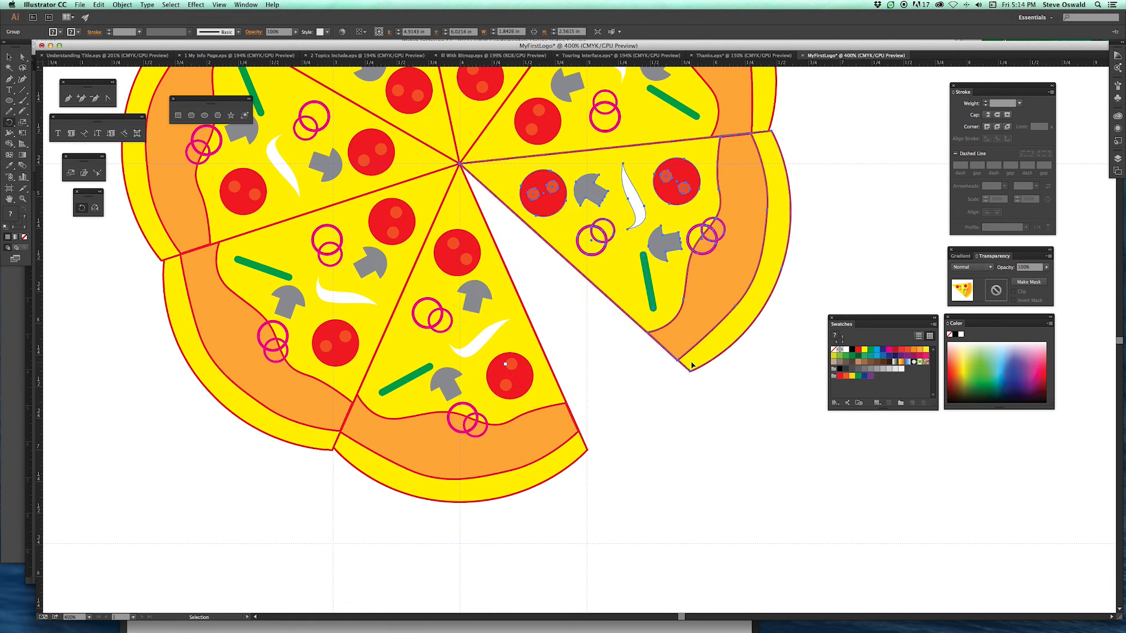
pyautogui.press('super+z')
pyautogui.press('super+z')
pyautogui.press('super+z')
pyautogui.press('super+z')
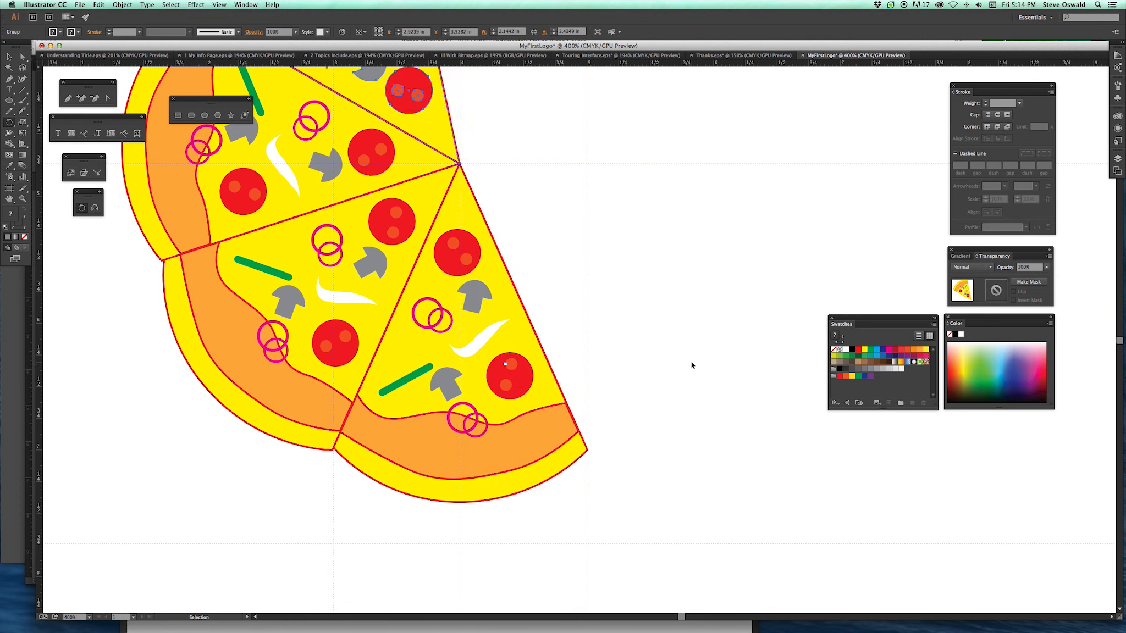
pyautogui.press('super+z')
pyautogui.press('super+z')
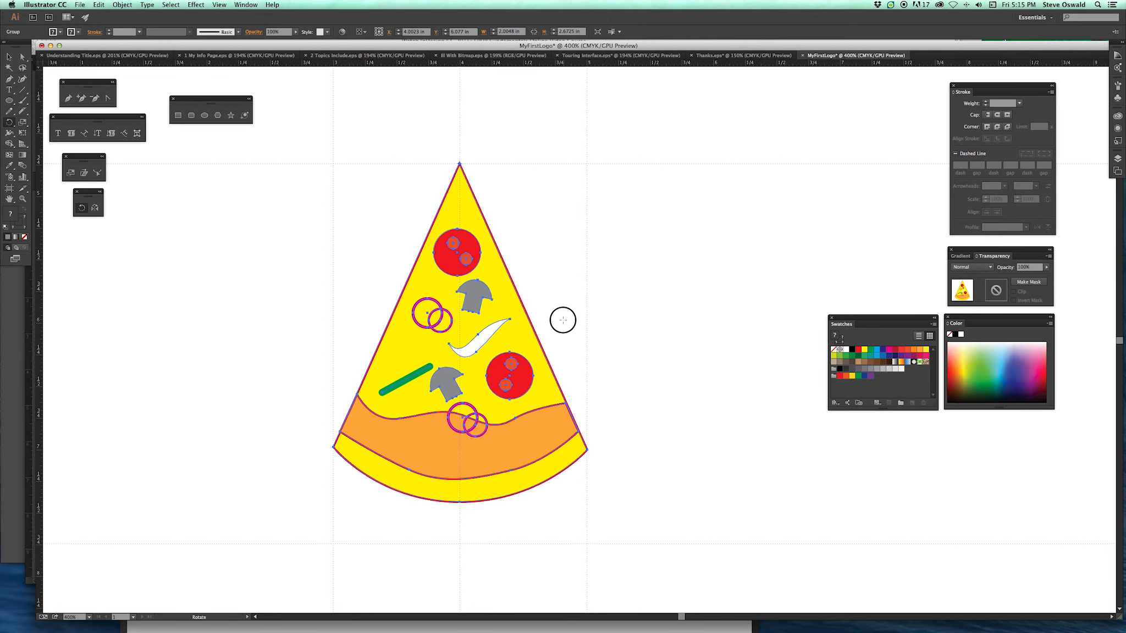
# Copy the slice rotated clockwise about its tip, slightly overlapping the original, and repeat the transformation six times to complete an eight-slice pizza.
pyautogui.moveTo(530, 319); pyautogui.dragTo(428, 322)
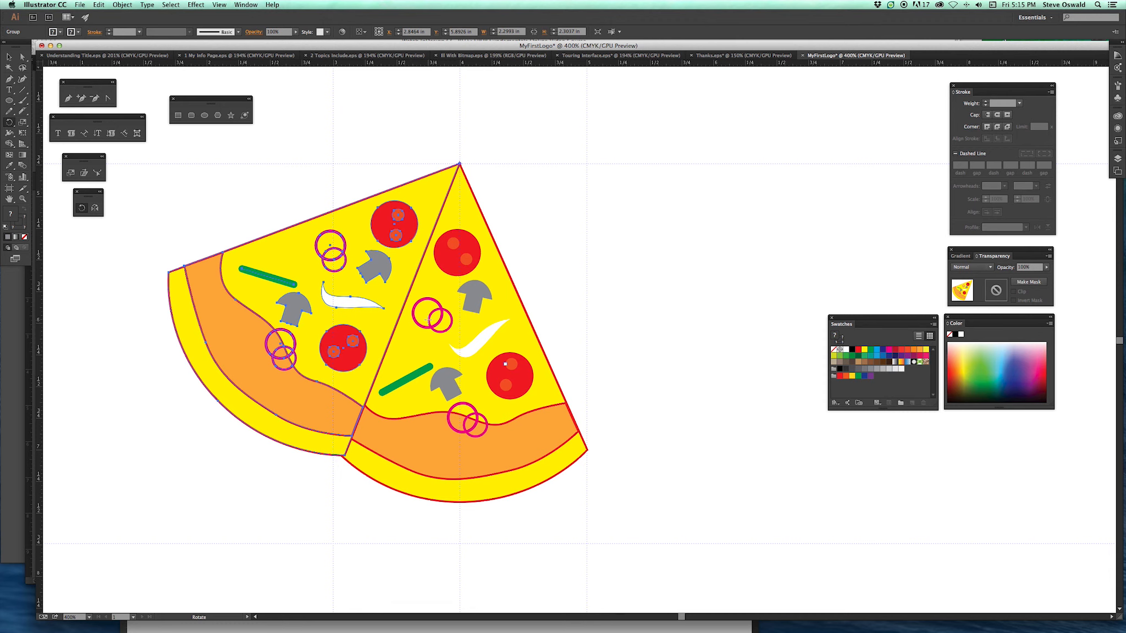
pyautogui.press('super+d')
pyautogui.press('super+d')
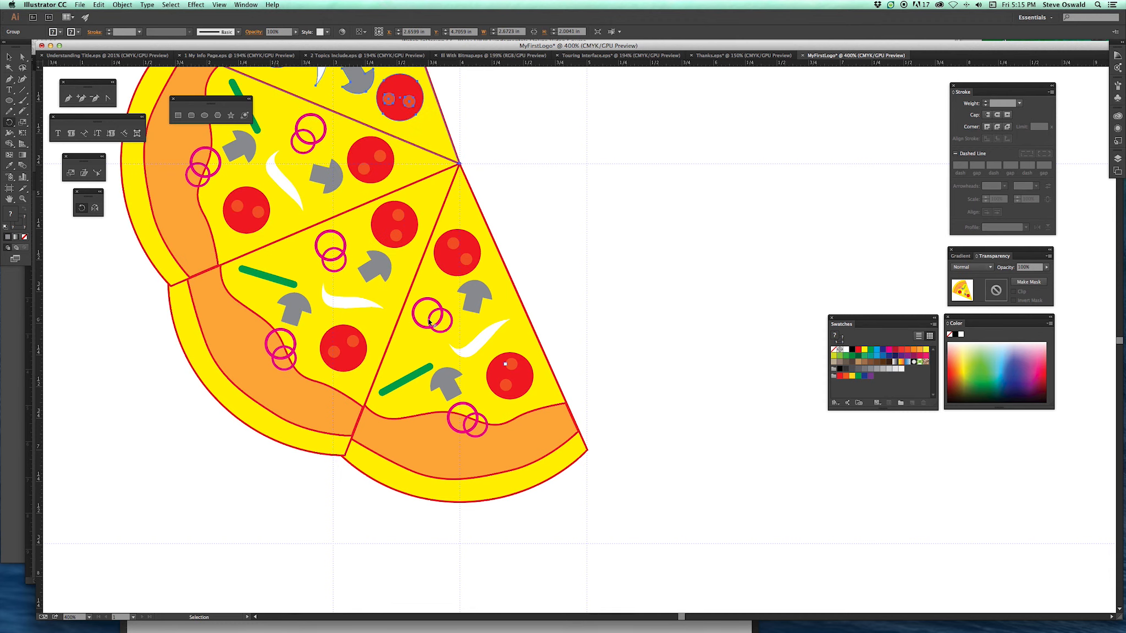
pyautogui.press('super+d')
pyautogui.press('super+d')
pyautogui.press('super+d')
pyautogui.press('super+d')
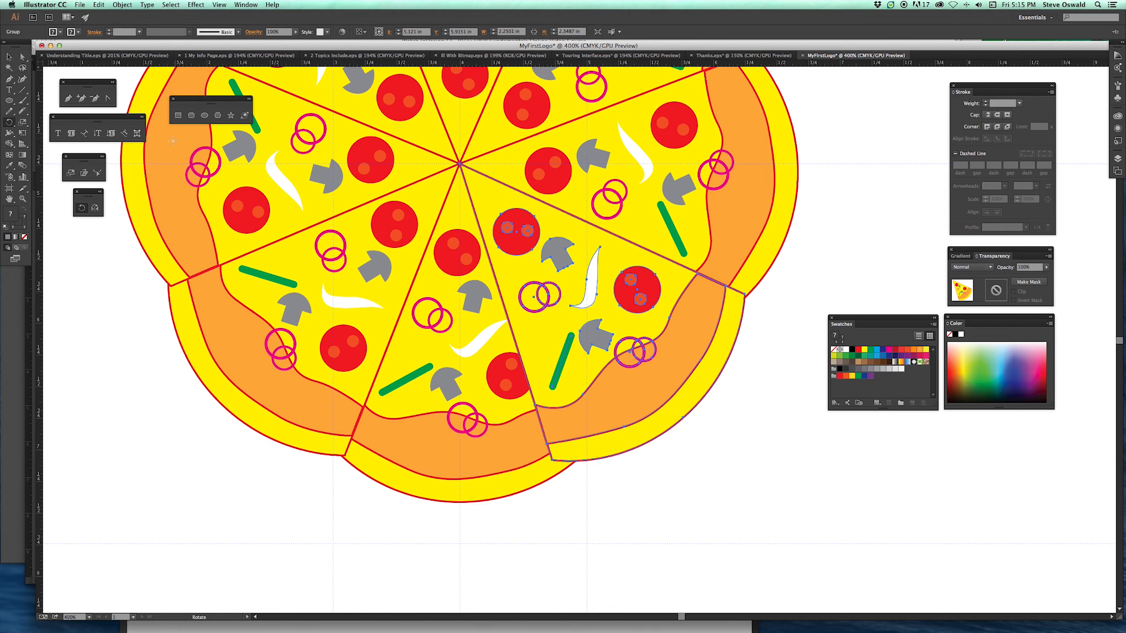
# Pull the lower-right slice diagonally down and outward so that it sits apart from the rest of the pizza.
pyautogui.click(10, 58)
pyautogui.press('super+minus')
pyautogui.moveTo(606, 251); pyautogui.dragTo(276, 397)
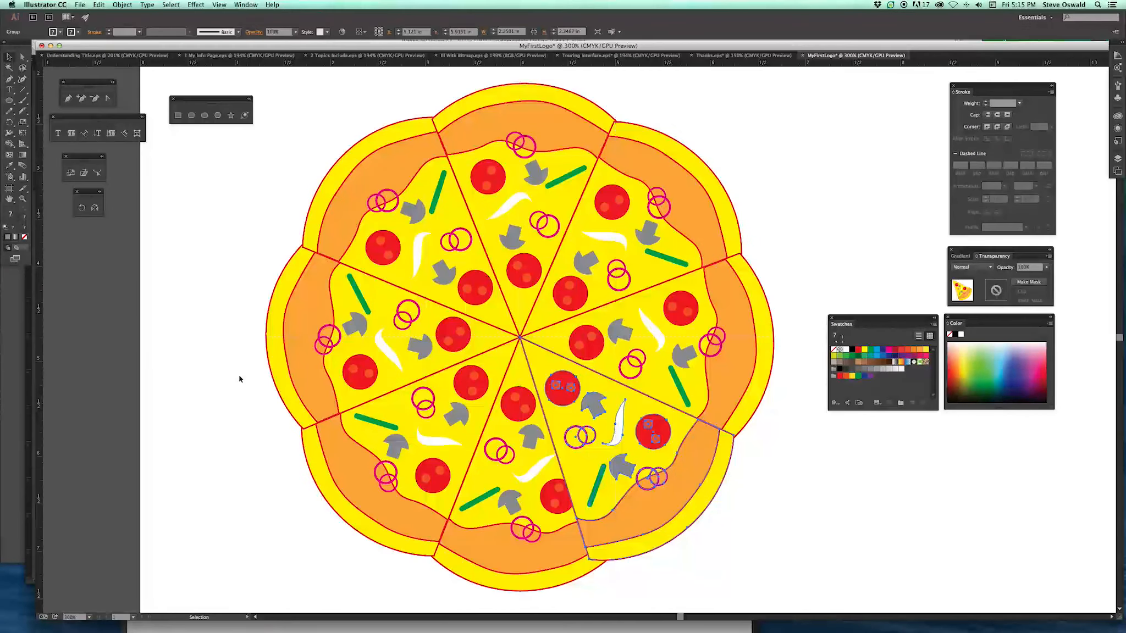
pyautogui.moveTo(537, 358); pyautogui.dragTo(597, 420)
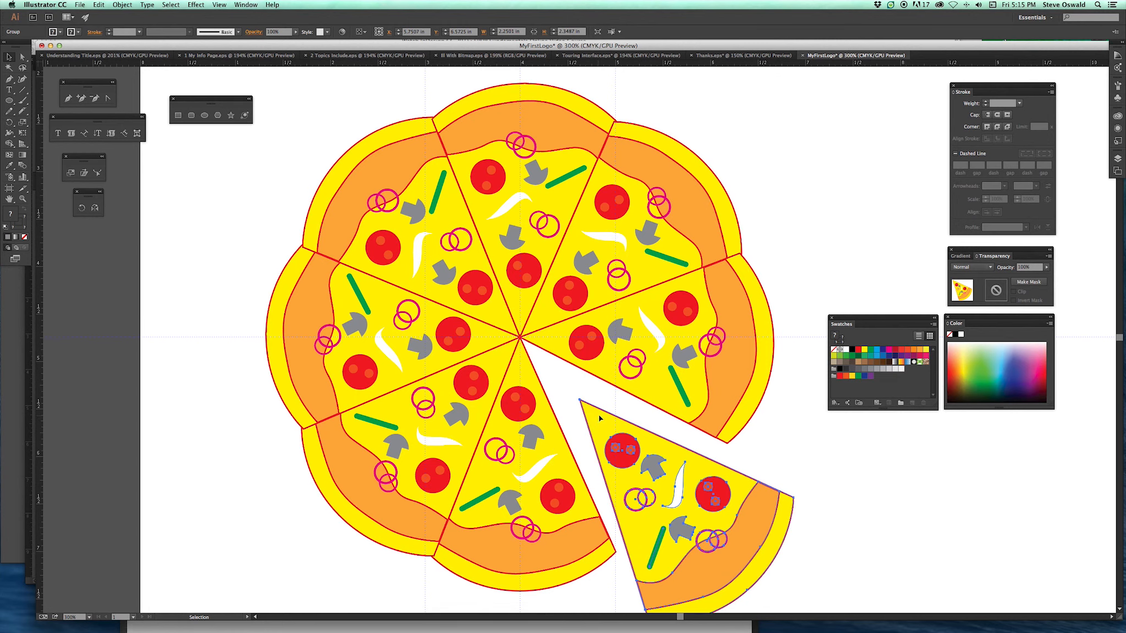
pyautogui.moveTo(613, 431); pyautogui.dragTo(587, 401)
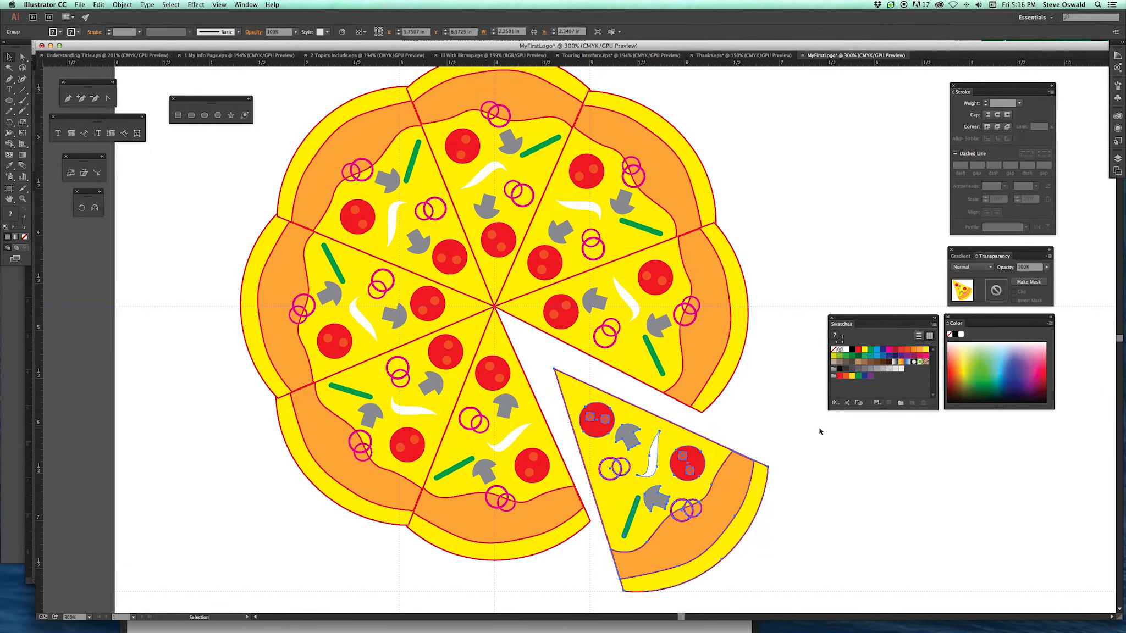
# Draw a rectangle about 3.59 in wide and 0.97 in high across the pizza's left middle and fill it dark blue.
pyautogui.click(84, 174)
pyautogui.click(178, 115)
pyautogui.moveTo(192, 278); pyautogui.dragTo(533, 370)
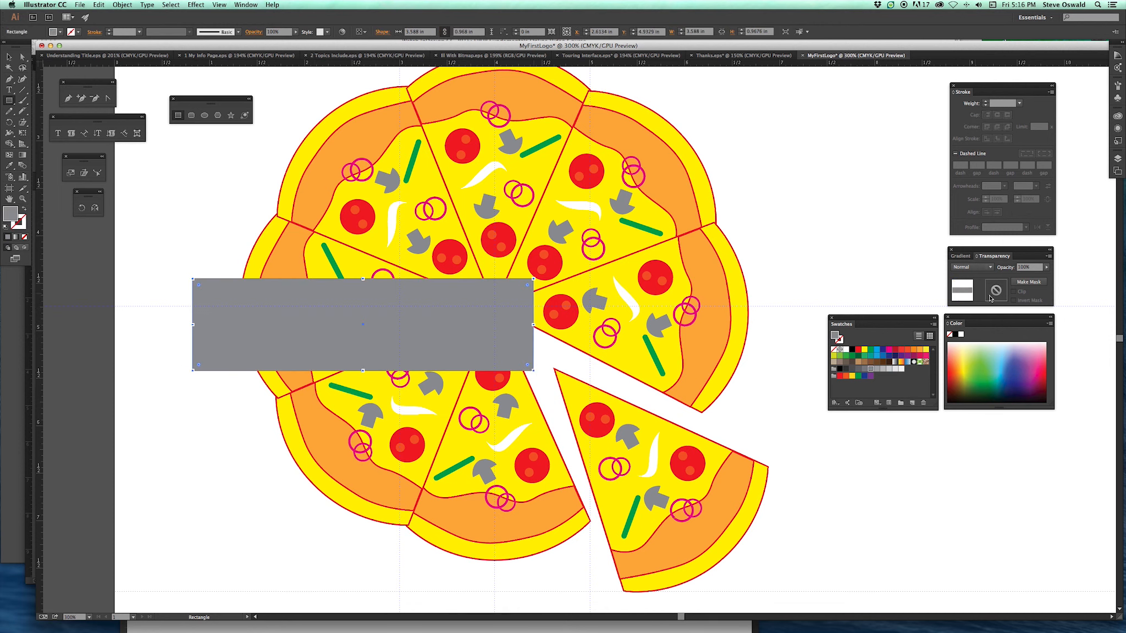
pyautogui.click(888, 356)
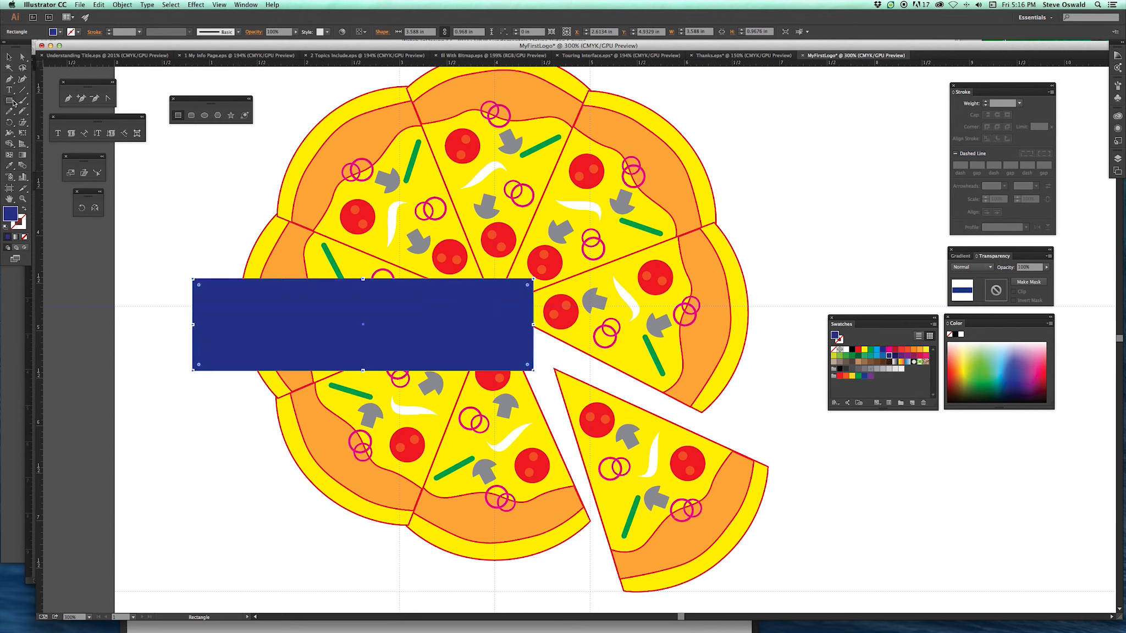
# Shear the blue rectangle horizontally into a parallelogram with its upper edge shifted left and lower edge shifted right.
pyautogui.click(9, 57)
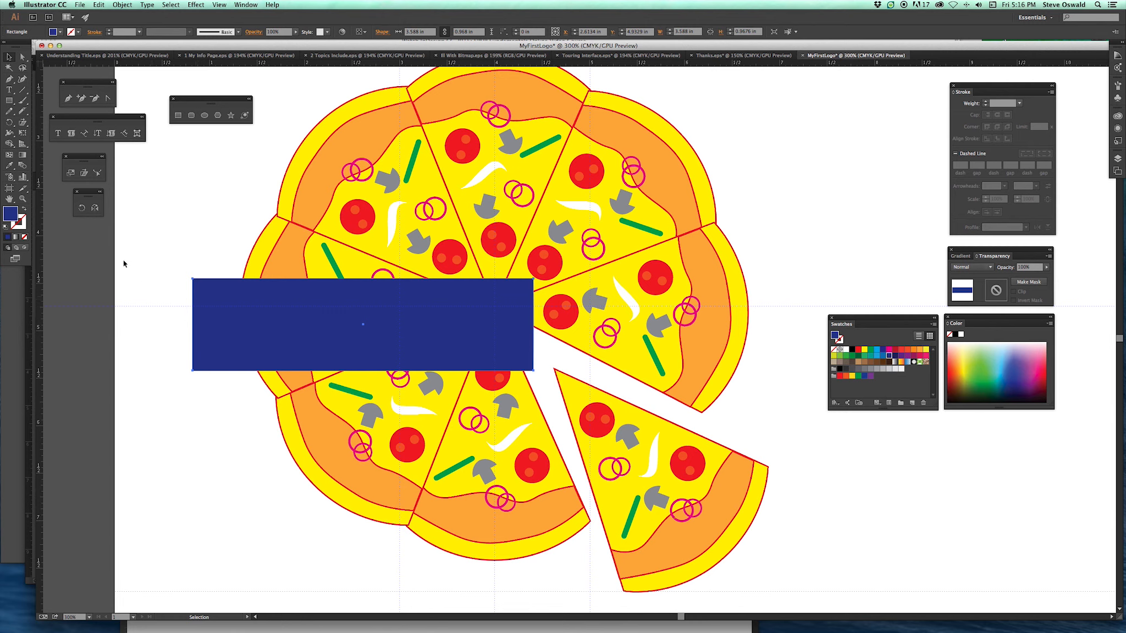
pyautogui.click(84, 174)
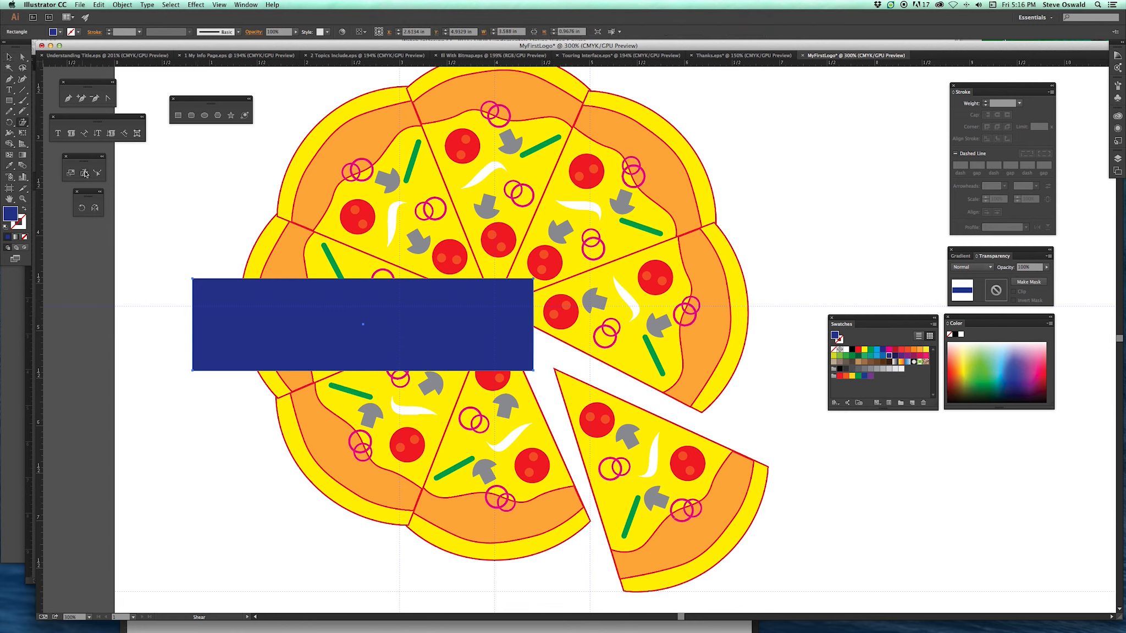
pyautogui.click(348, 260)
pyautogui.moveTo(349, 260); pyautogui.dragTo(284, 254)
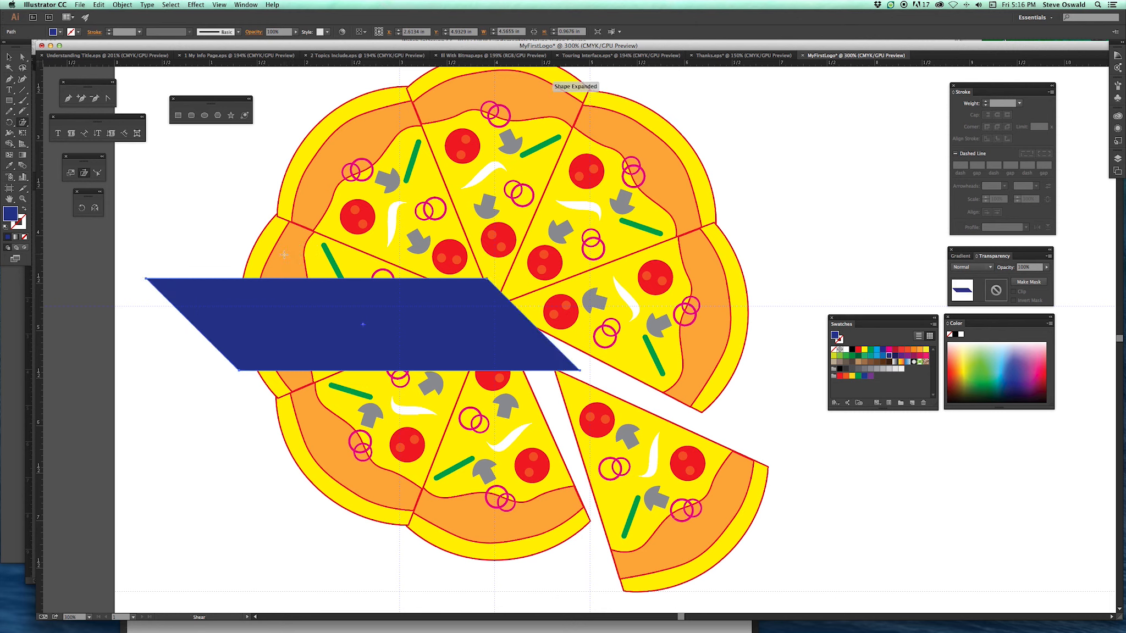
# Make a vertically reflected copy of the blue parallelogram and move it right so the overlapping shapes form a trapezoid banner.
pyautogui.doubleClick(95, 209)
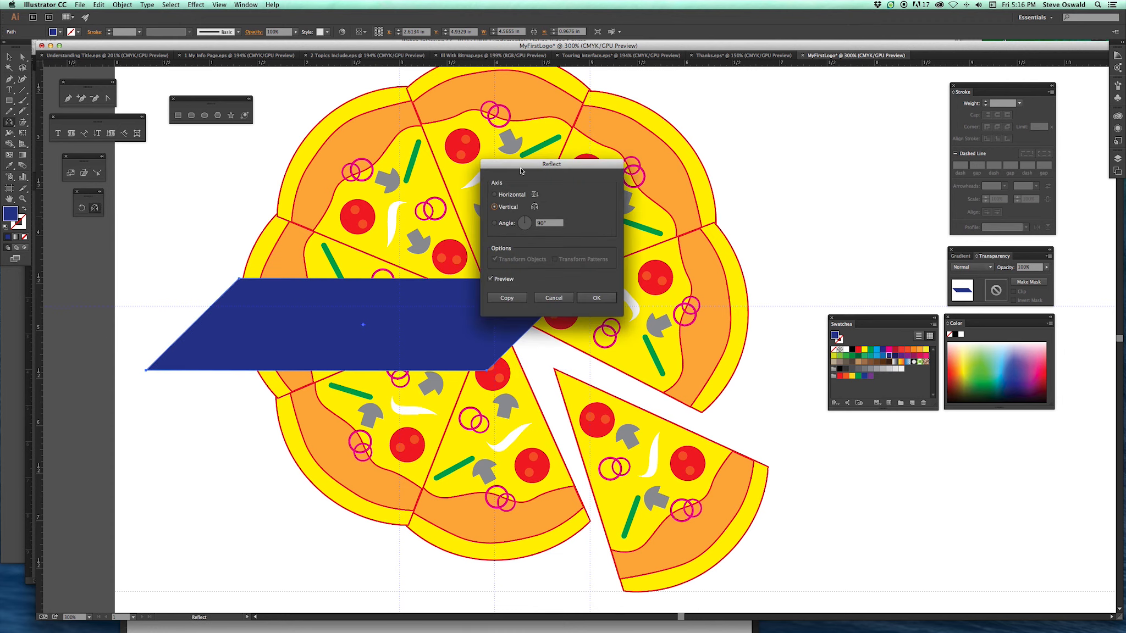
pyautogui.moveTo(520, 169); pyautogui.dragTo(698, 152)
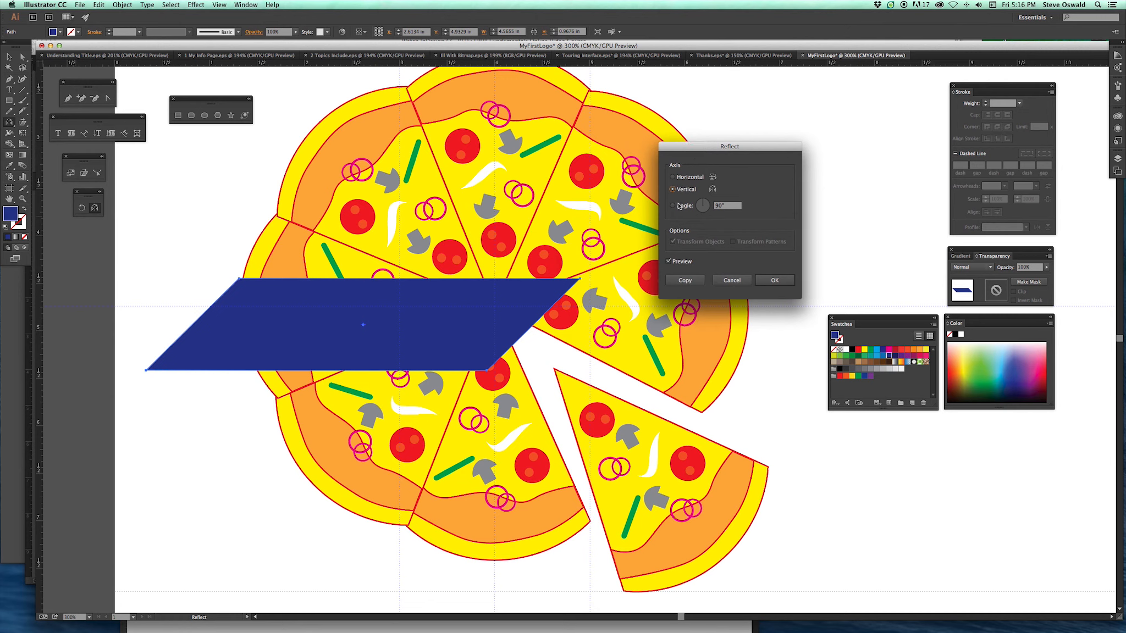
pyautogui.click(685, 280)
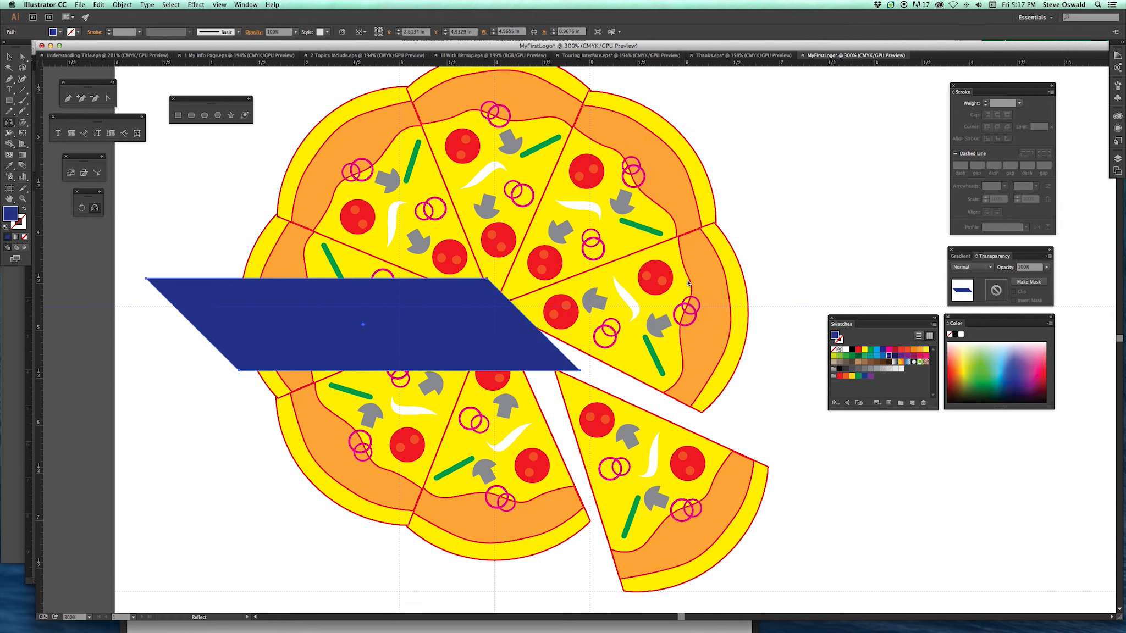
pyautogui.click(9, 56)
pyautogui.moveTo(261, 315); pyautogui.dragTo(522, 320)
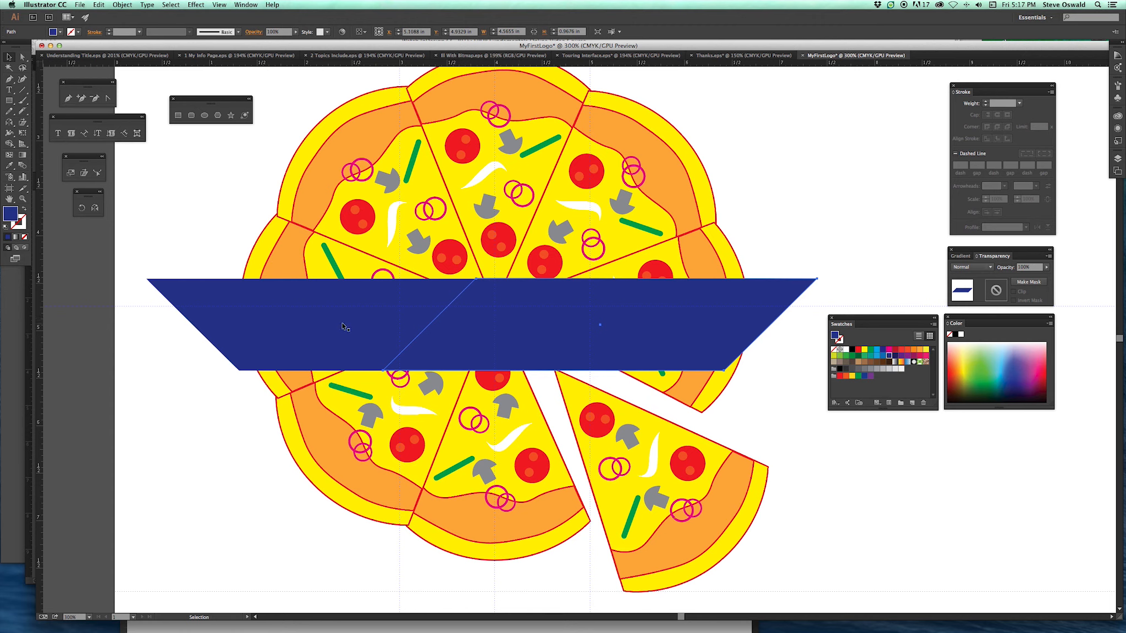
# Group the two blue parallelograms and move the banner slightly up and right to centre it over the pizza.
pyautogui.keyDown('shift'); pyautogui.click(288, 326); pyautogui.keyUp('shift')
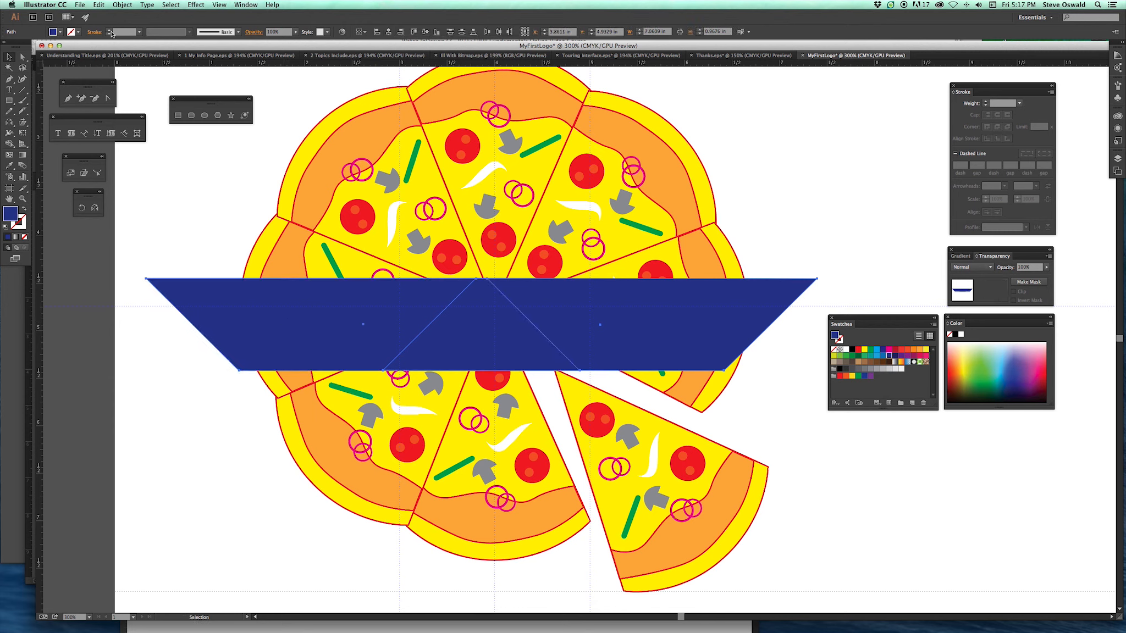
pyautogui.click(122, 5)
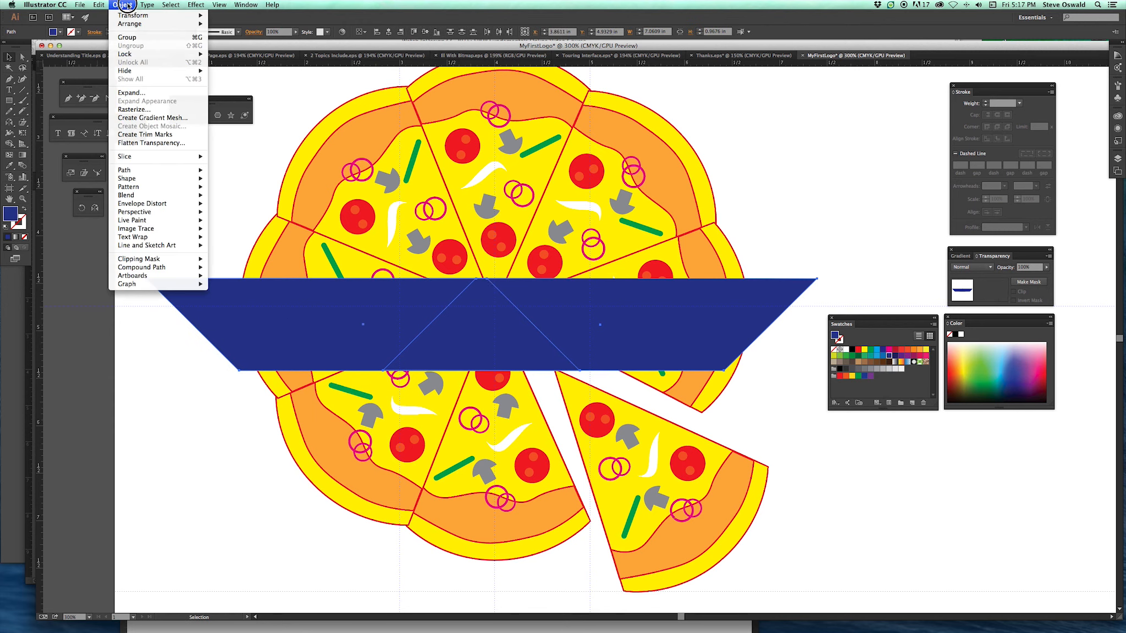
pyautogui.click(136, 39)
pyautogui.moveTo(461, 338)
pyautogui.mouseDown()
pyautogui.moveTo(488, 334)
pyautogui.moveTo(477, 339)
pyautogui.moveTo(473, 321)
pyautogui.mouseUp()
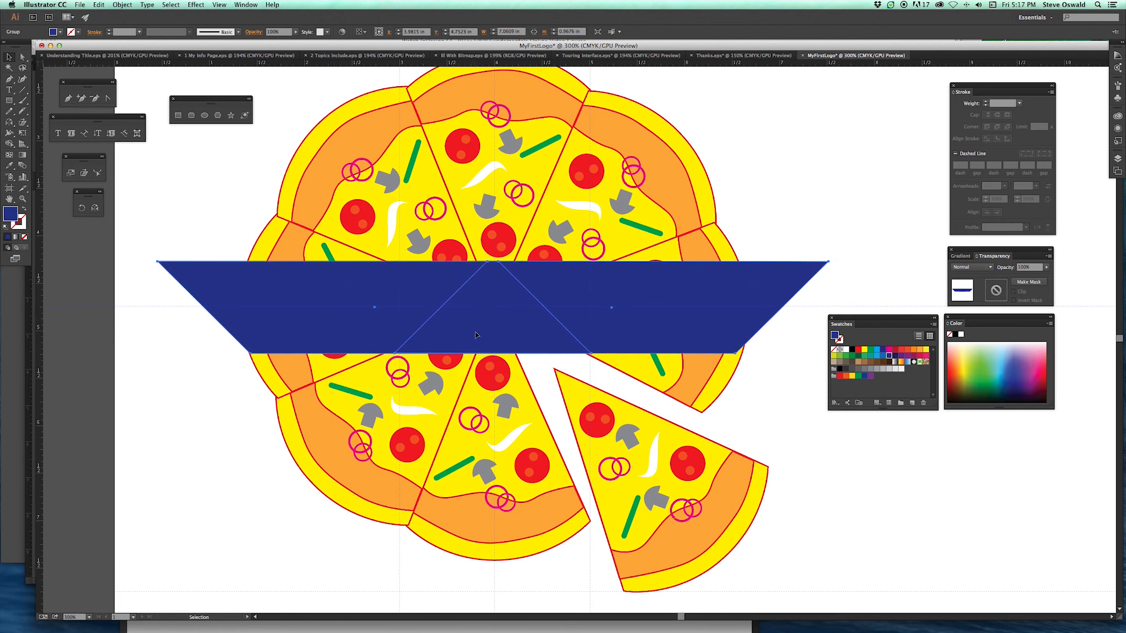
# Scale the blue banner up to about 7.46 in wide and 1.34 in high.
pyautogui.click(70, 172)
pyautogui.moveTo(144, 244); pyautogui.dragTo(171, 211)
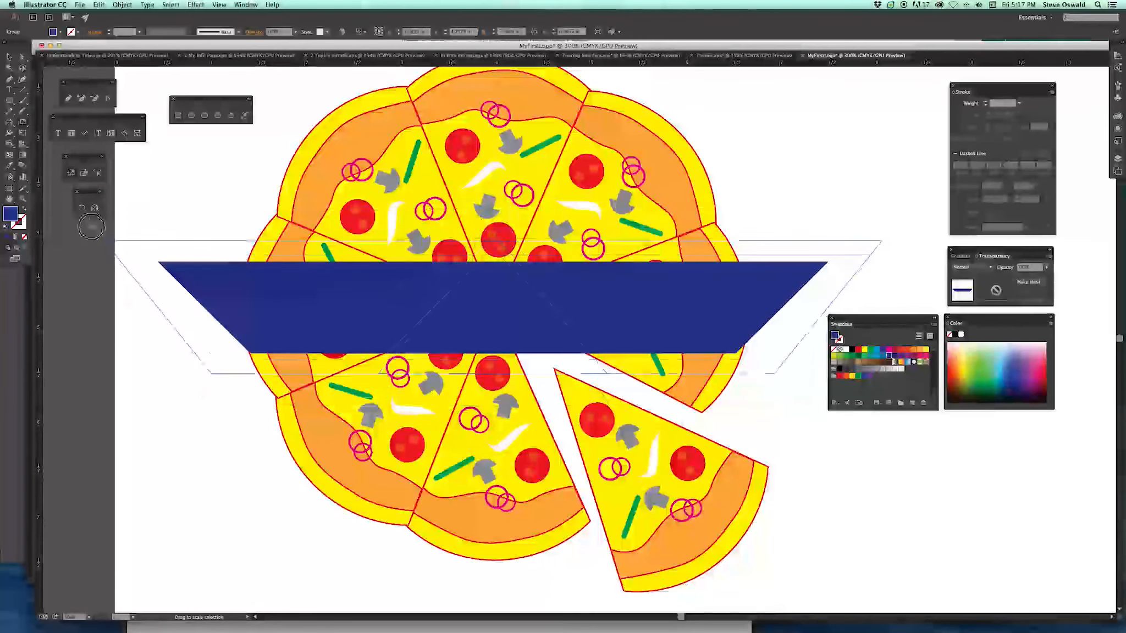
pyautogui.moveTo(142, 217)
pyautogui.mouseDown()
pyautogui.moveTo(146, 231)
pyautogui.moveTo(138, 216)
pyautogui.moveTo(133, 224)
pyautogui.moveTo(167, 236)
pyautogui.moveTo(118, 211)
pyautogui.moveTo(125, 218)
pyautogui.mouseUp()
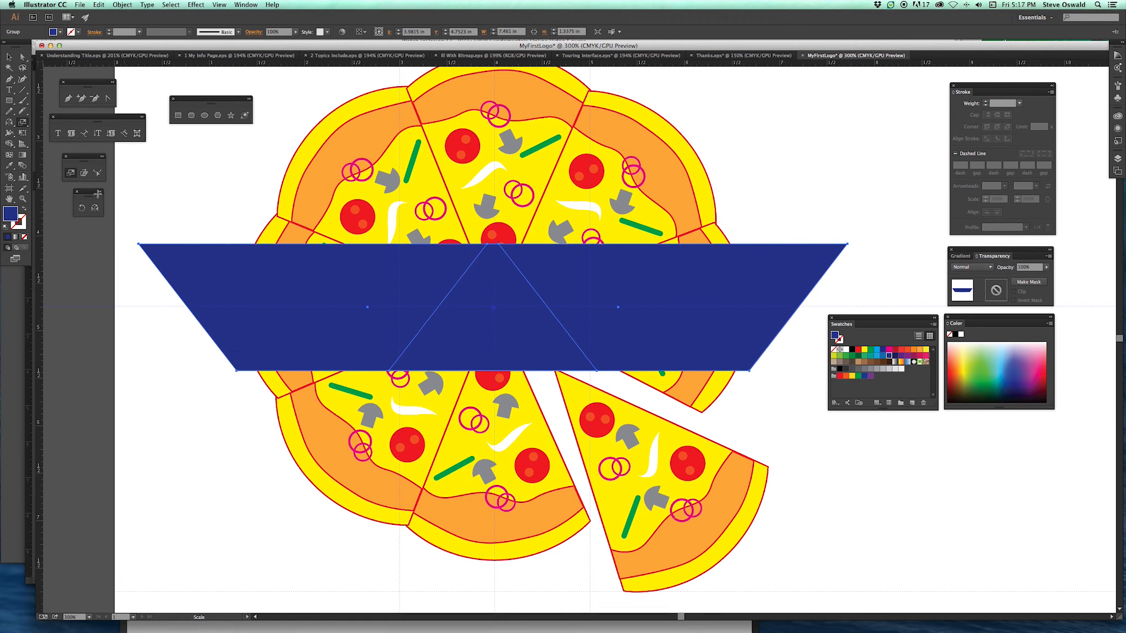
# Move the blue banner slightly down over the pizza.
pyautogui.click(9, 57)
pyautogui.moveTo(506, 313); pyautogui.dragTo(506, 326)
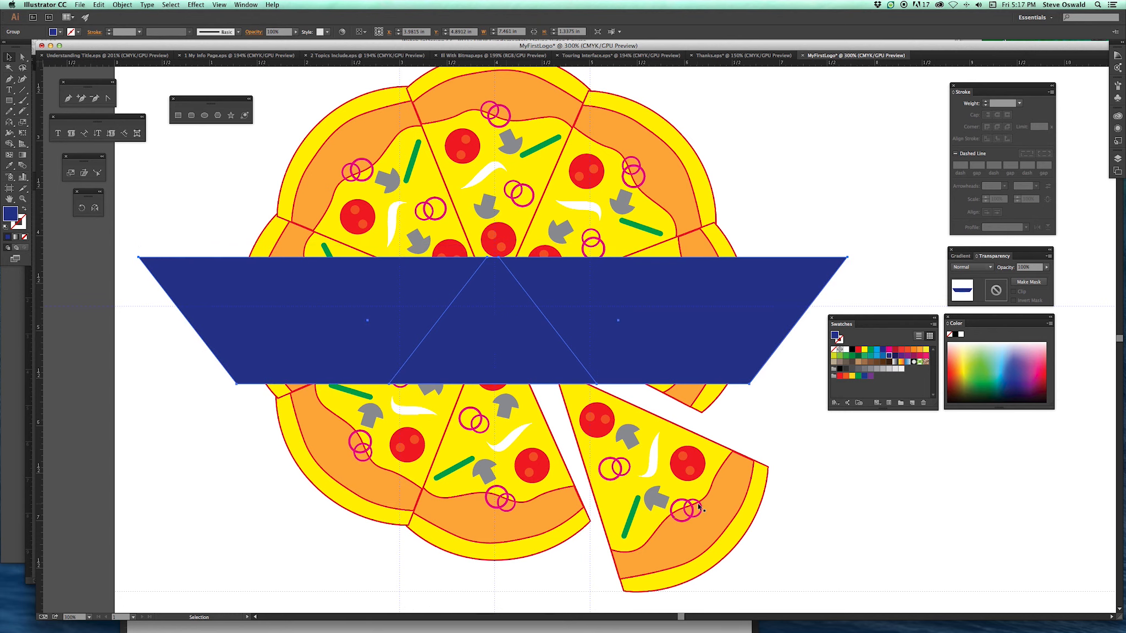
# Bring the pulled-out pizza slice in front of the banner and move it slightly up and left so its tip overlaps the banner.
pyautogui.click(654, 469)
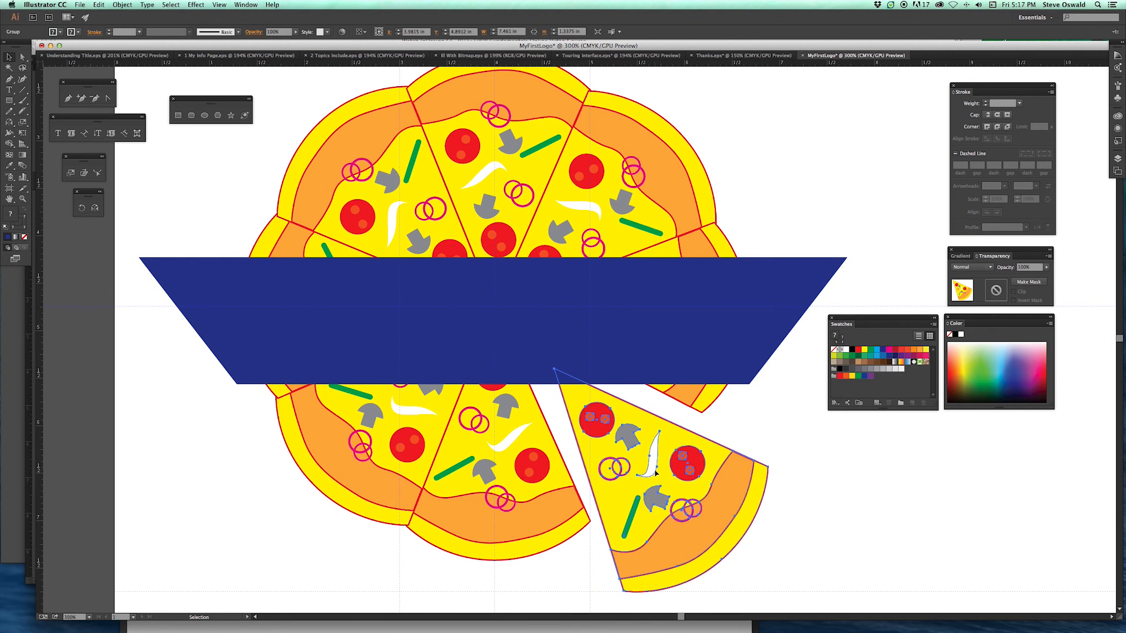
pyautogui.click(123, 6)
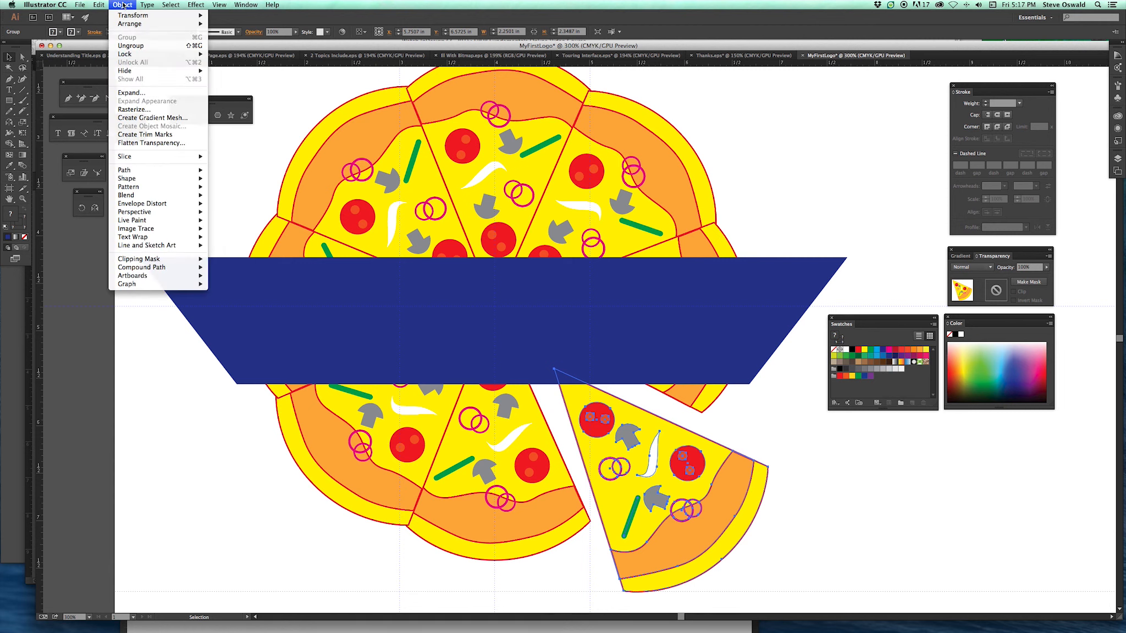
pyautogui.moveTo(136, 24)
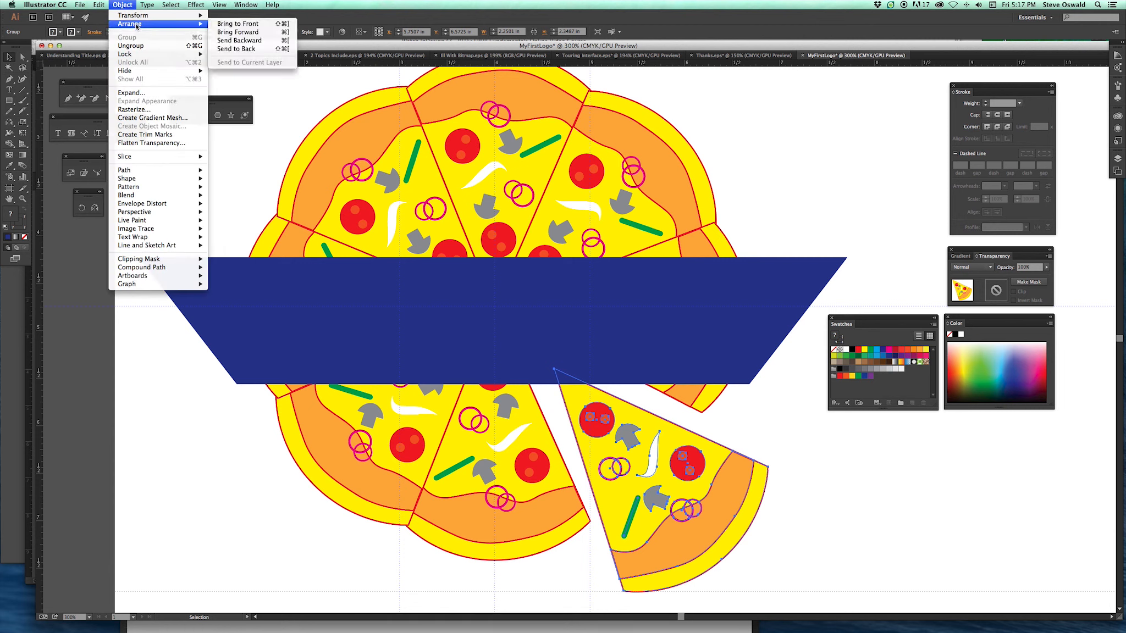
pyautogui.click(243, 25)
pyautogui.moveTo(677, 498); pyautogui.dragTo(678, 484)
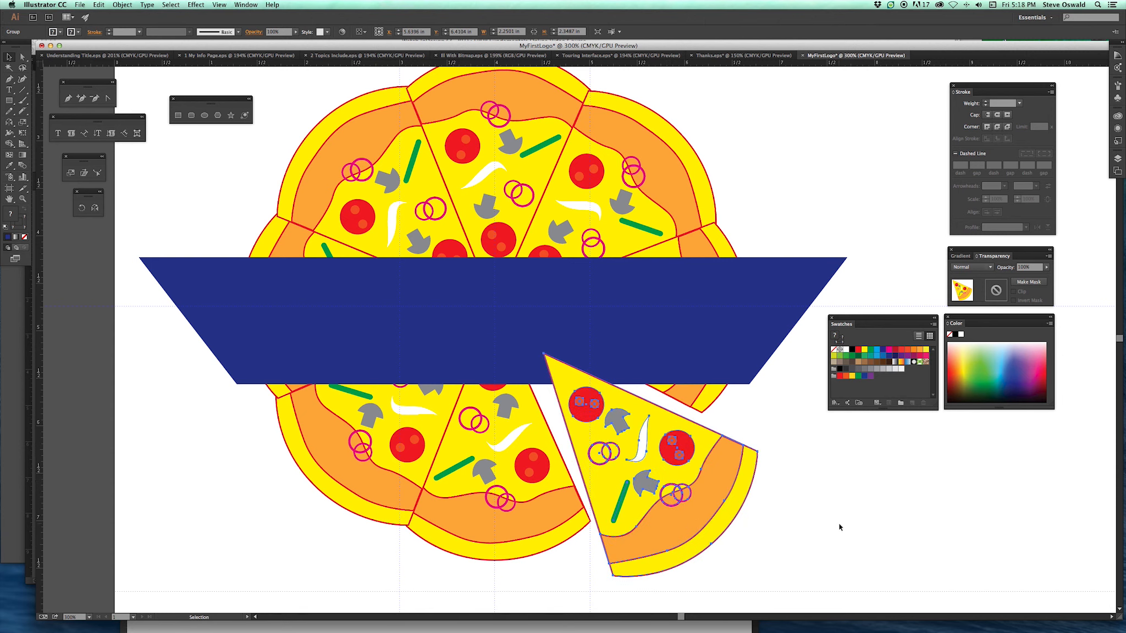
# Add the point text "PIZZA" in the empty area above the pizza, on the vertical centre guide.
pyautogui.press('a')
pyautogui.press('super+0')
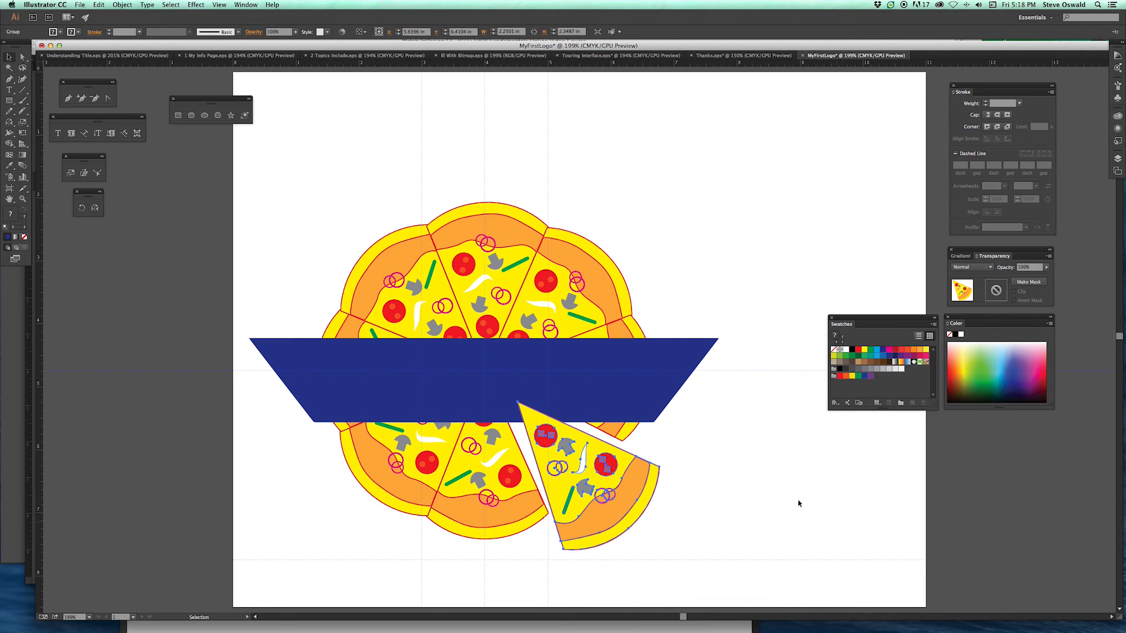
pyautogui.click(10, 90)
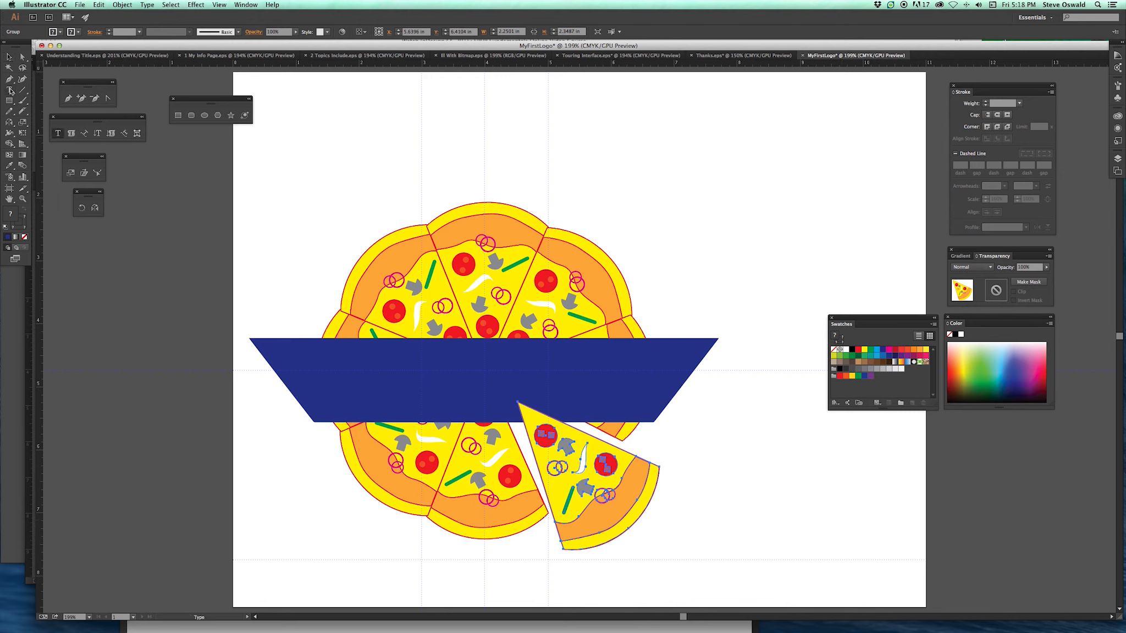
pyautogui.click(484, 149)
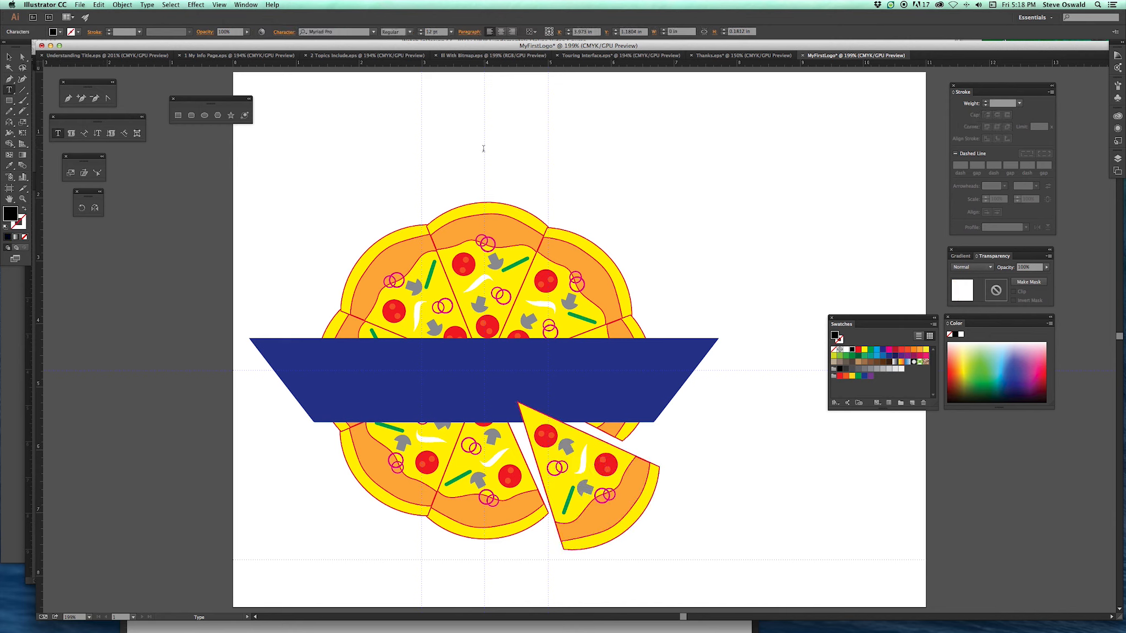
pyautogui.write('PIZZA')
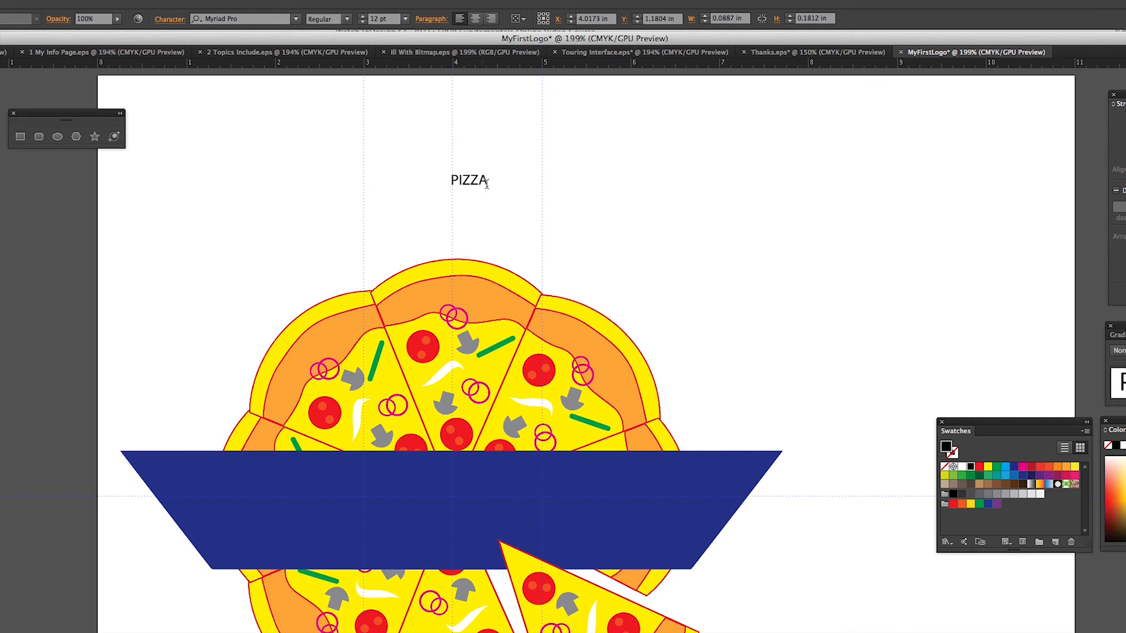
# Set the PIZZA text's font size to 36 pt and centre-align it.
pyautogui.moveTo(487, 182); pyautogui.dragTo(433, 177)
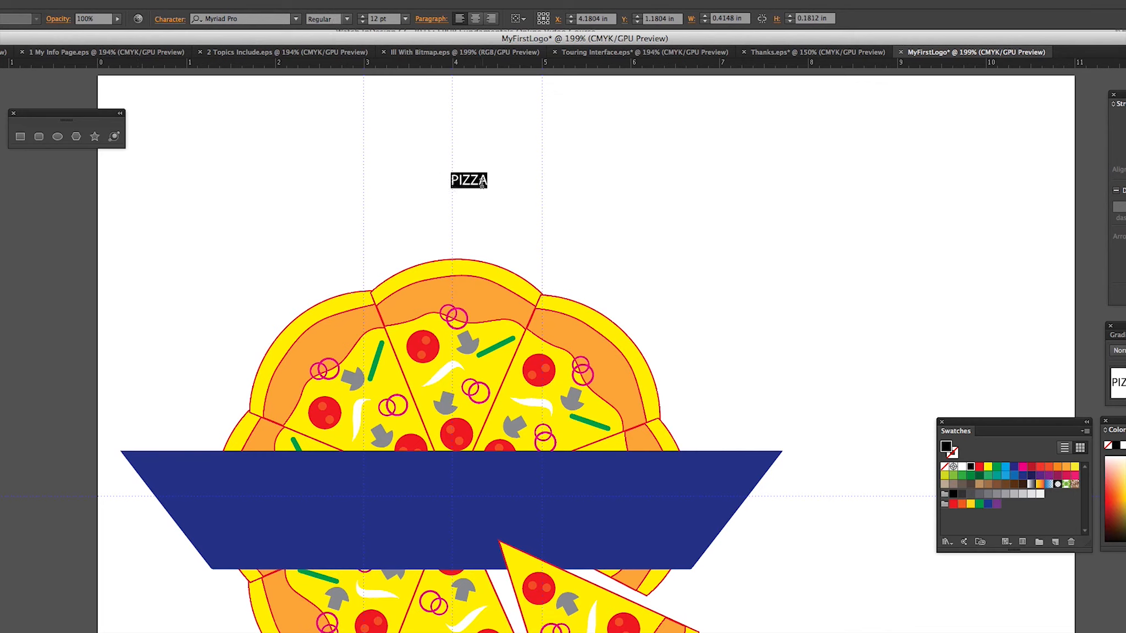
pyautogui.click(474, 180)
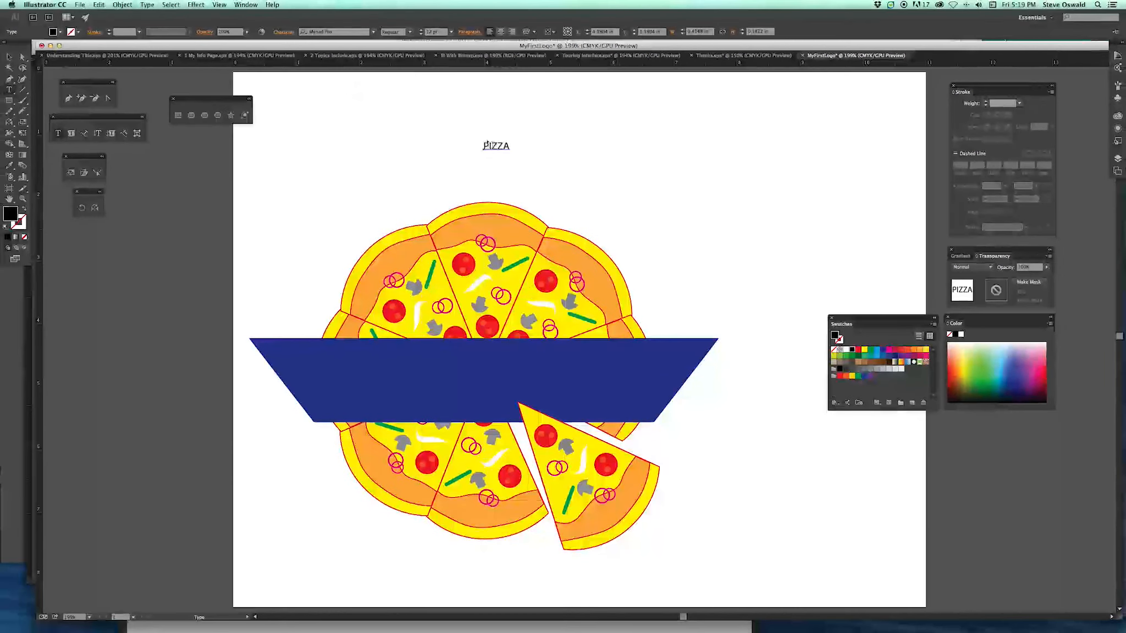
pyautogui.moveTo(516, 149); pyautogui.dragTo(484, 147)
pyautogui.click(504, 148)
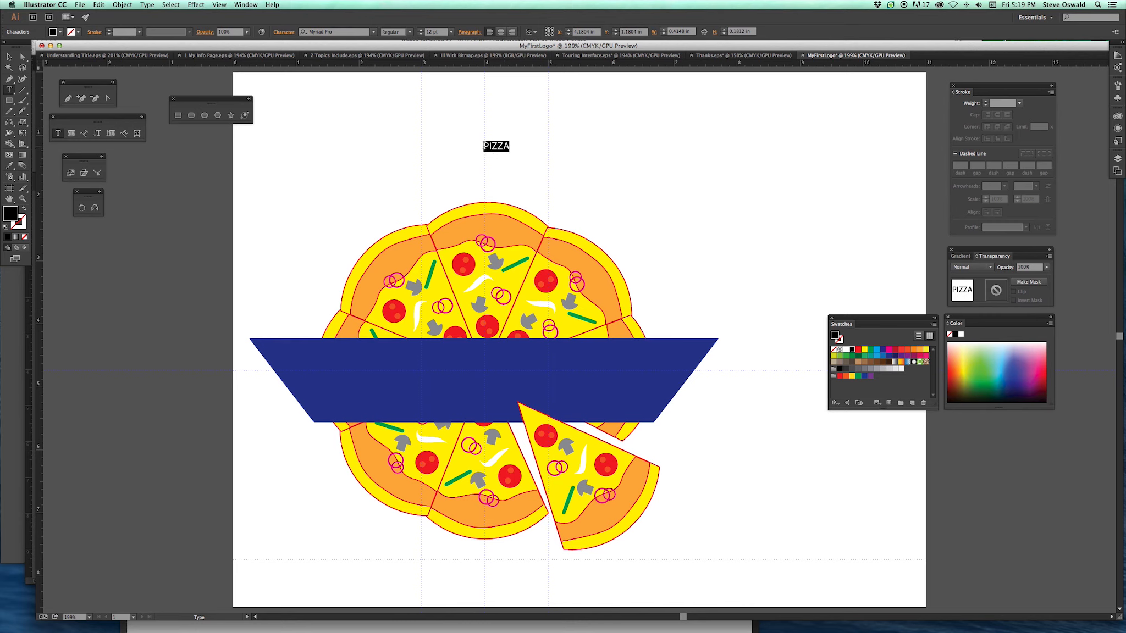
pyautogui.click(450, 34)
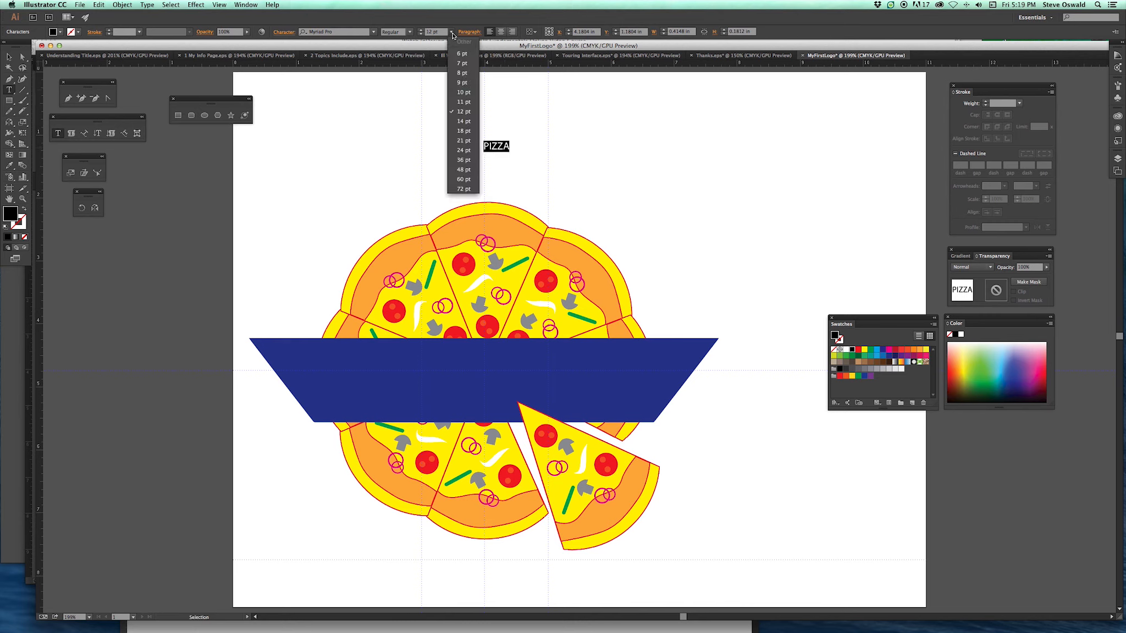
pyautogui.click(464, 164)
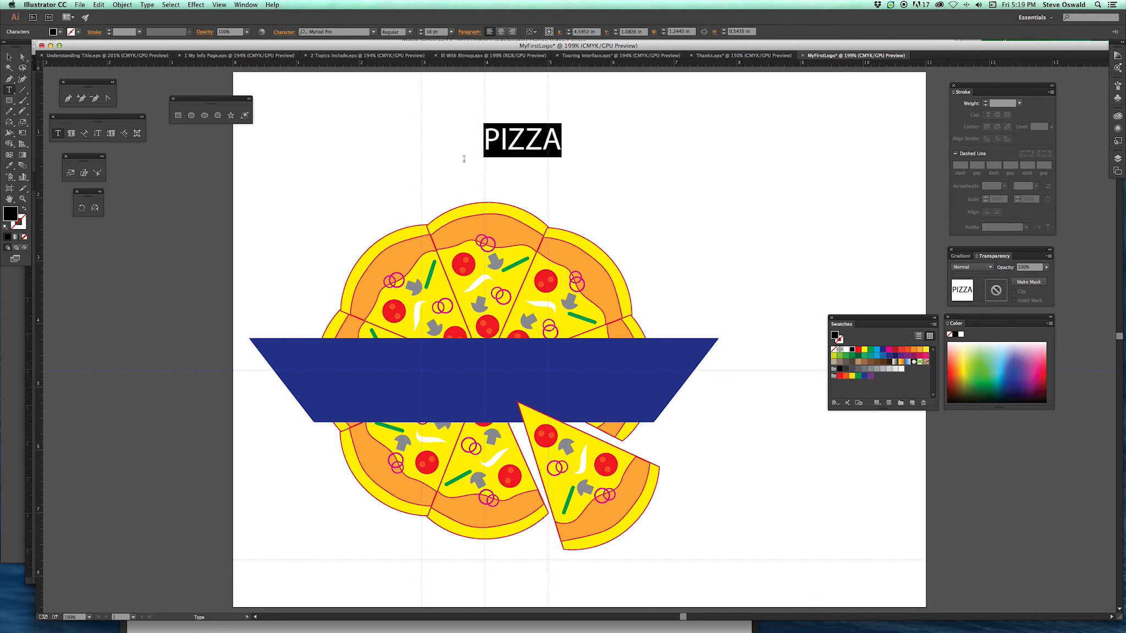
pyautogui.click(501, 31)
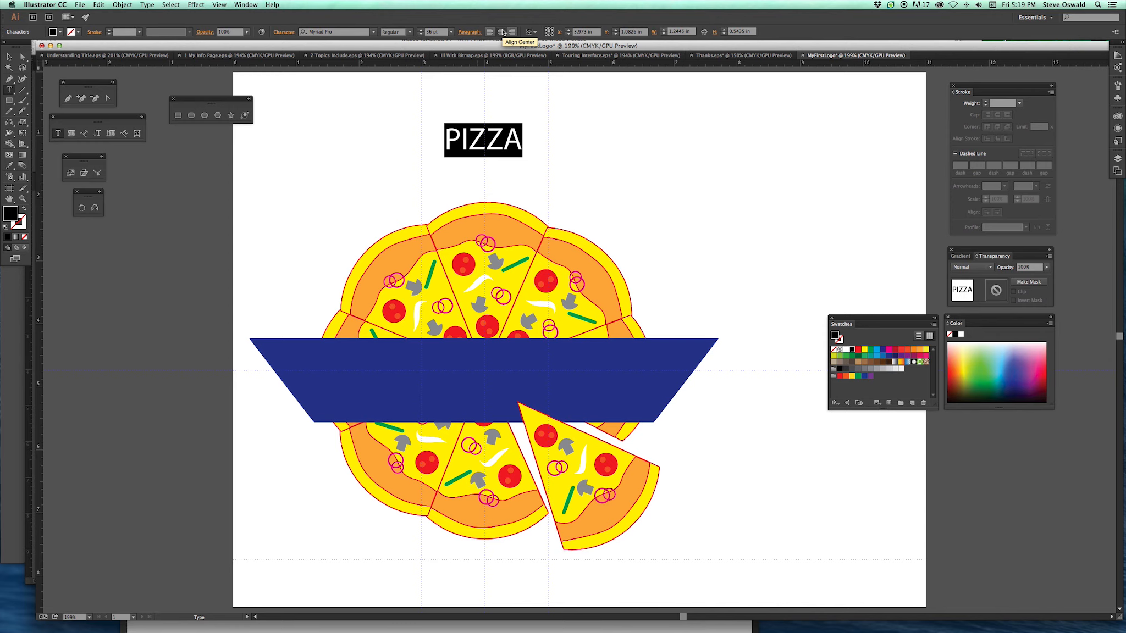
pyautogui.click(467, 33)
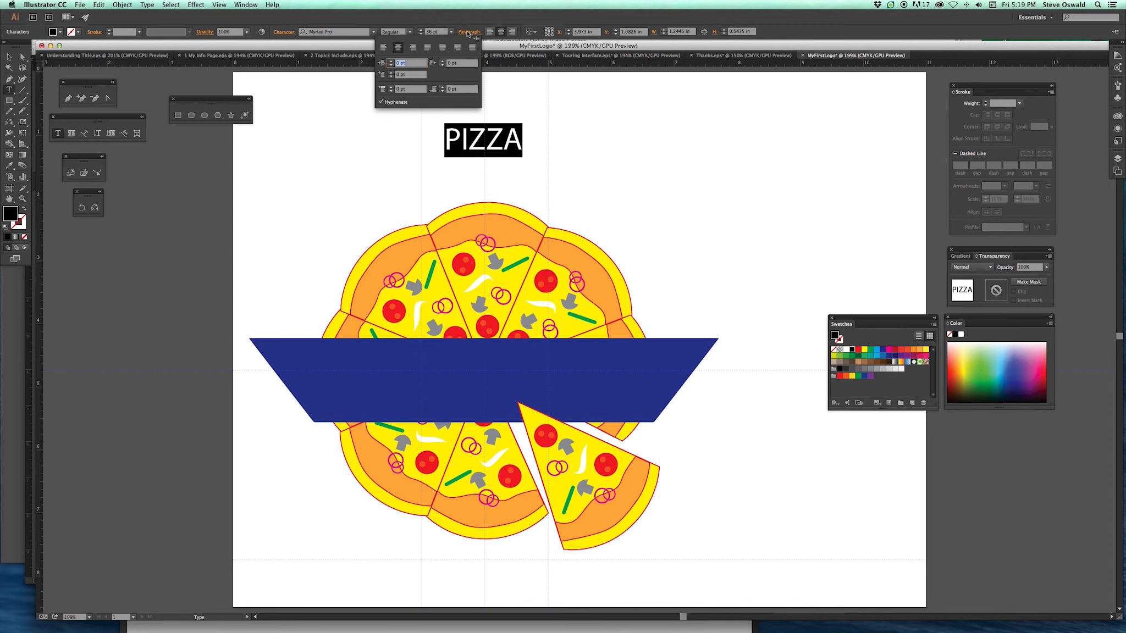
pyautogui.click(284, 33)
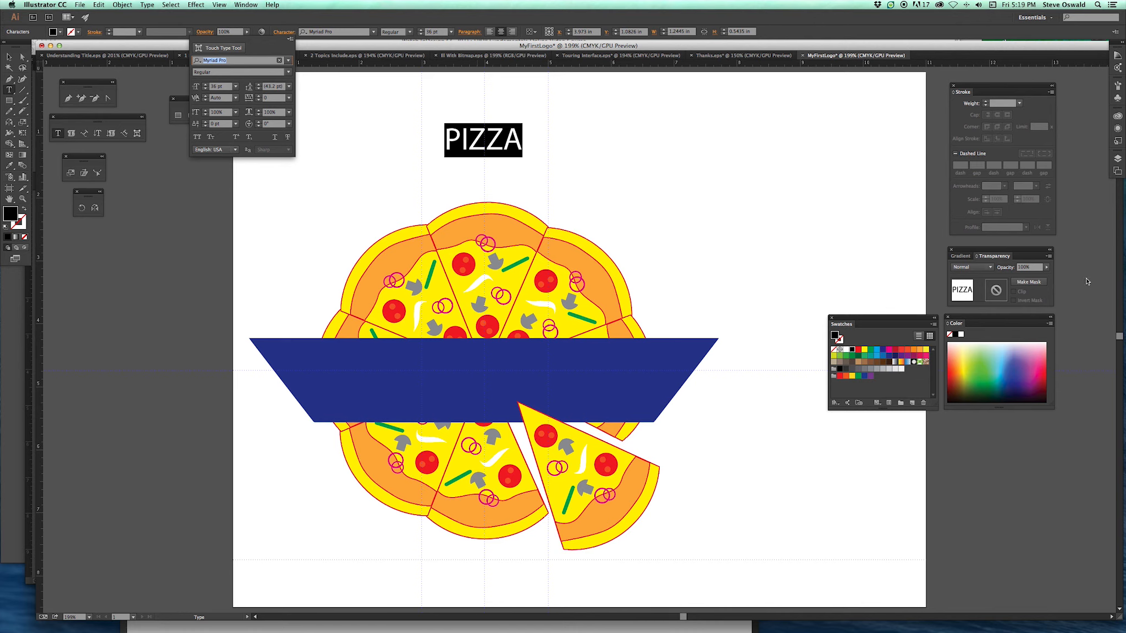
pyautogui.click(349, 137)
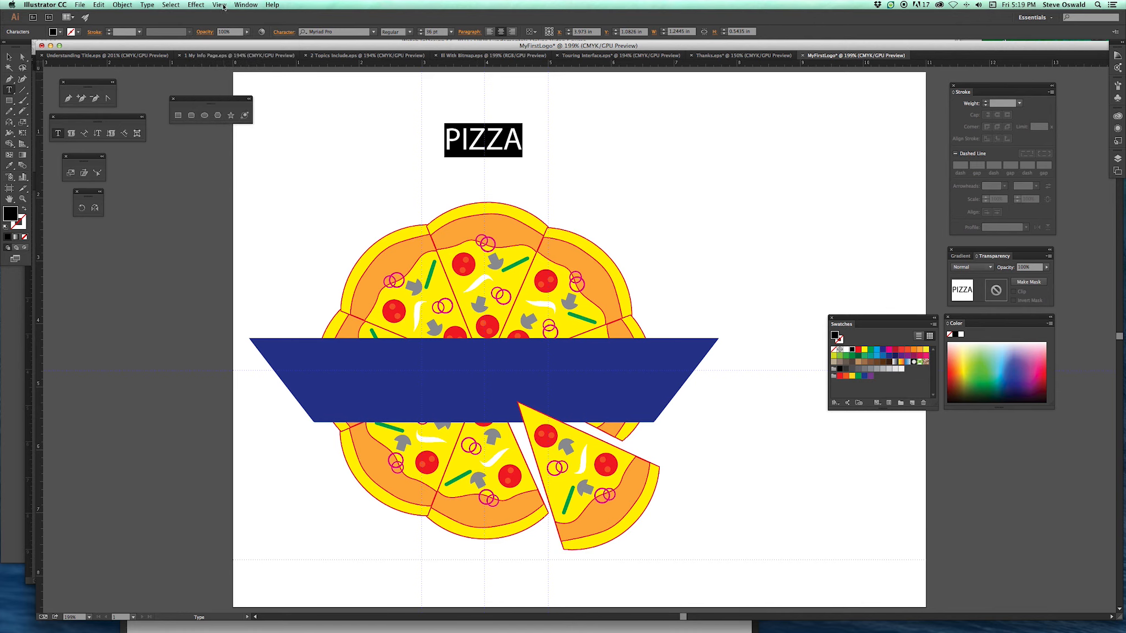
# Display the Character panel beneath the Color panel with all of its options shown.
pyautogui.click(242, 5)
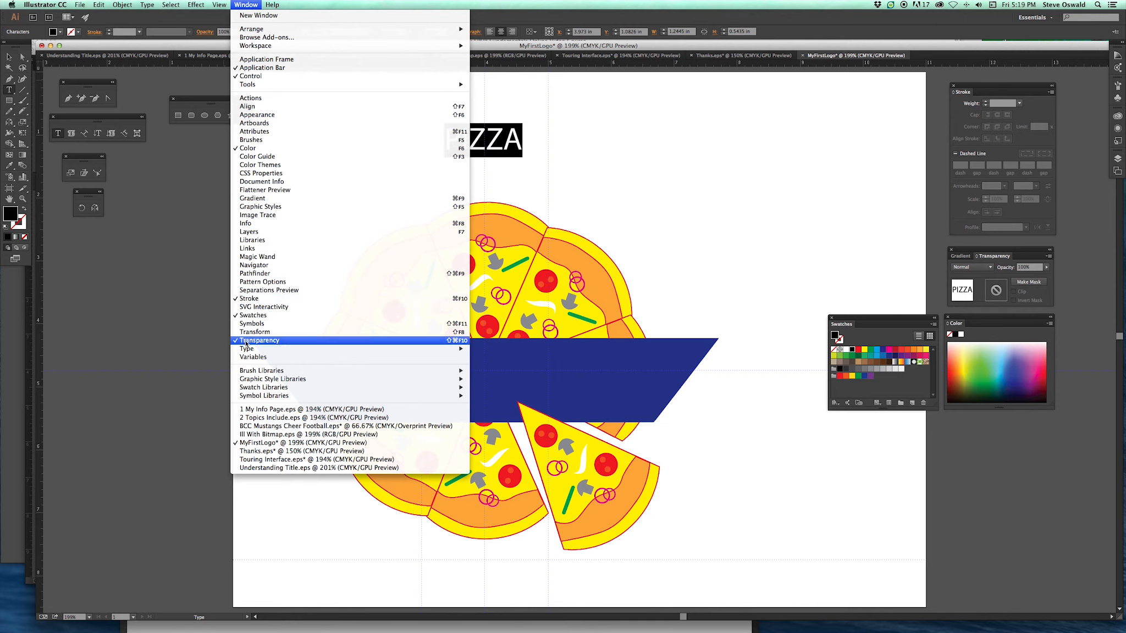
pyautogui.moveTo(255, 352)
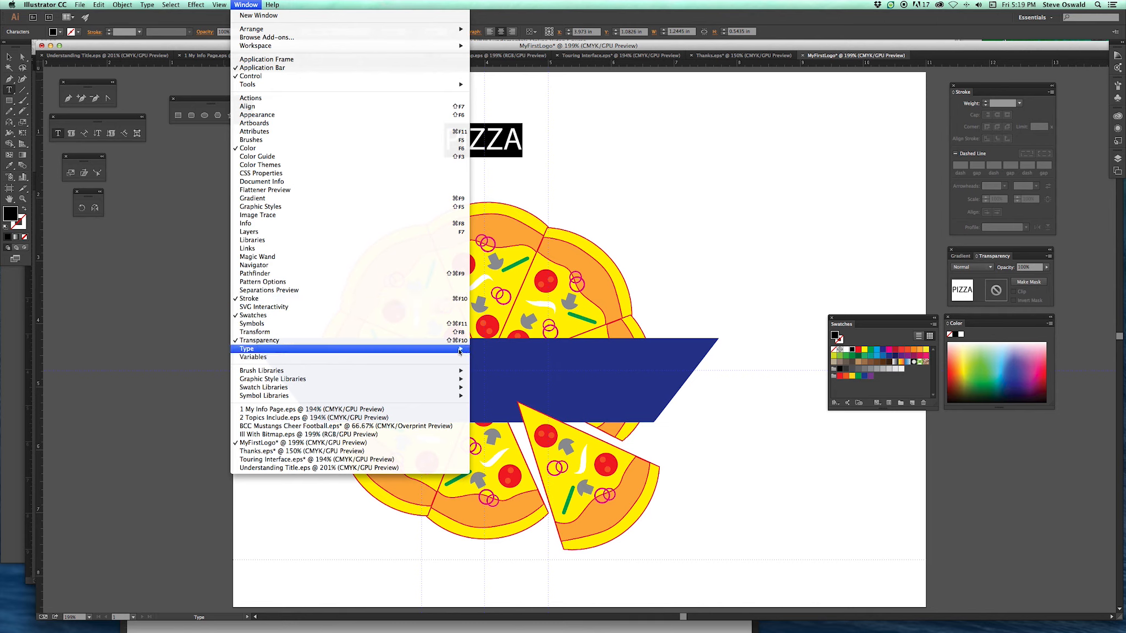
pyautogui.click(492, 351)
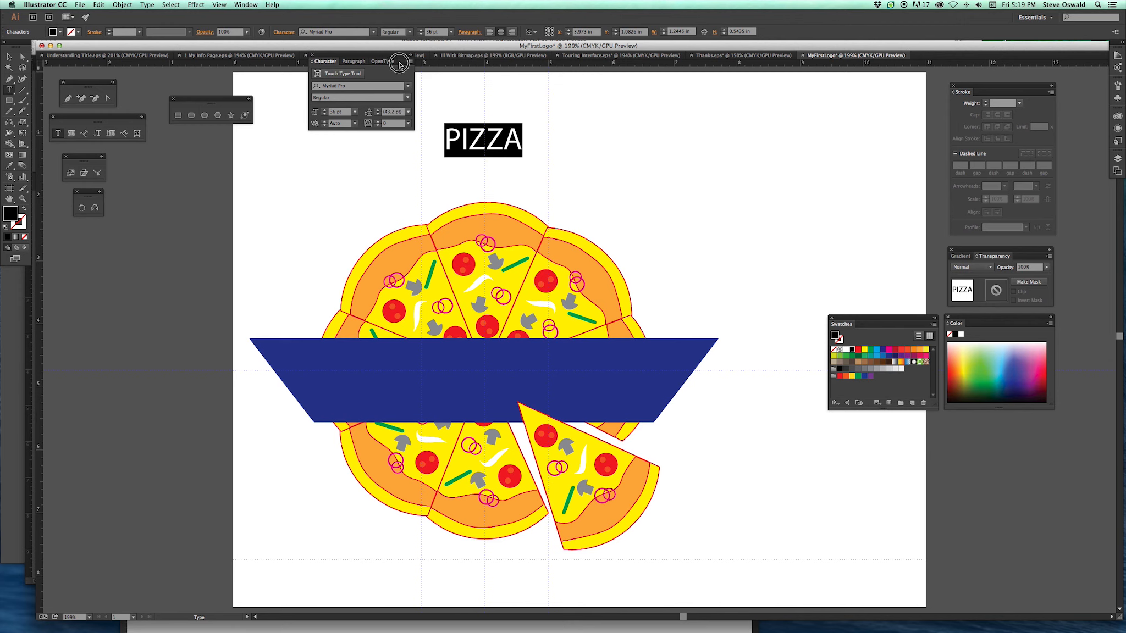
pyautogui.moveTo(400, 65); pyautogui.dragTo(1033, 438)
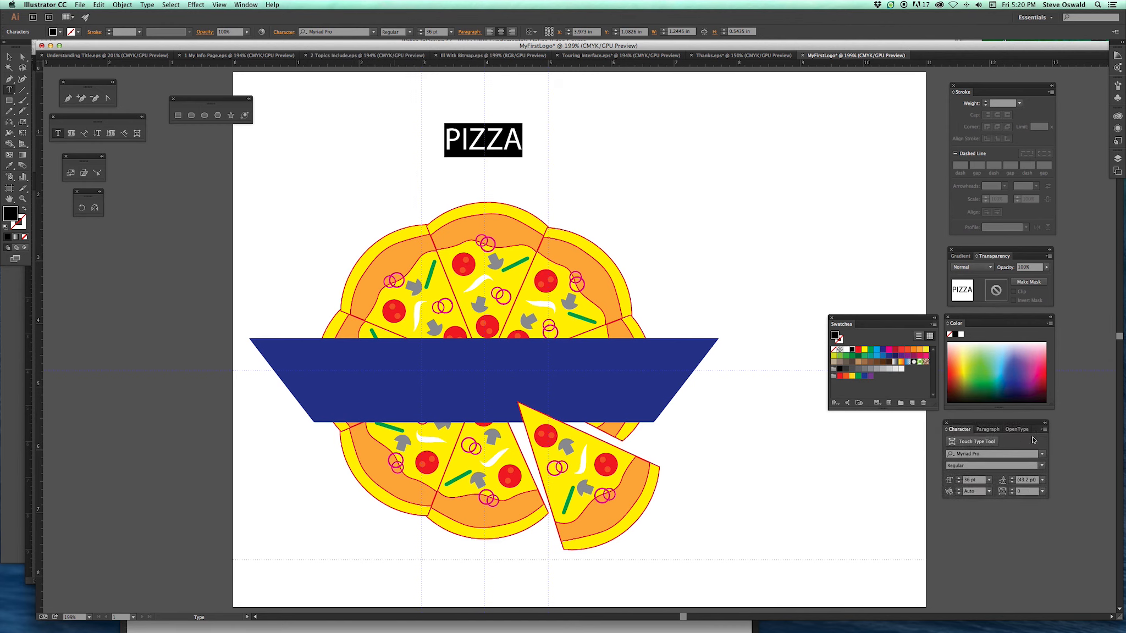
pyautogui.click(1044, 430)
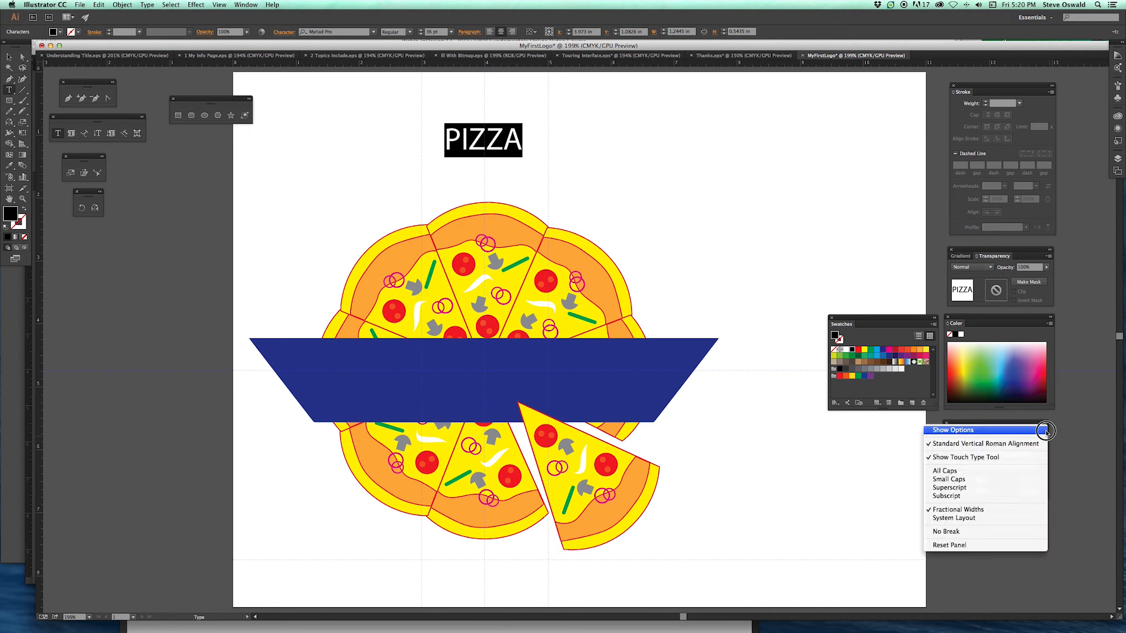
pyautogui.click(1044, 432)
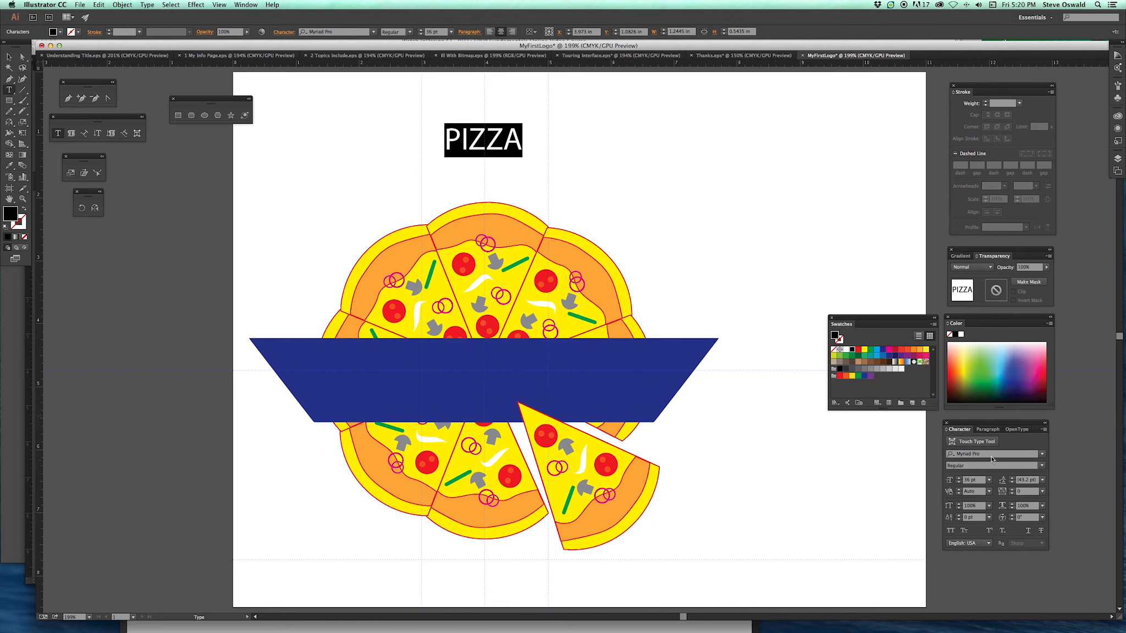
# Set the PIZZA text's font to Old School United Regular and move the word onto the middle of the blue banner.
pyautogui.click(1042, 455)
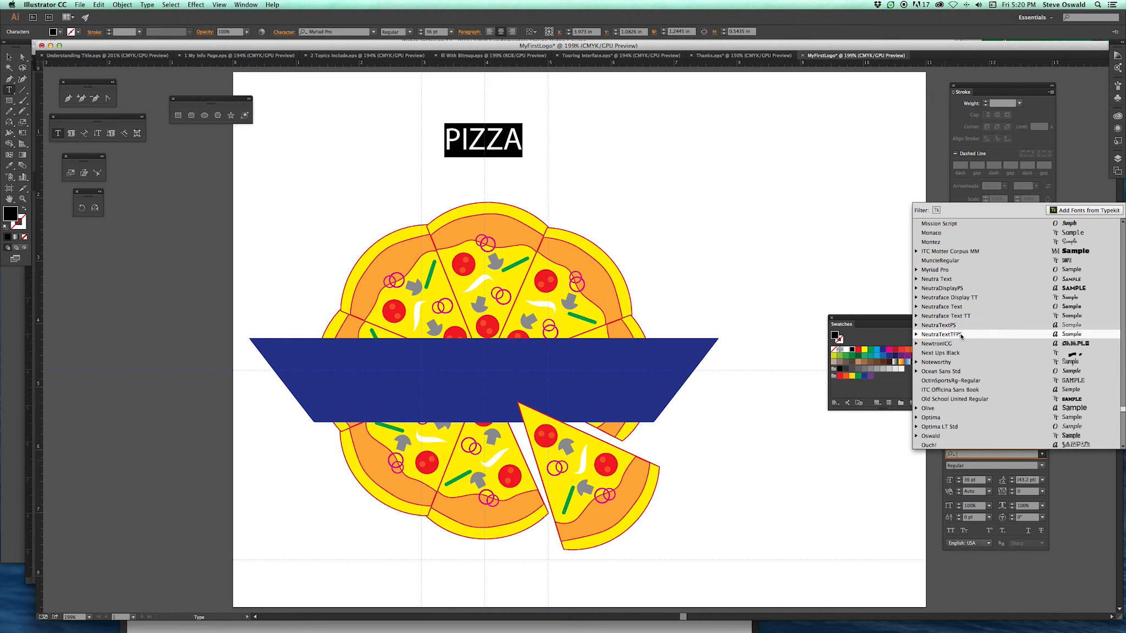
pyautogui.click(963, 398)
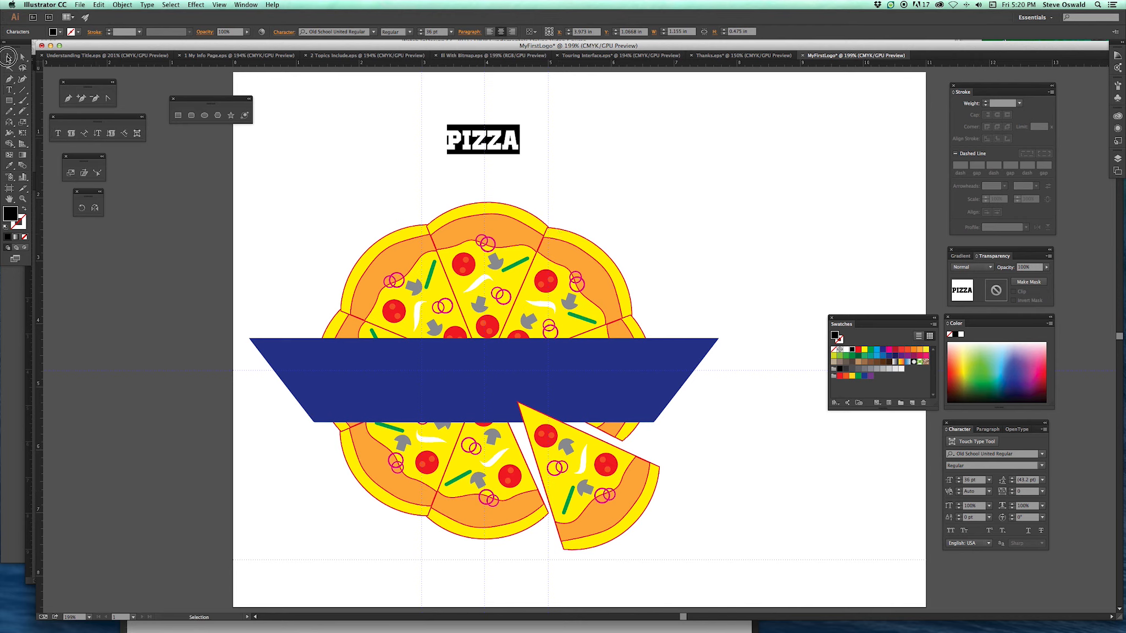
pyautogui.click(9, 57)
pyautogui.moveTo(487, 139); pyautogui.dragTo(496, 379)
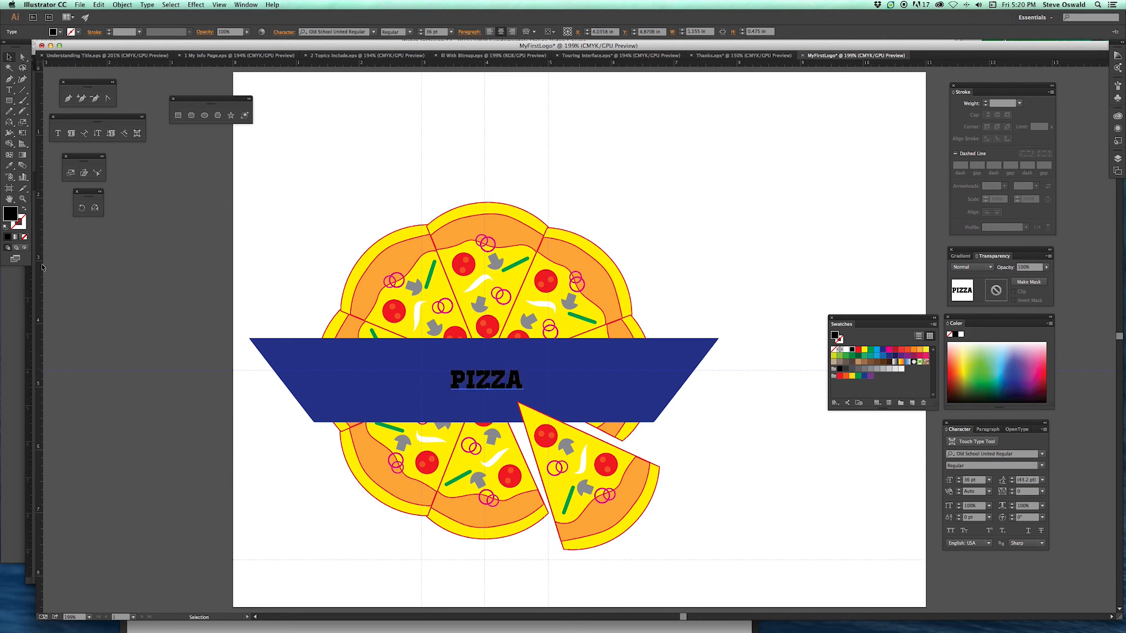
# Try white and yellow fills on the PIZZA text and settle on a green fill.
pyautogui.click(845, 352)
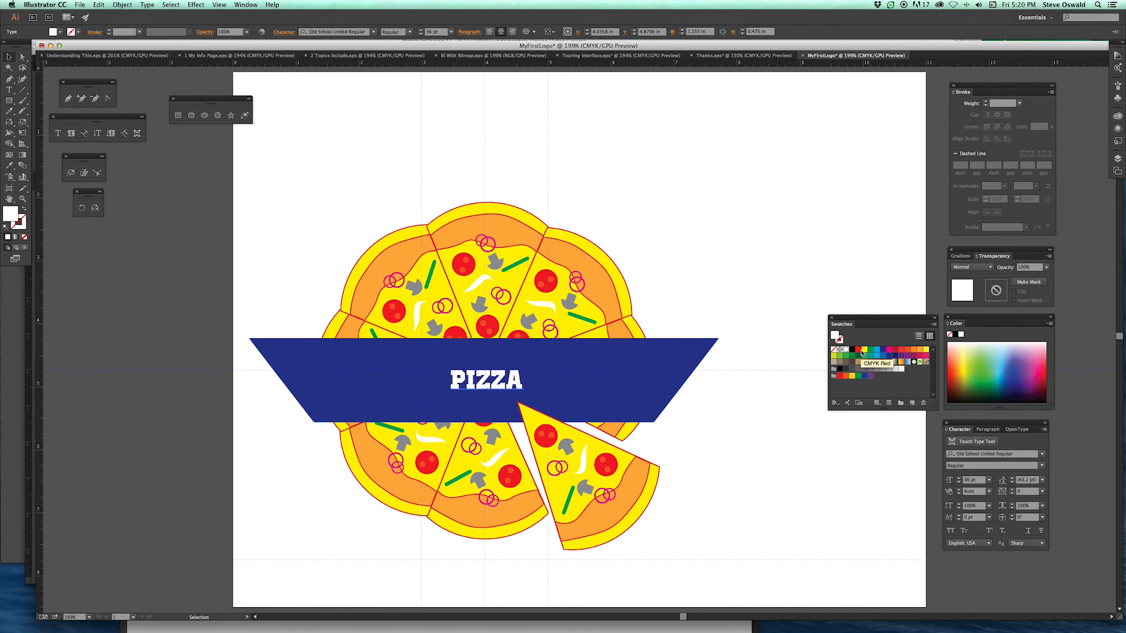
pyautogui.click(865, 350)
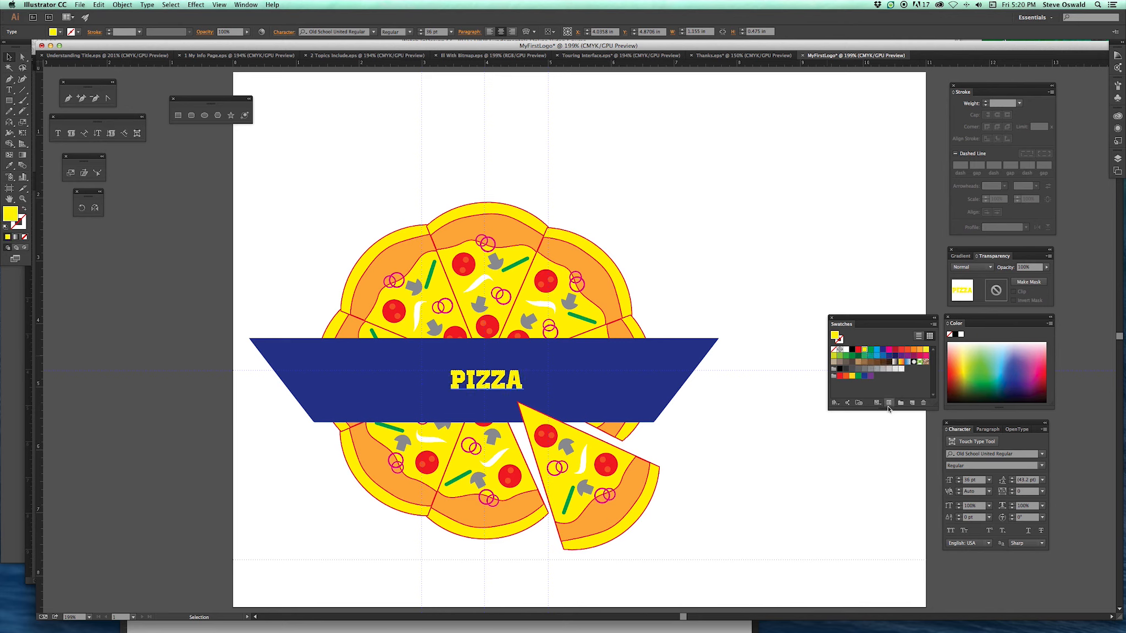
pyautogui.click(847, 356)
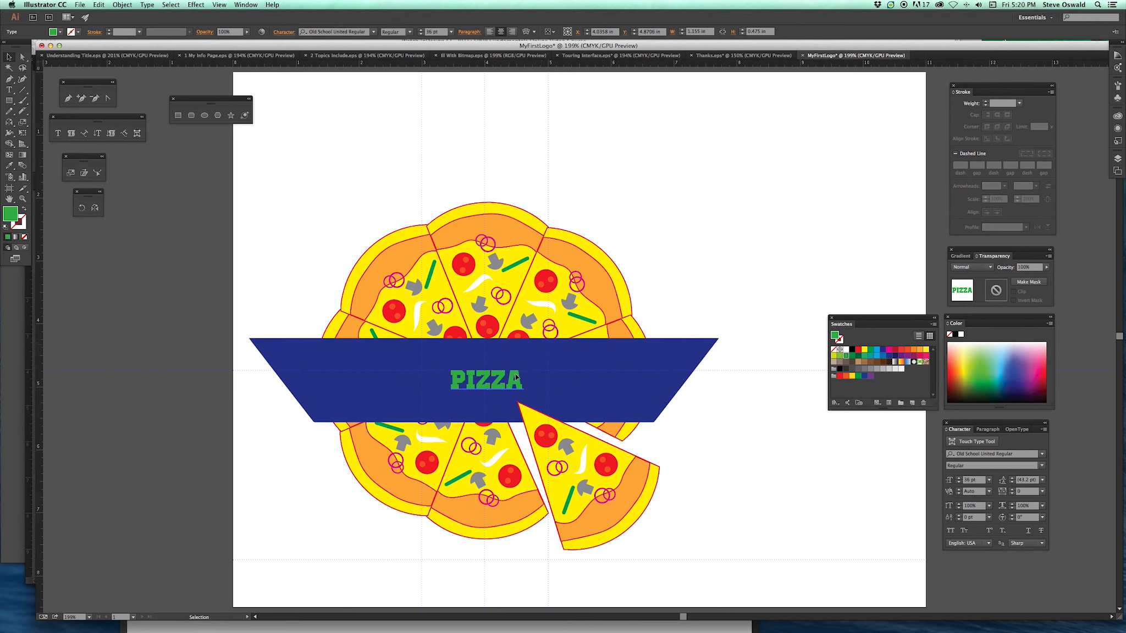
# Scale the PIZZA text up to nearly the banner's height and set its font size to 124 pt.
pyautogui.click(23, 122)
pyautogui.moveTo(435, 357); pyautogui.dragTo(305, 296)
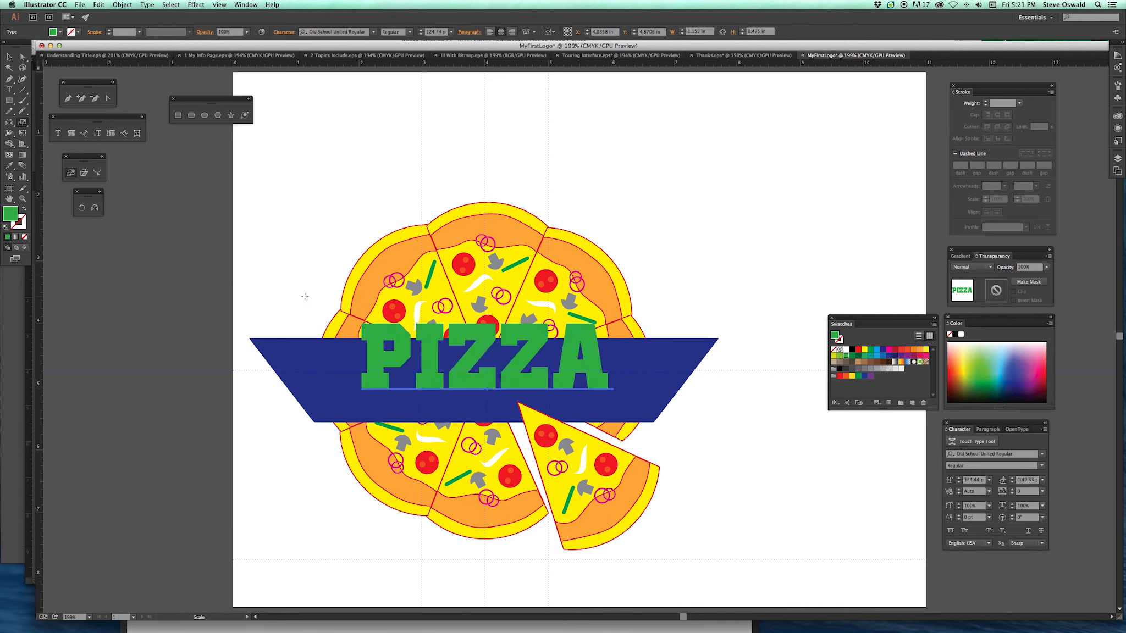
pyautogui.click(959, 479)
pyautogui.click(959, 478)
pyautogui.click(959, 479)
pyautogui.click(958, 478)
pyautogui.click(958, 478)
pyautogui.click(958, 483)
pyautogui.click(958, 483)
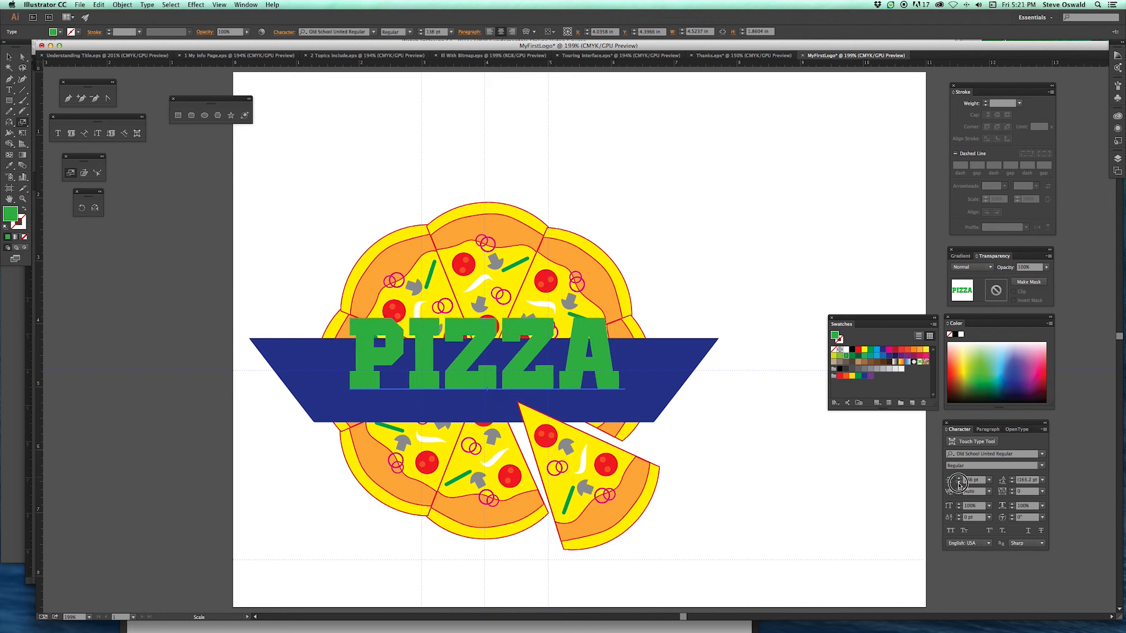
pyautogui.click(959, 483)
pyautogui.click(959, 483)
pyautogui.click(958, 483)
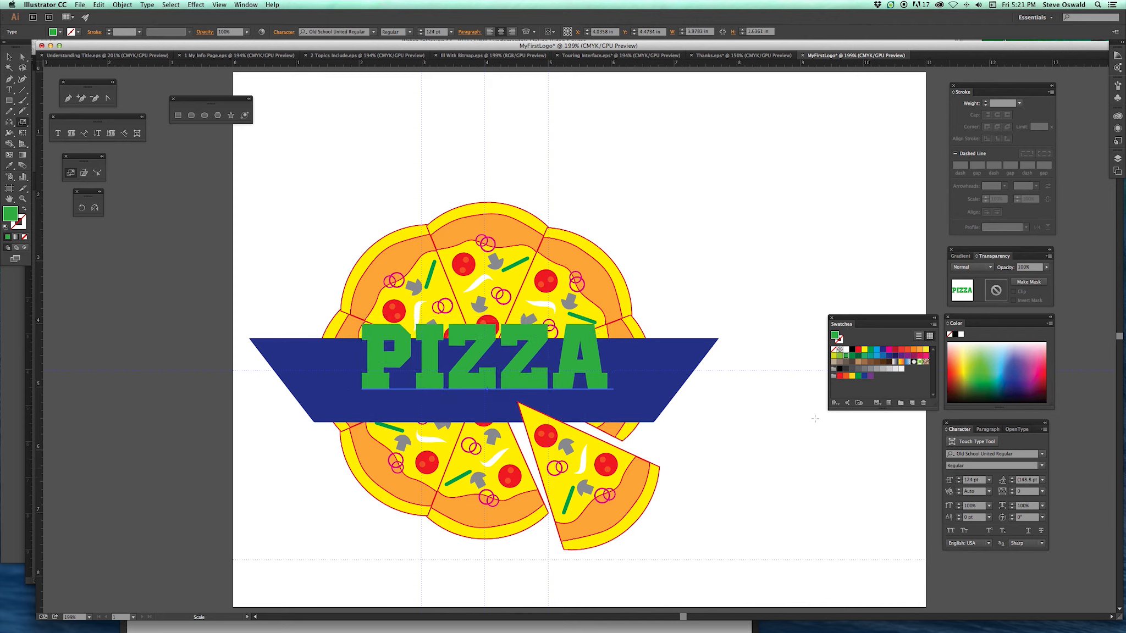
# Move the PIZZA text down to fit inside the banner and give its letters a yellow stroke.
pyautogui.click(9, 57)
pyautogui.moveTo(515, 378)
pyautogui.mouseDown()
pyautogui.moveTo(517, 407)
pyautogui.moveTo(529, 390)
pyautogui.mouseUp()
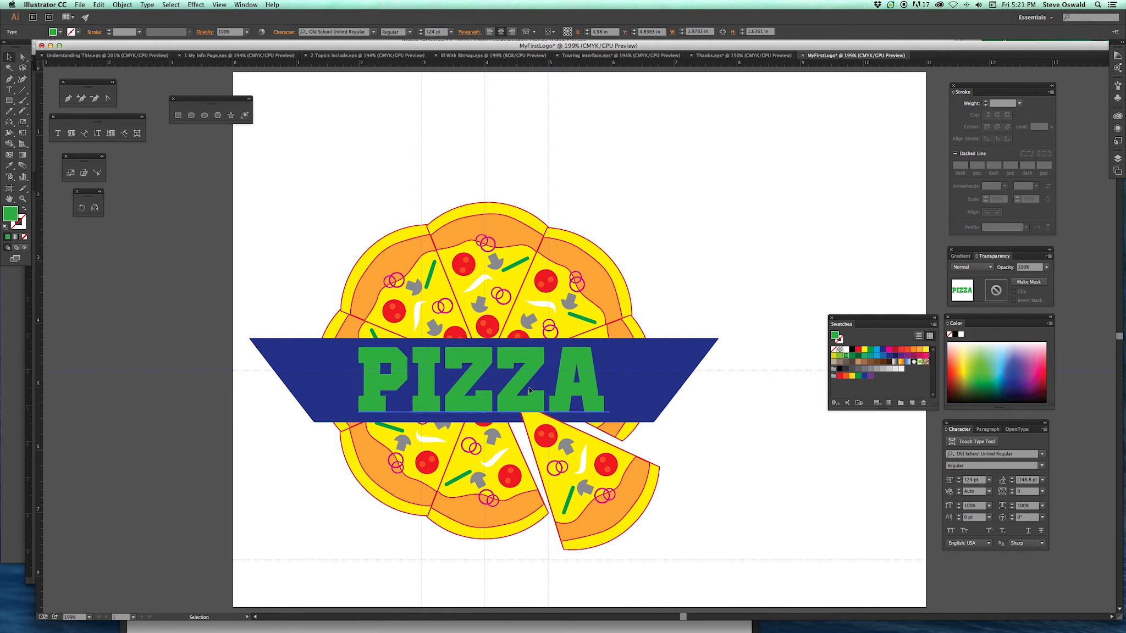
pyautogui.click(22, 224)
pyautogui.click(865, 350)
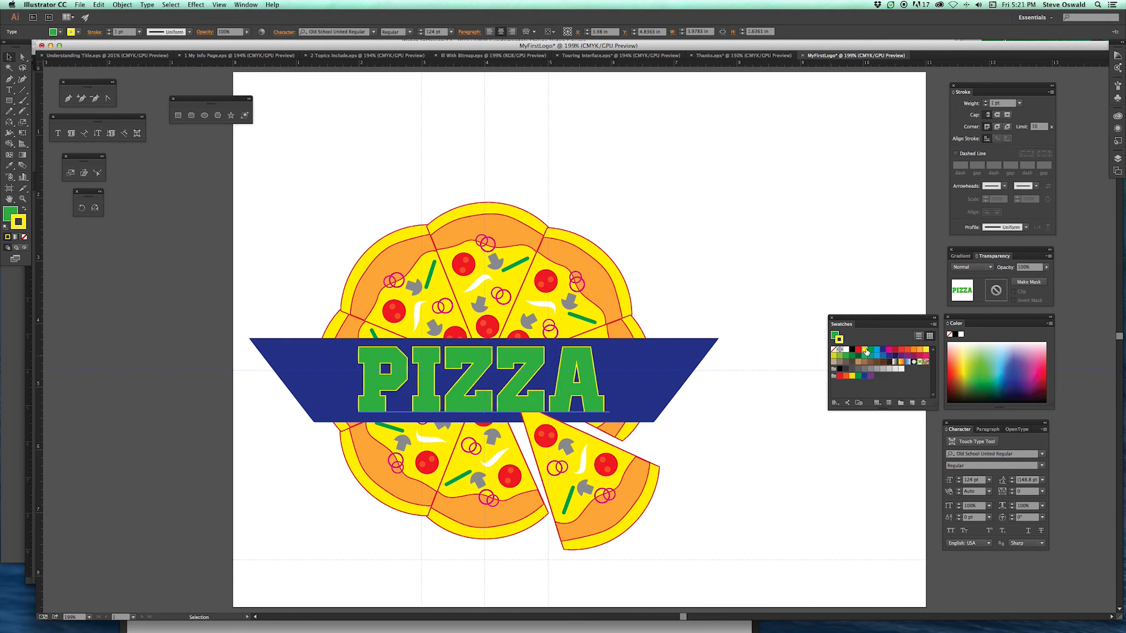
# Bring the pulled-out pizza slice to the front so its tip overlaps the blue banner.
pyautogui.click(757, 447)
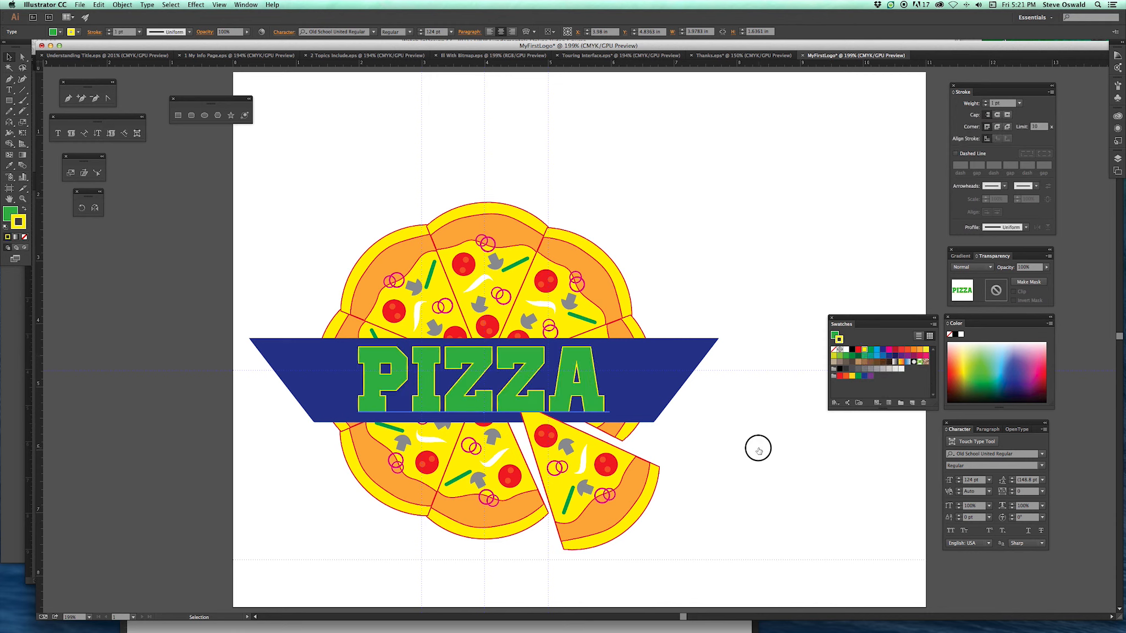
pyautogui.click(627, 497)
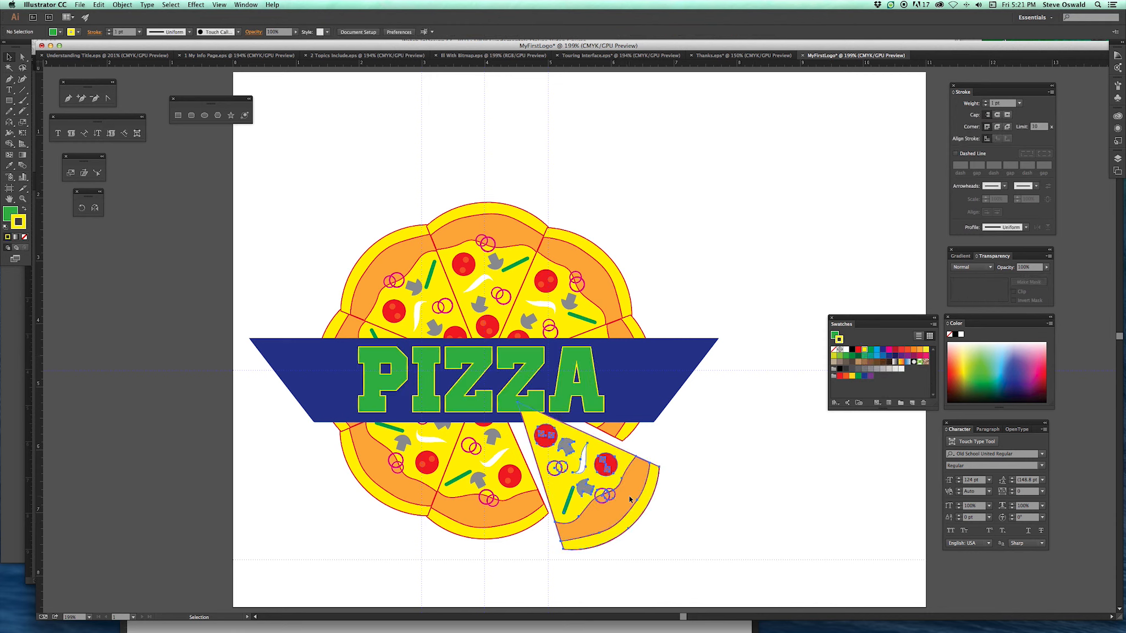
pyautogui.click(122, 5)
pyautogui.moveTo(131, 24)
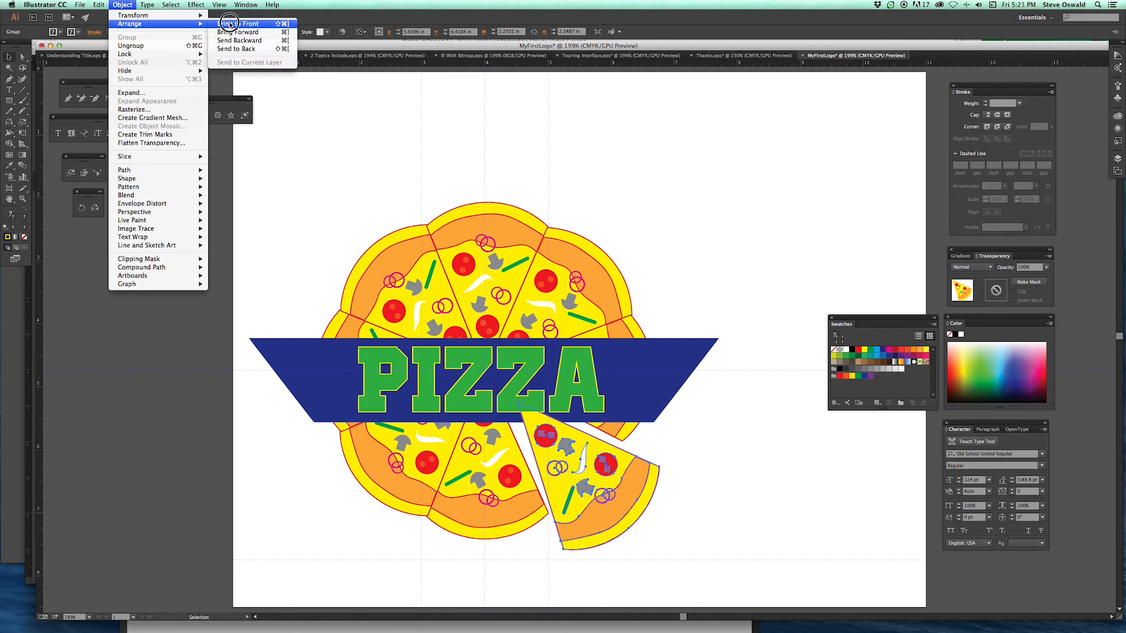
pyautogui.click(258, 24)
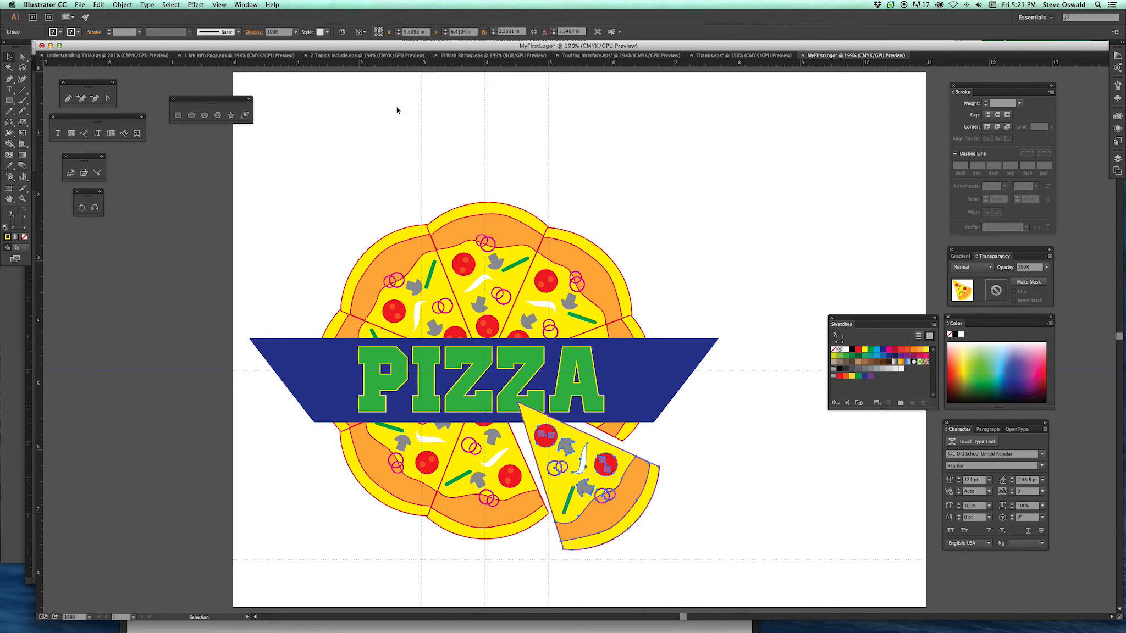
# Save the logo to the Desktop as MyFirstLogo in EPS format, keeping the Illustrator CC EPS options.
pyautogui.click(79, 5)
pyautogui.click(93, 79)
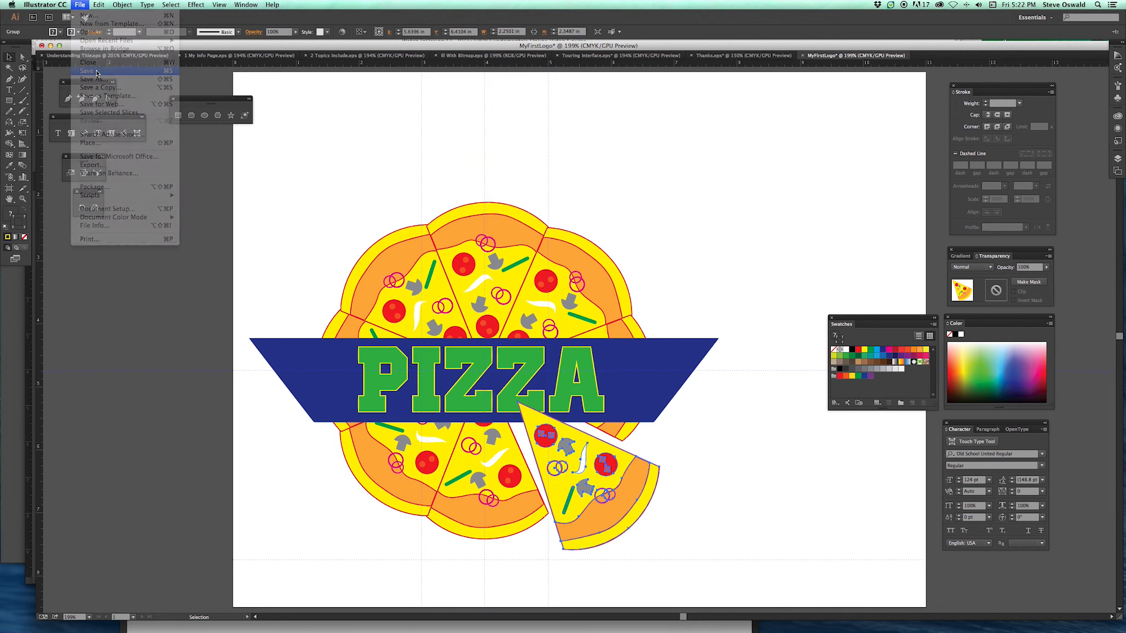
pyautogui.click(230, 164)
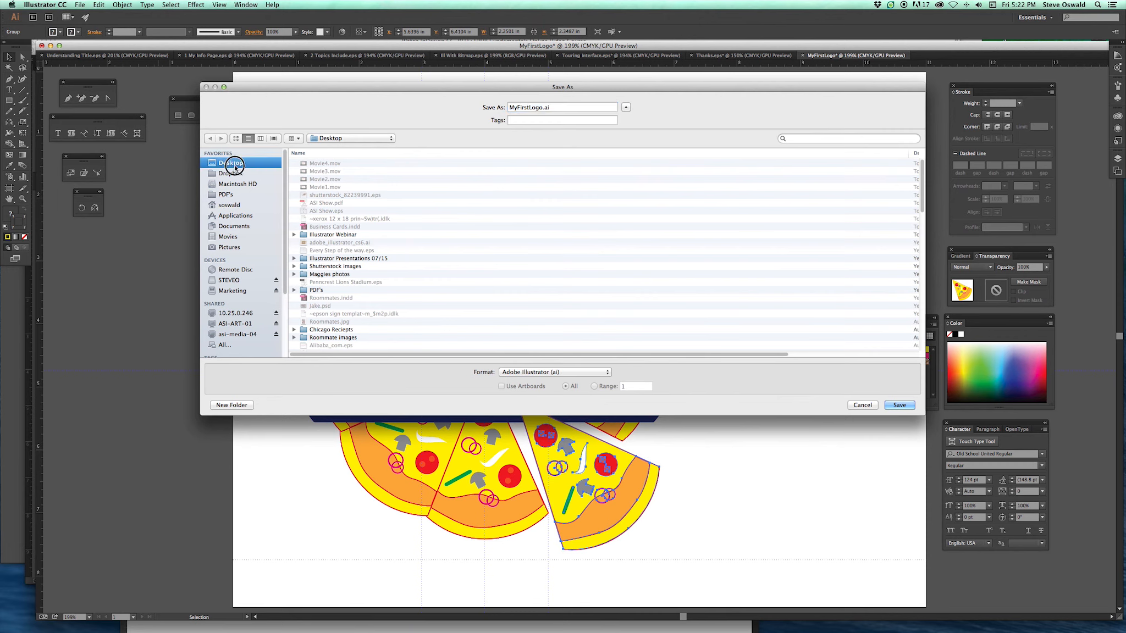
pyautogui.click(582, 372)
pyautogui.click(575, 380)
pyautogui.click(899, 405)
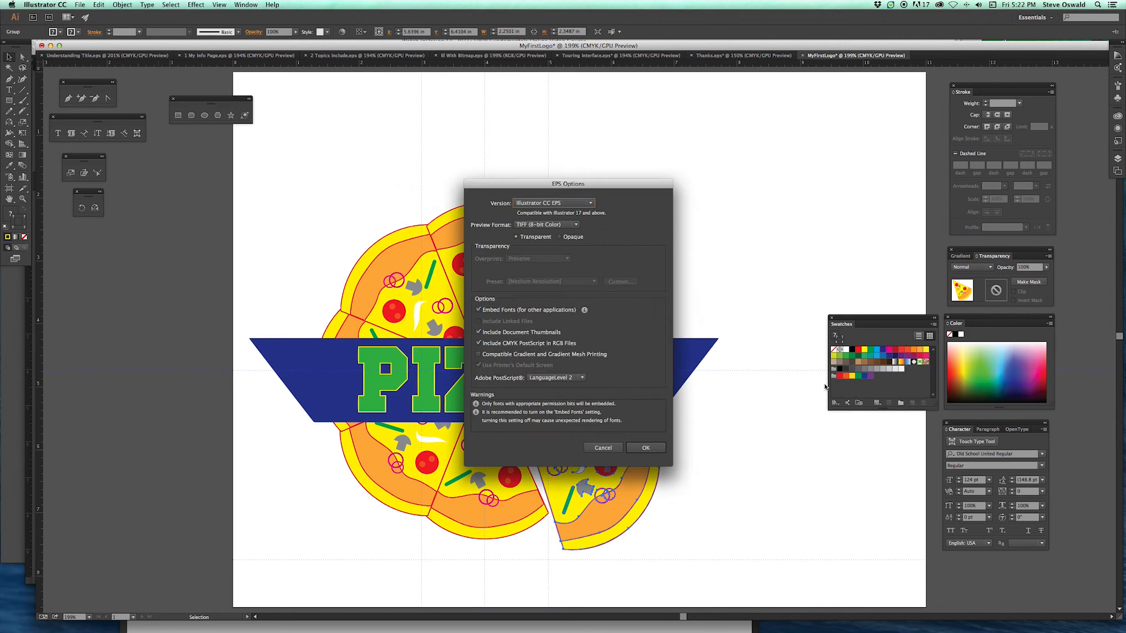
pyautogui.click(642, 448)
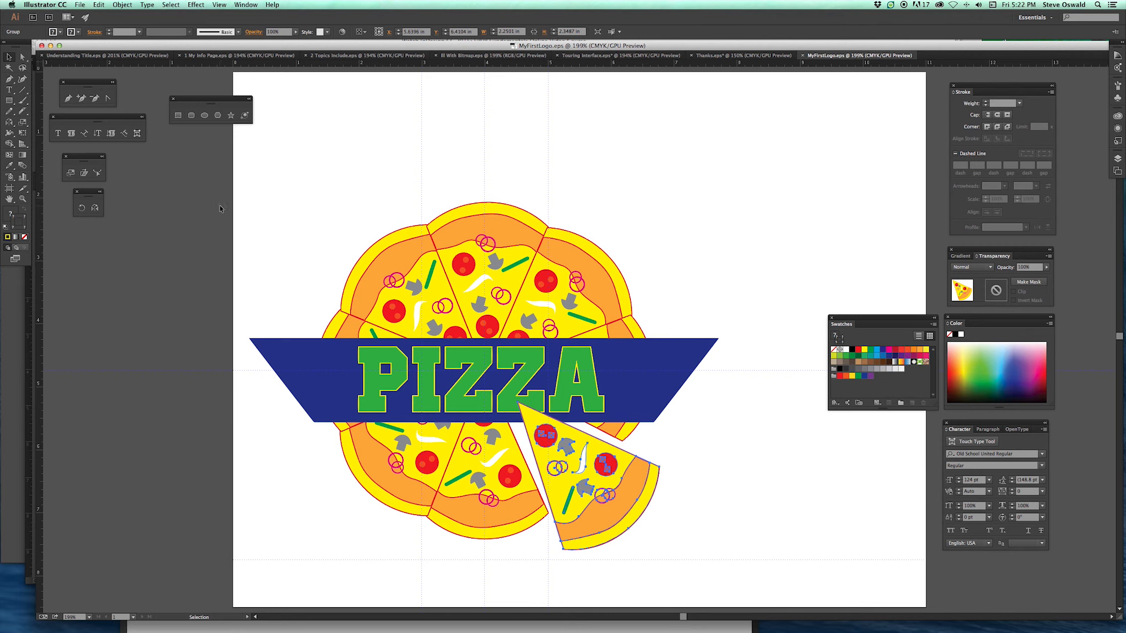
# Draw a circle about 5.87 in wide from the pizza's center, reaching just beyond the crust.
pyautogui.click(205, 114)
pyautogui.click(485, 373)
pyautogui.moveTo(485, 372); pyautogui.dragTo(300, 221)
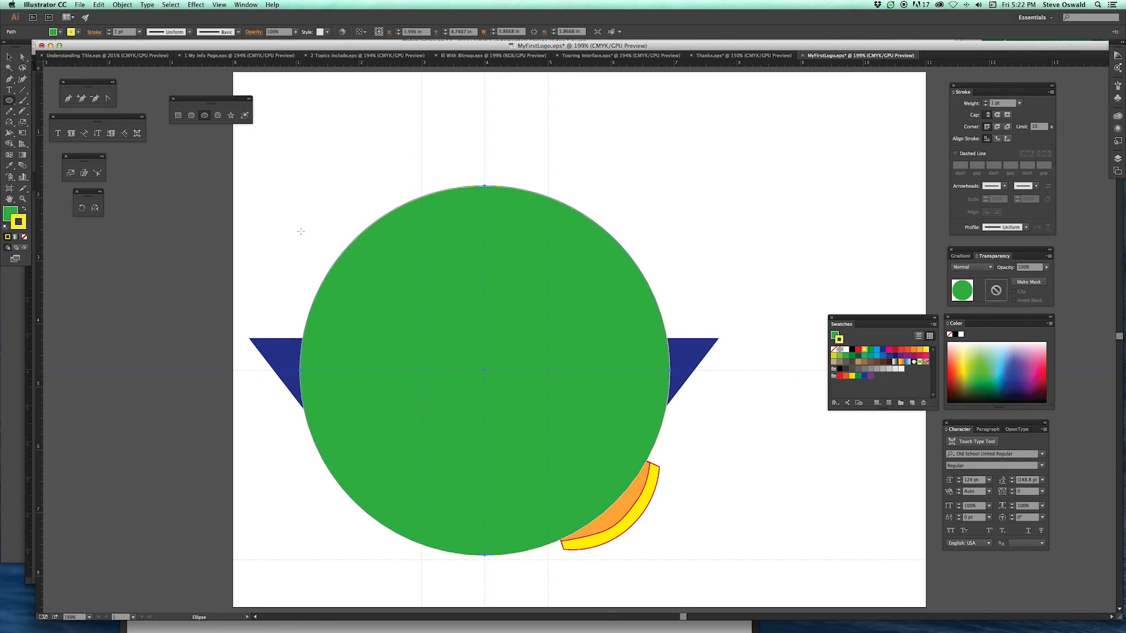
# Add the text ADOBE ILLUSTRATOR along the circle's path with the Type on a Path tool.
pyautogui.click(85, 135)
pyautogui.click(12, 93)
pyautogui.click(85, 136)
pyautogui.click(484, 185)
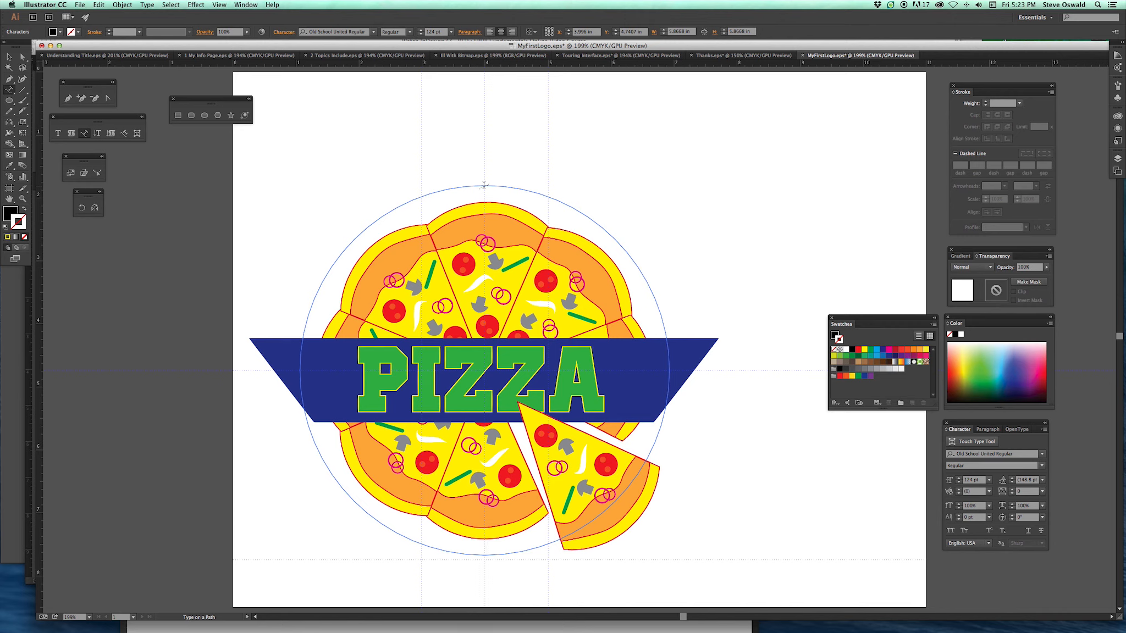
pyautogui.write('ADO')
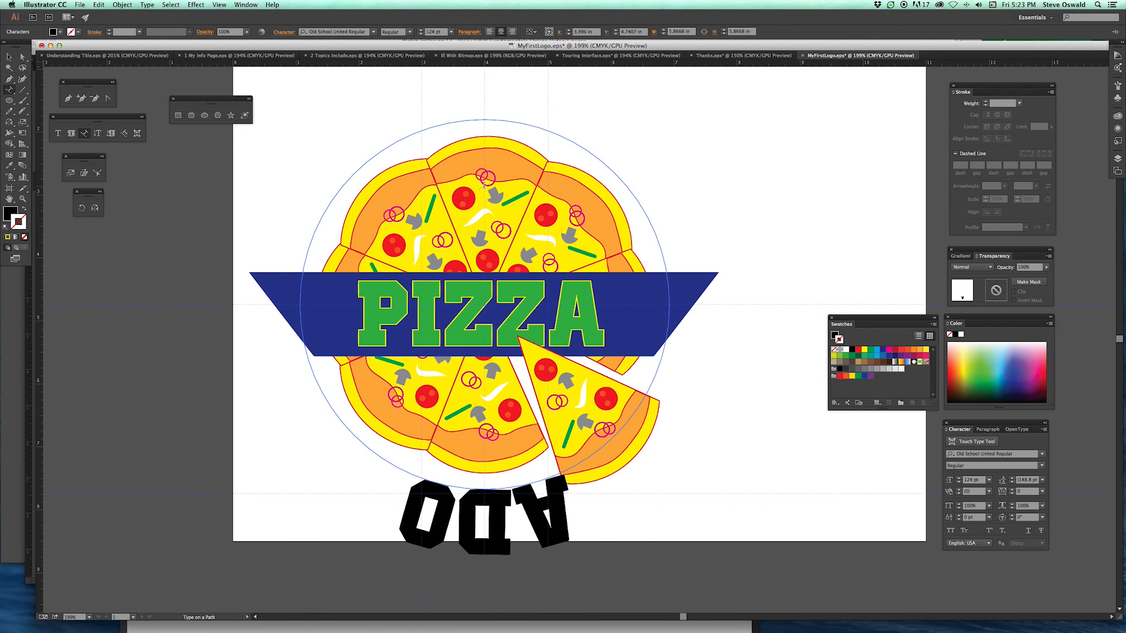
pyautogui.write('BE ILL')
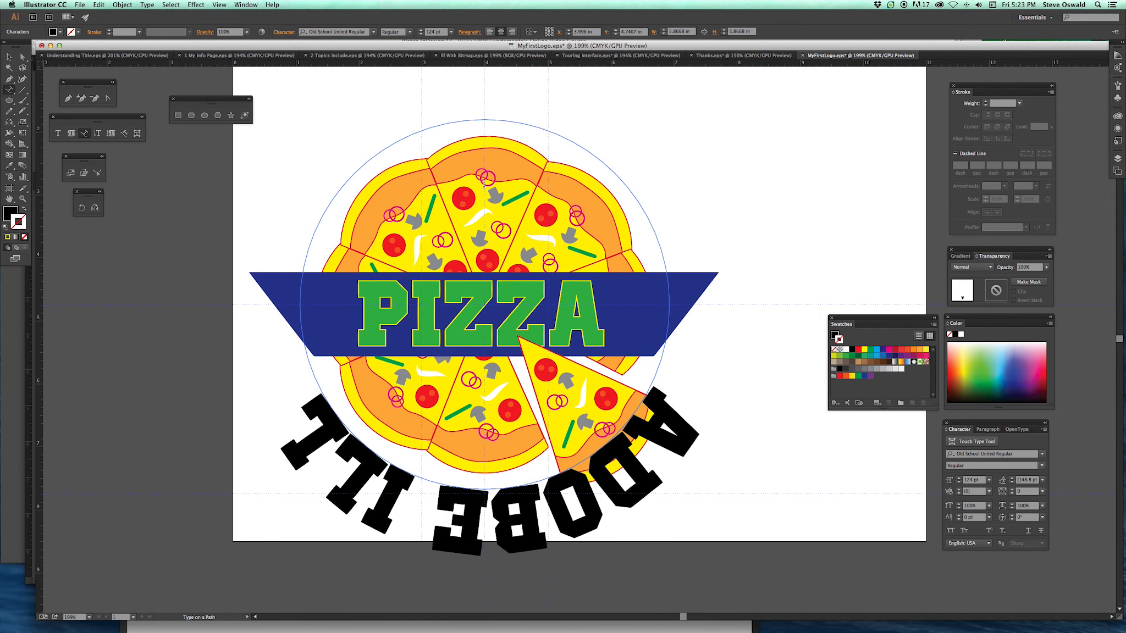
pyautogui.write('USTRA')
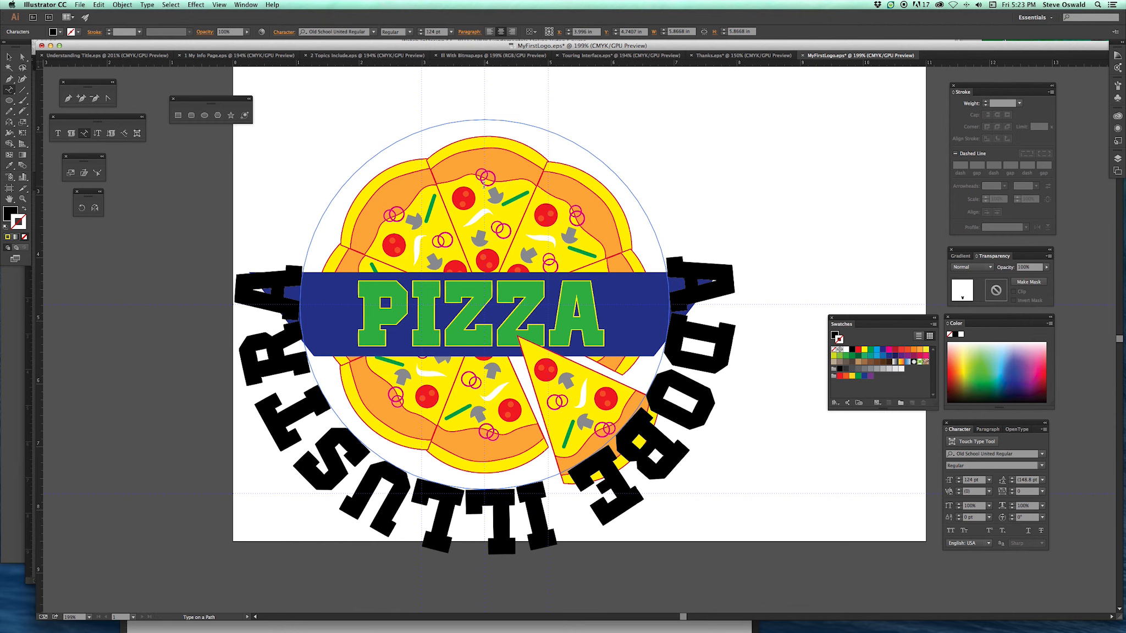
pyautogui.write('TOR')
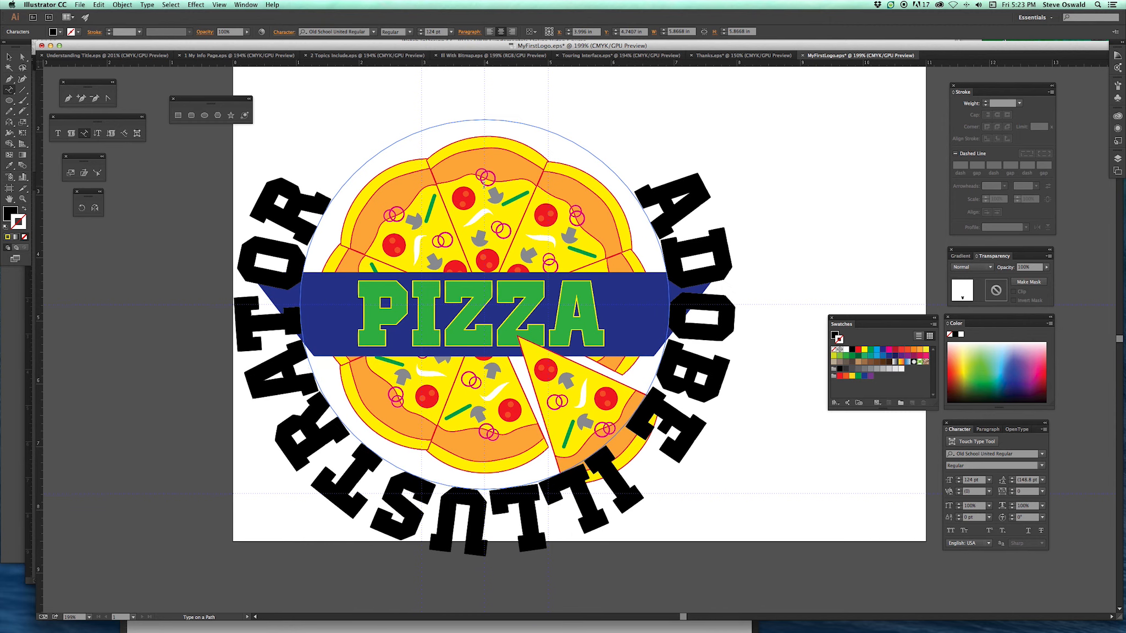
# Reduce the ADOBE ILLUSTRATOR path text's font size to 59 pt.
pyautogui.click(10, 57)
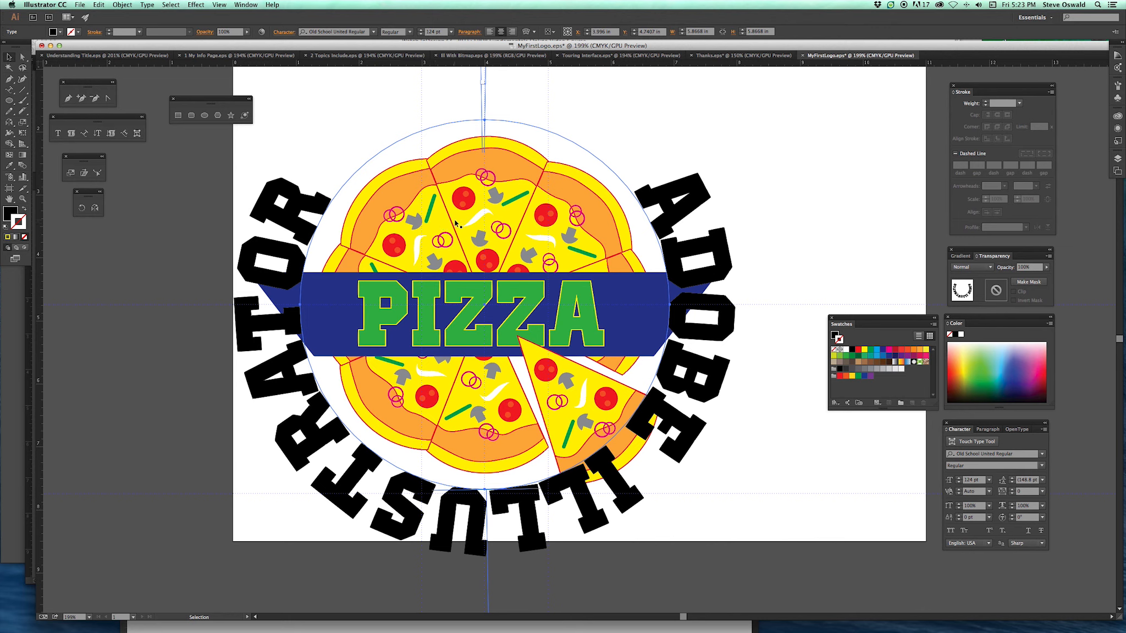
pyautogui.click(958, 483)
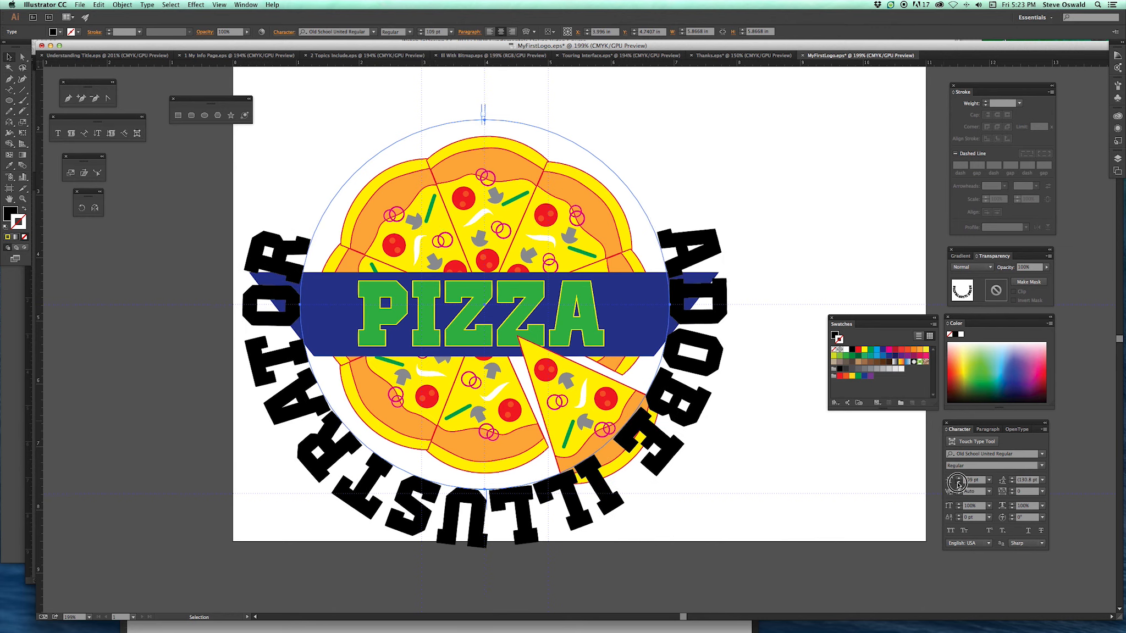
pyautogui.click(957, 483)
pyautogui.click(958, 483)
pyautogui.click(958, 483)
pyautogui.click(957, 483)
pyautogui.click(958, 483)
pyautogui.click(958, 483)
pyautogui.click(957, 483)
pyautogui.click(957, 483)
pyautogui.click(957, 484)
pyautogui.click(957, 483)
pyautogui.click(957, 484)
pyautogui.click(958, 484)
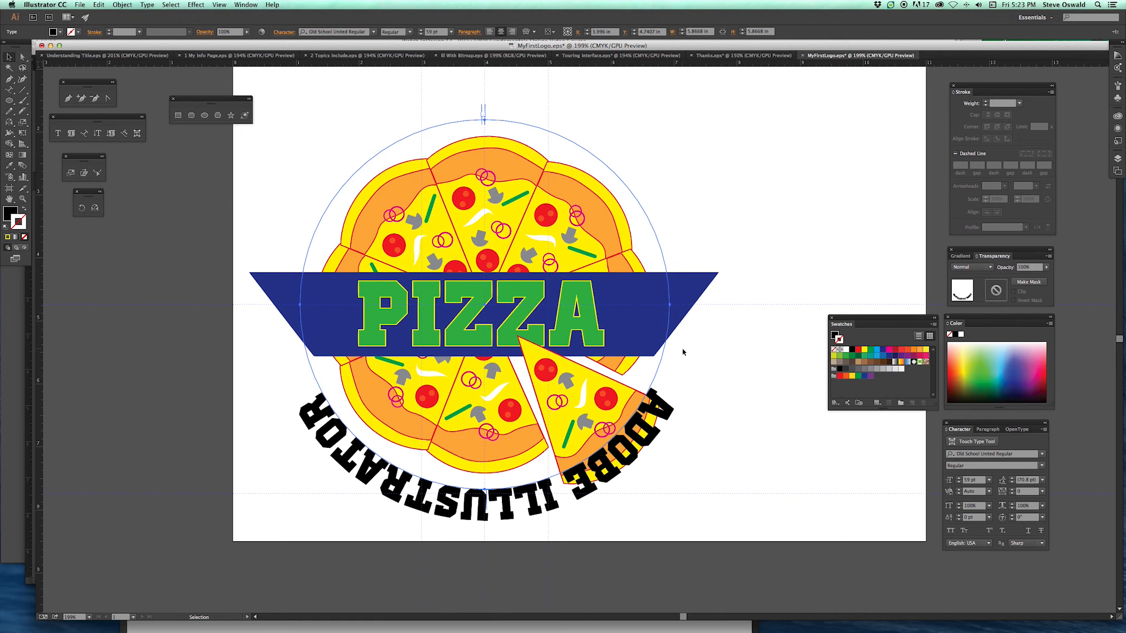
# Rotate the ADOBE ILLUSTRATOR path text half a turn so it arches over the top of the pizza.
pyautogui.click(82, 208)
pyautogui.moveTo(264, 364)
pyautogui.mouseDown()
pyautogui.moveTo(295, 191)
pyautogui.moveTo(442, 105)
pyautogui.moveTo(598, 198)
pyautogui.moveTo(628, 266)
pyautogui.mouseUp()
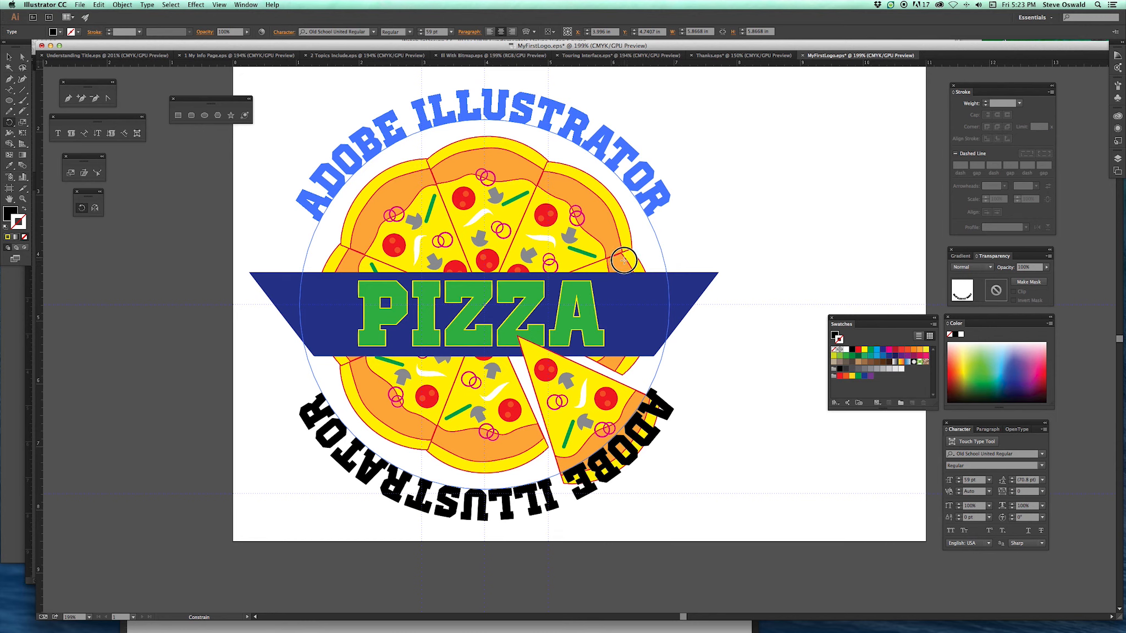
pyautogui.moveTo(623, 261); pyautogui.dragTo(623, 261)
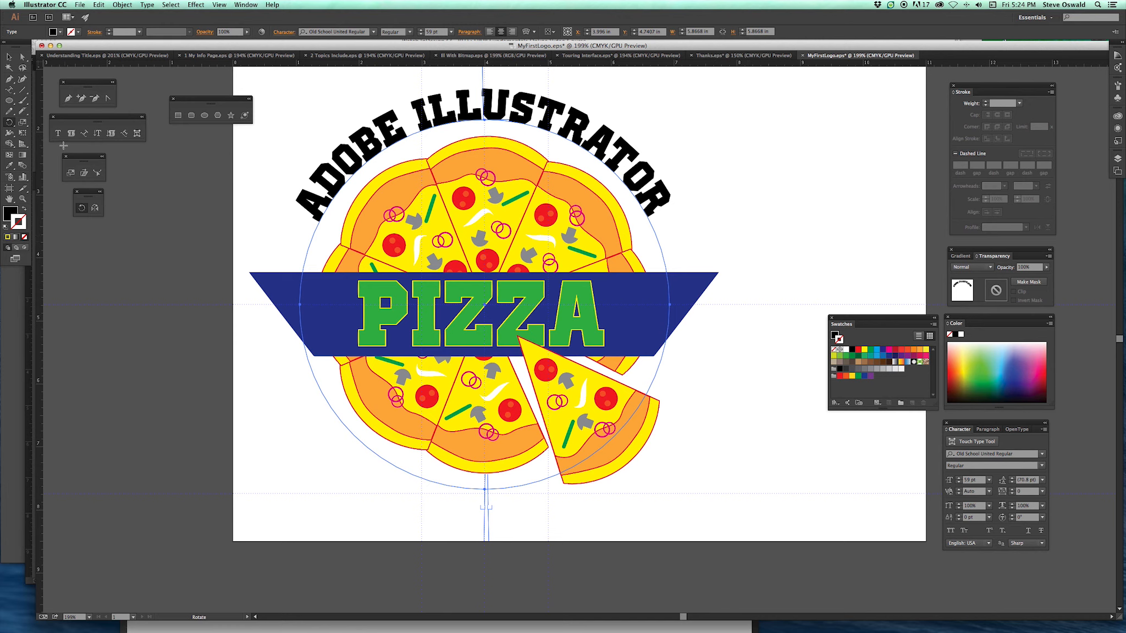
# Draw a larger circle about 6.88 in wide from the pizza's center, reaching the outer edge of the arched text.
pyautogui.click(9, 102)
pyautogui.moveTo(10, 102); pyautogui.dragTo(57, 126)
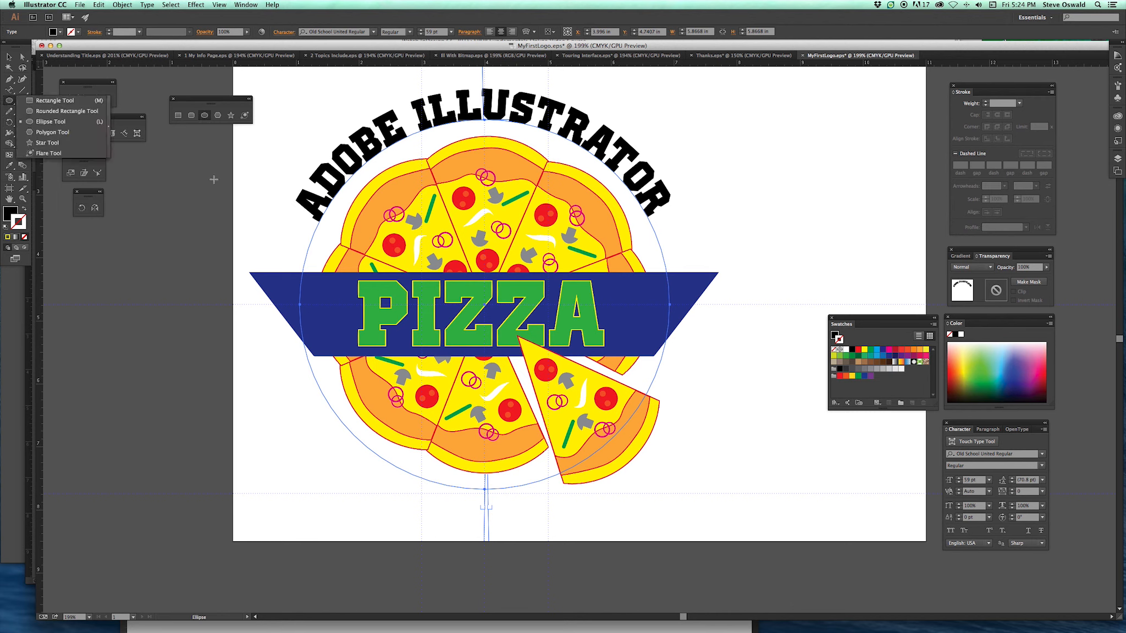
pyautogui.click(236, 179)
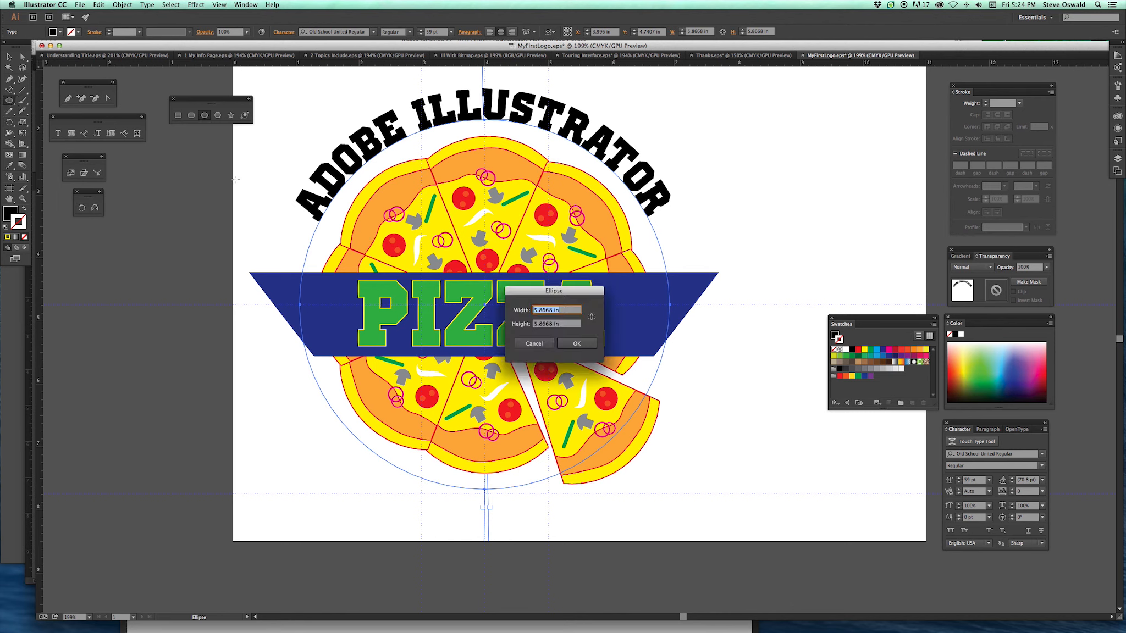
pyautogui.click(534, 343)
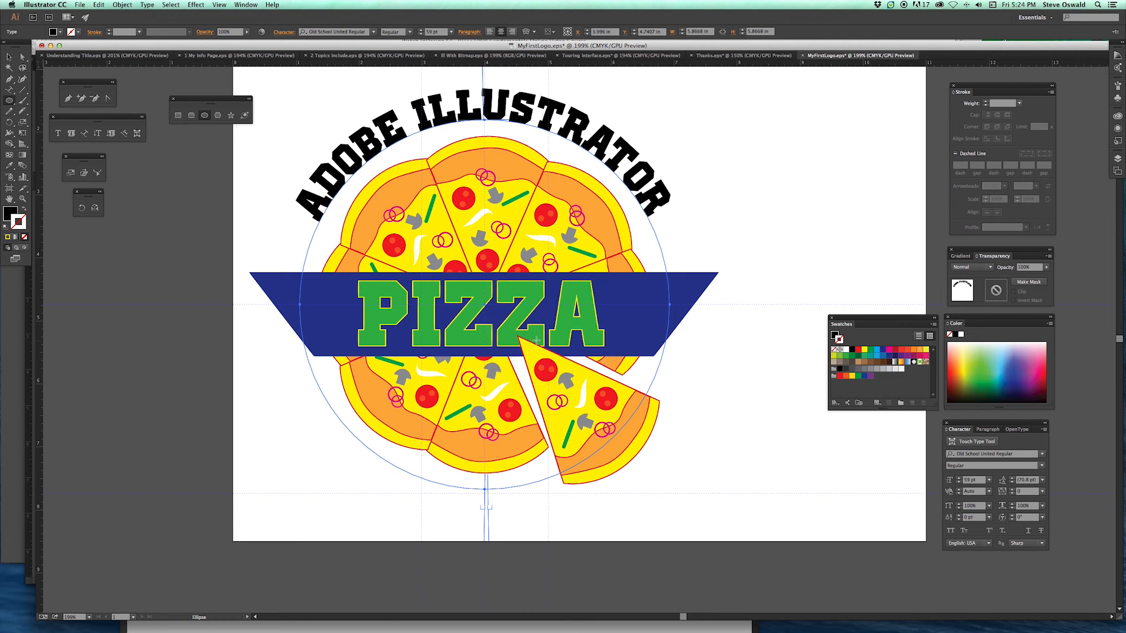
pyautogui.click(486, 306)
pyautogui.moveTo(486, 306); pyautogui.dragTo(281, 88)
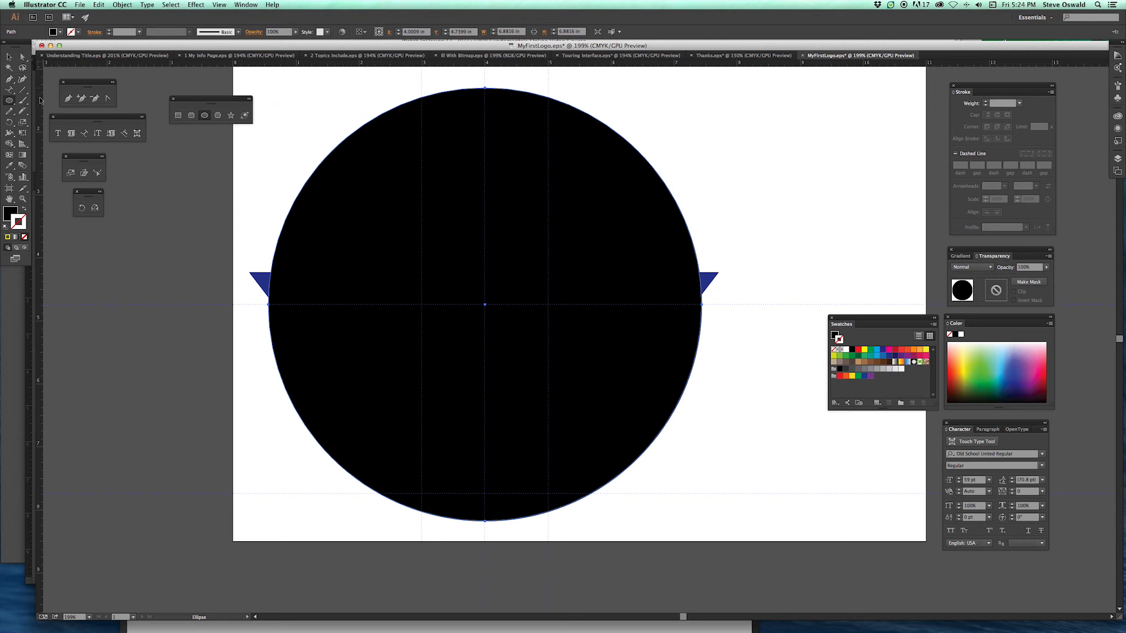
# Add the text HOT AND FRESH along the larger circle's path.
pyautogui.click(11, 90)
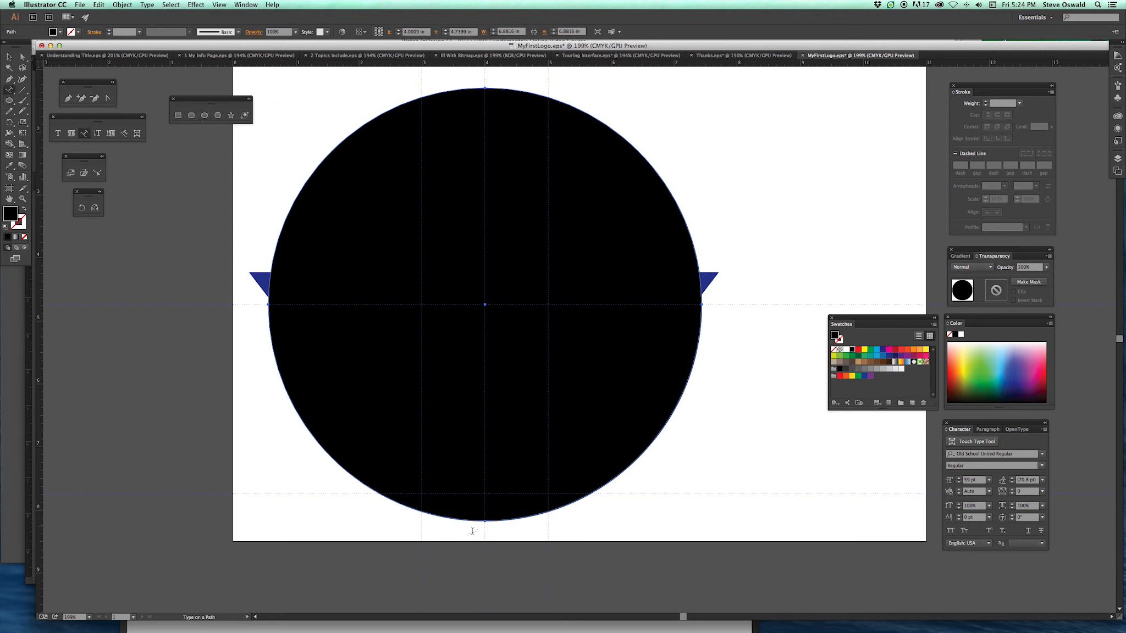
pyautogui.click(485, 519)
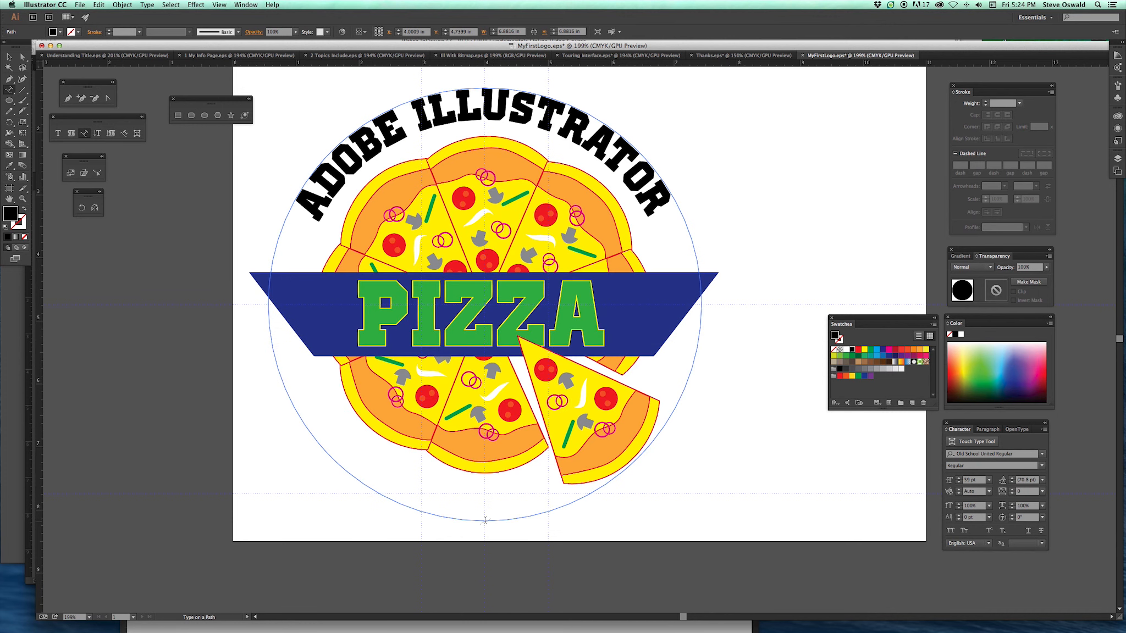
pyautogui.write('H')
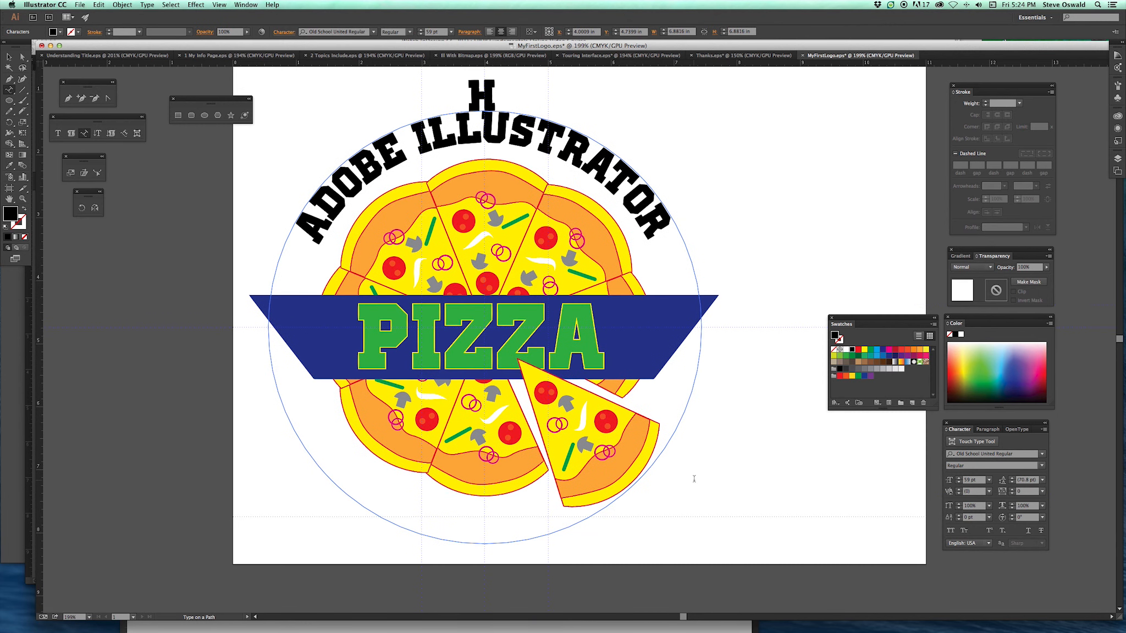
pyautogui.write('OT')
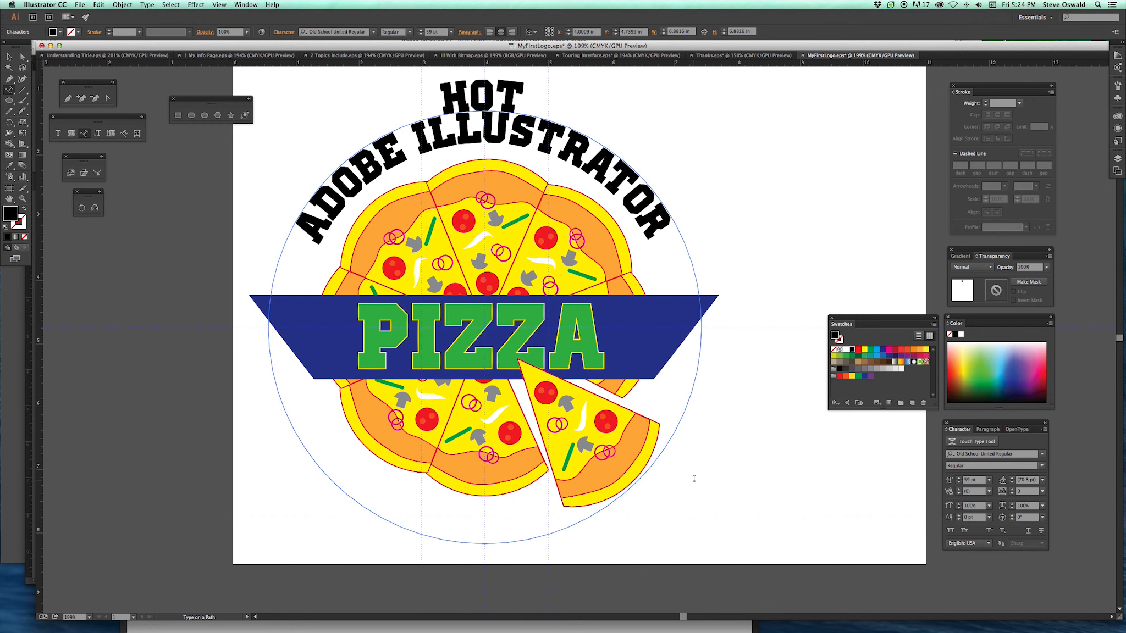
pyautogui.write(' AND FRES')
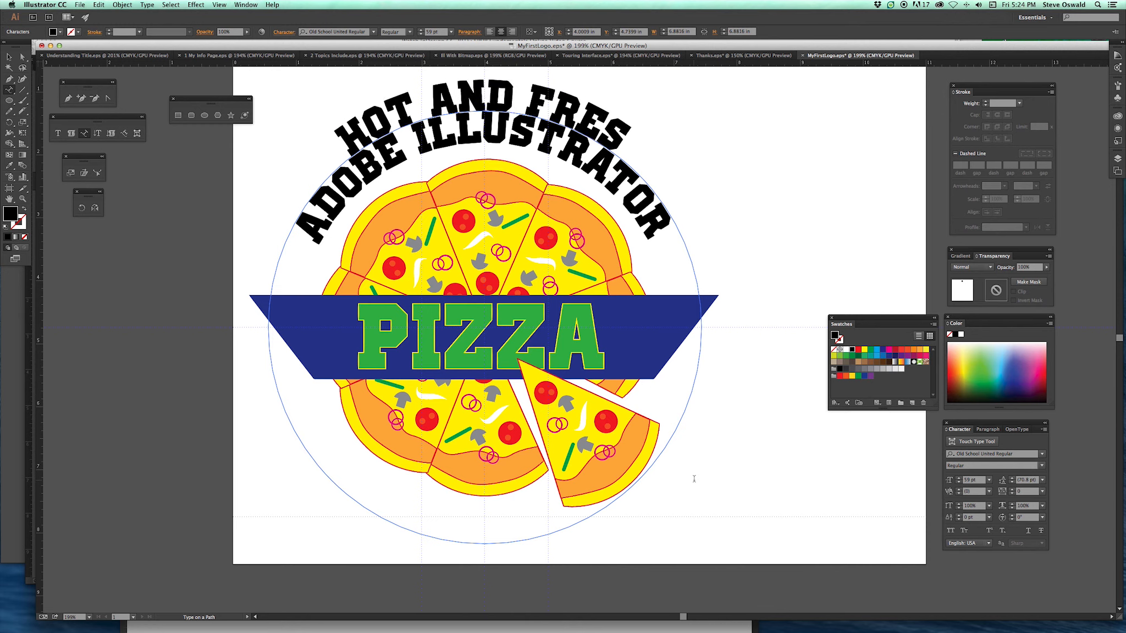
pyautogui.write('H')
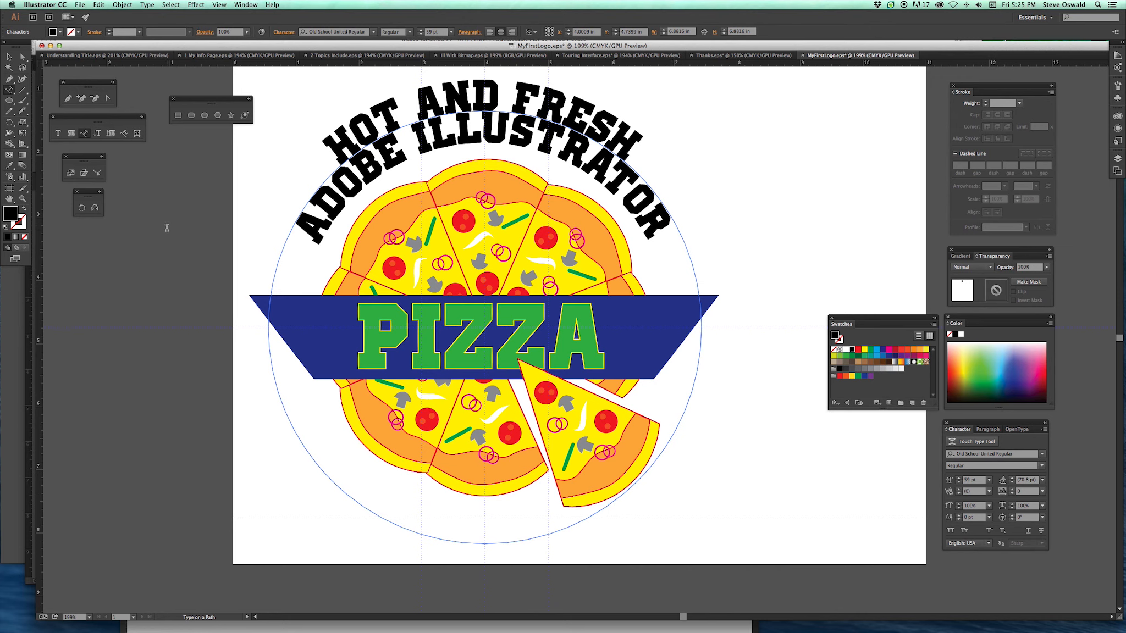
# Flip the HOT AND FRESH text to the inside of its circle so it curves upright beneath the pizza.
pyautogui.click(9, 56)
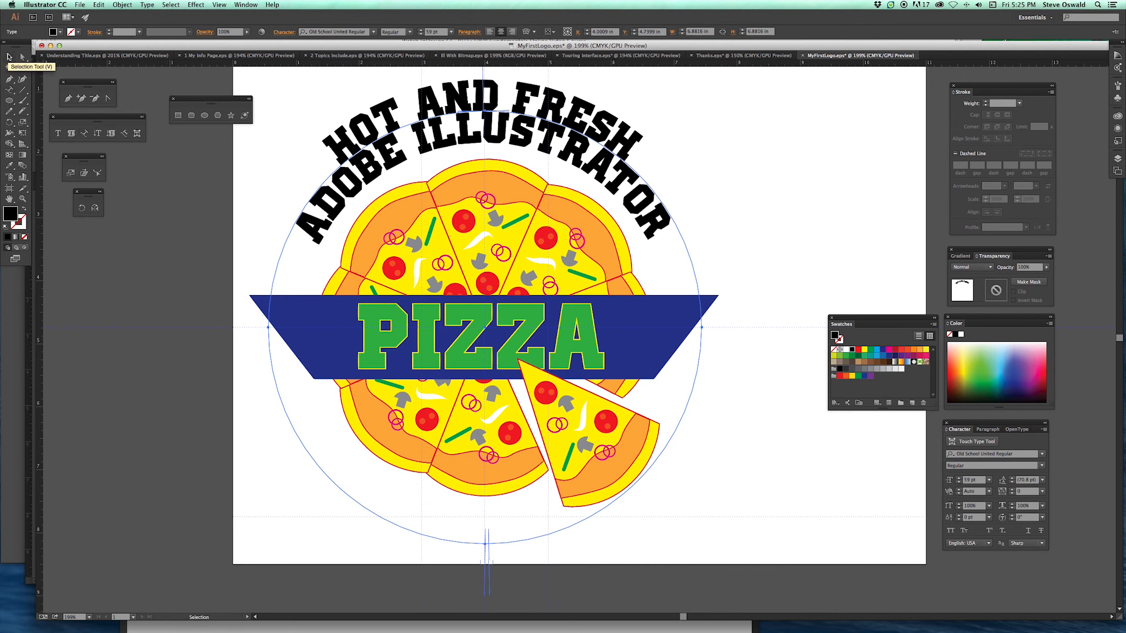
pyautogui.scroll(2, 513, 182)
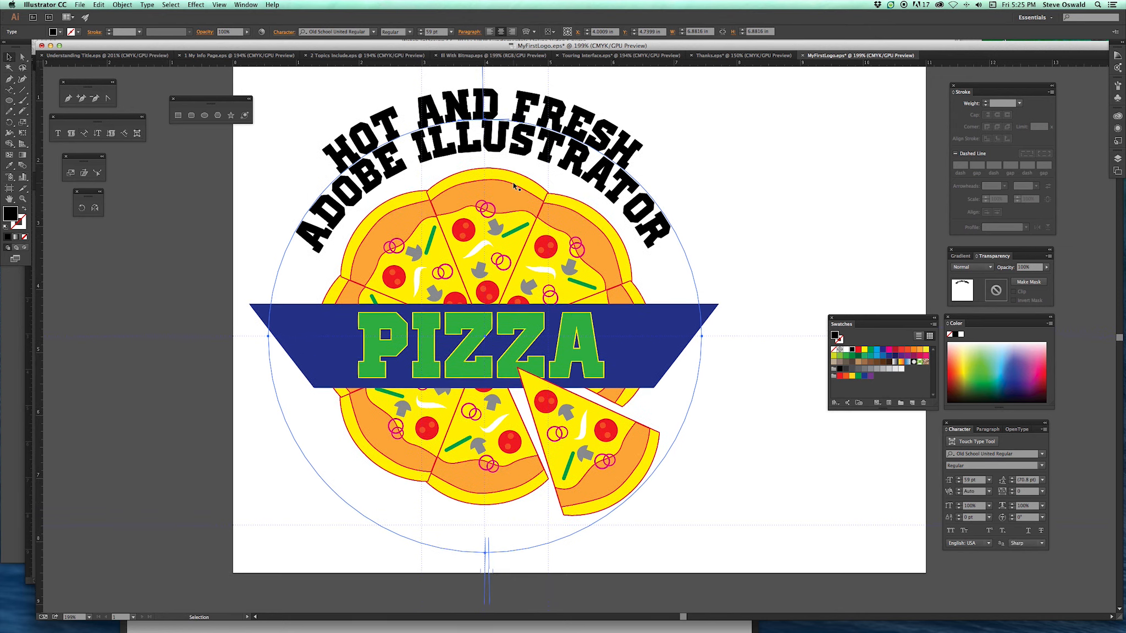
pyautogui.scroll(3, 513, 182)
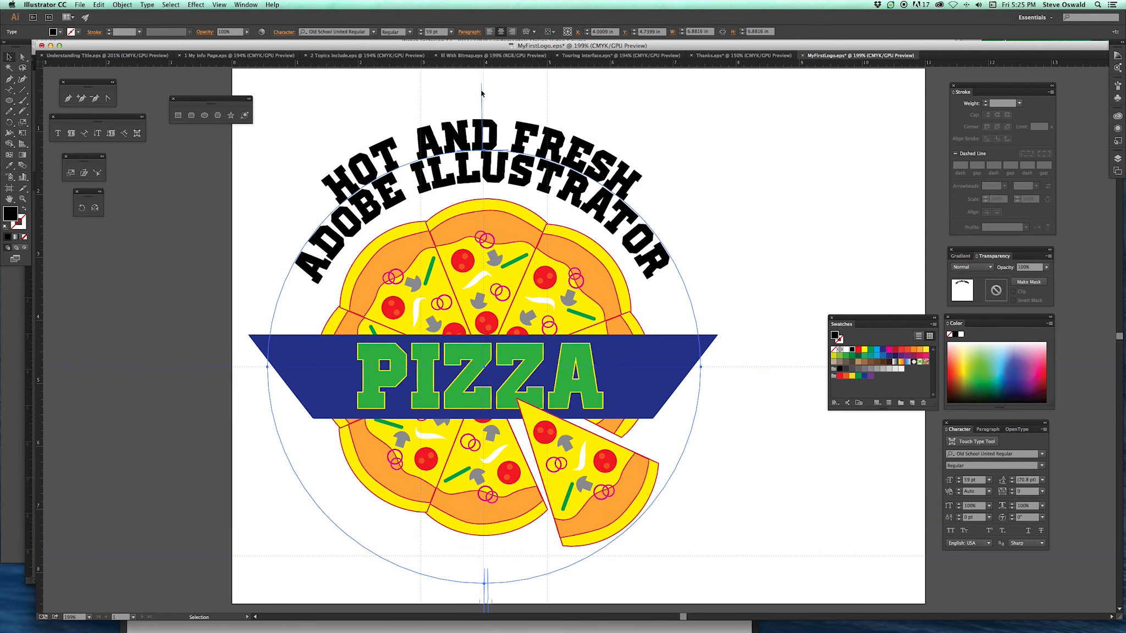
pyautogui.moveTo(483, 90); pyautogui.dragTo(480, 575)
pyautogui.moveTo(480, 574); pyautogui.dragTo(480, 574)
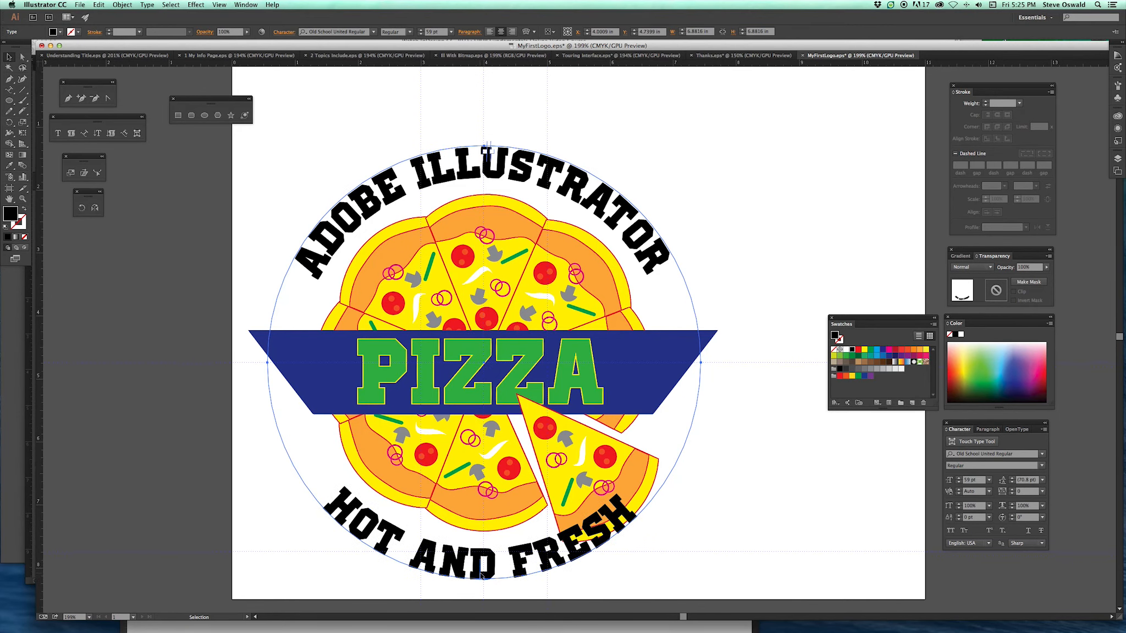
pyautogui.scroll(-2, 480, 575)
# Bring the pulled-out pizza slice in front of the HOT AND FRESH text.
pyautogui.click(577, 426)
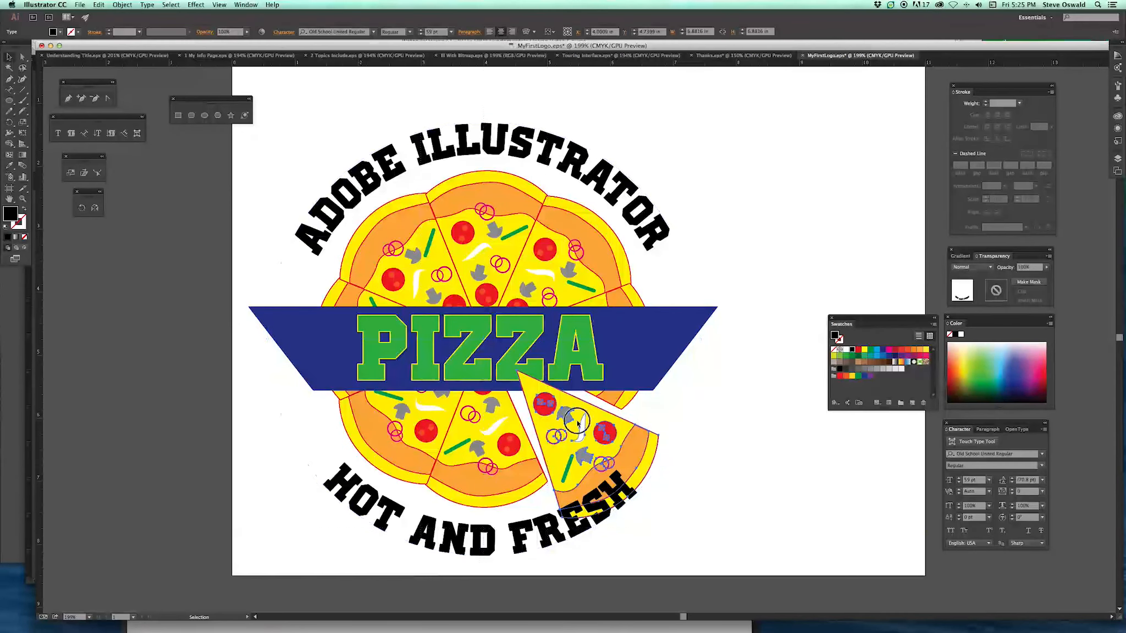
pyautogui.click(130, 5)
pyautogui.moveTo(131, 24)
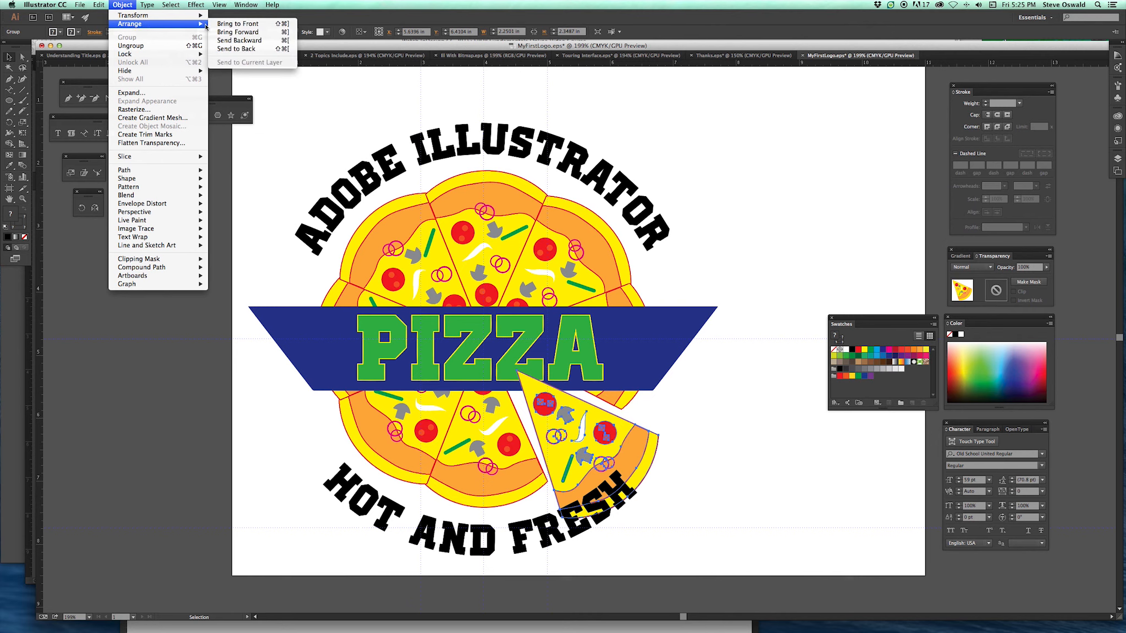
pyautogui.click(251, 24)
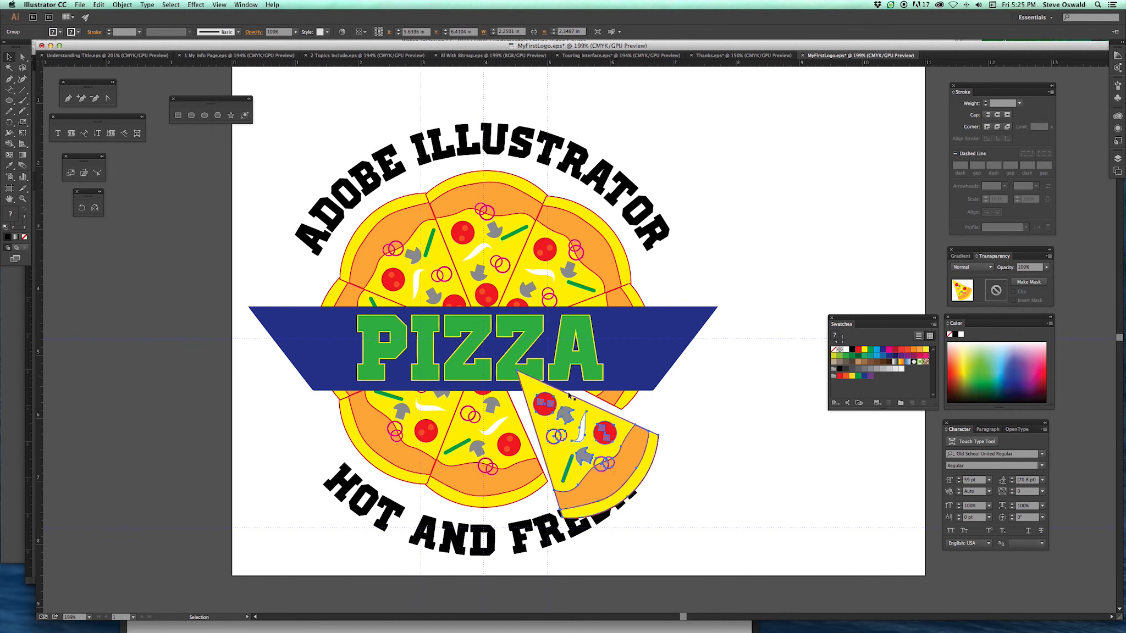
# Move the pizza slice outward to clear the HOT AND FRESH lettering, and switch to the Thanks.eps document.
pyautogui.moveTo(584, 438); pyautogui.dragTo(673, 428)
pyautogui.press('r')
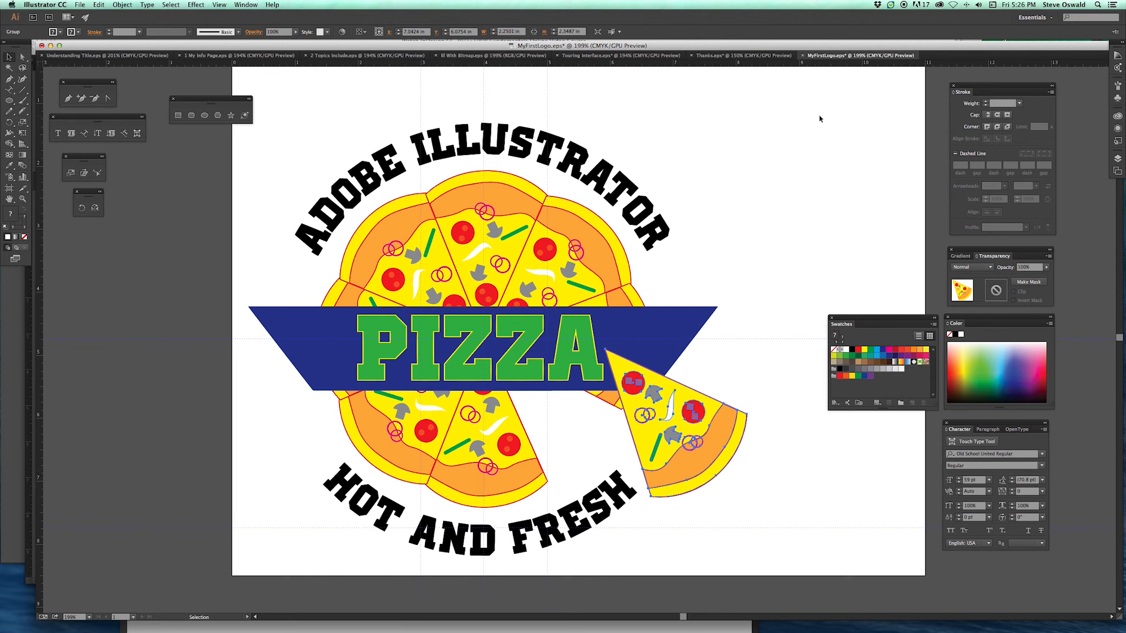
pyautogui.click(761, 57)
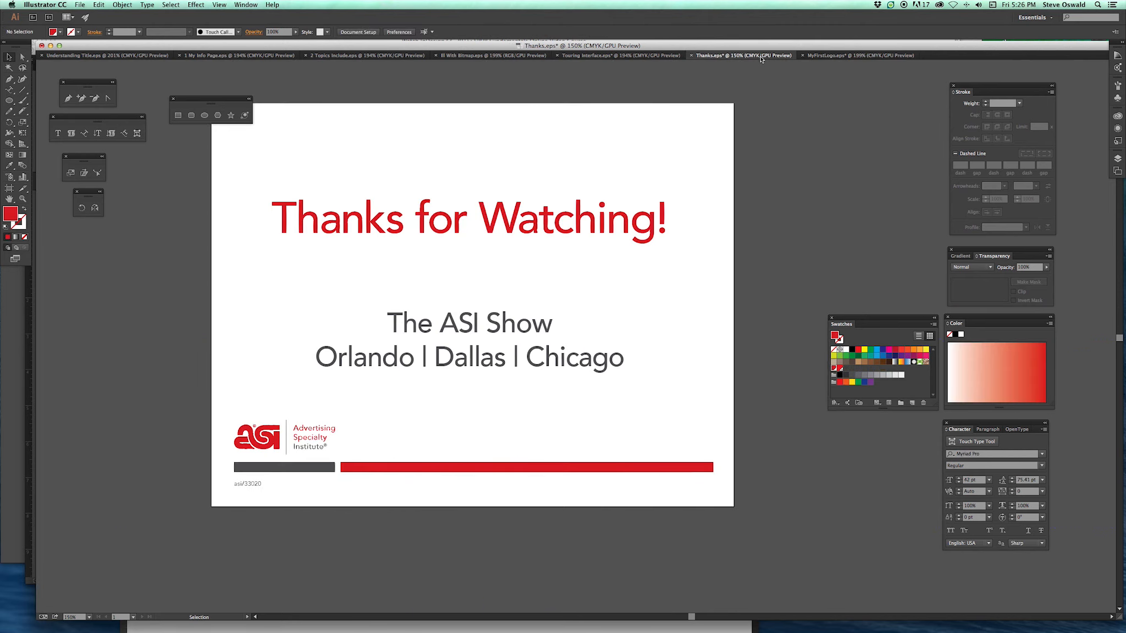